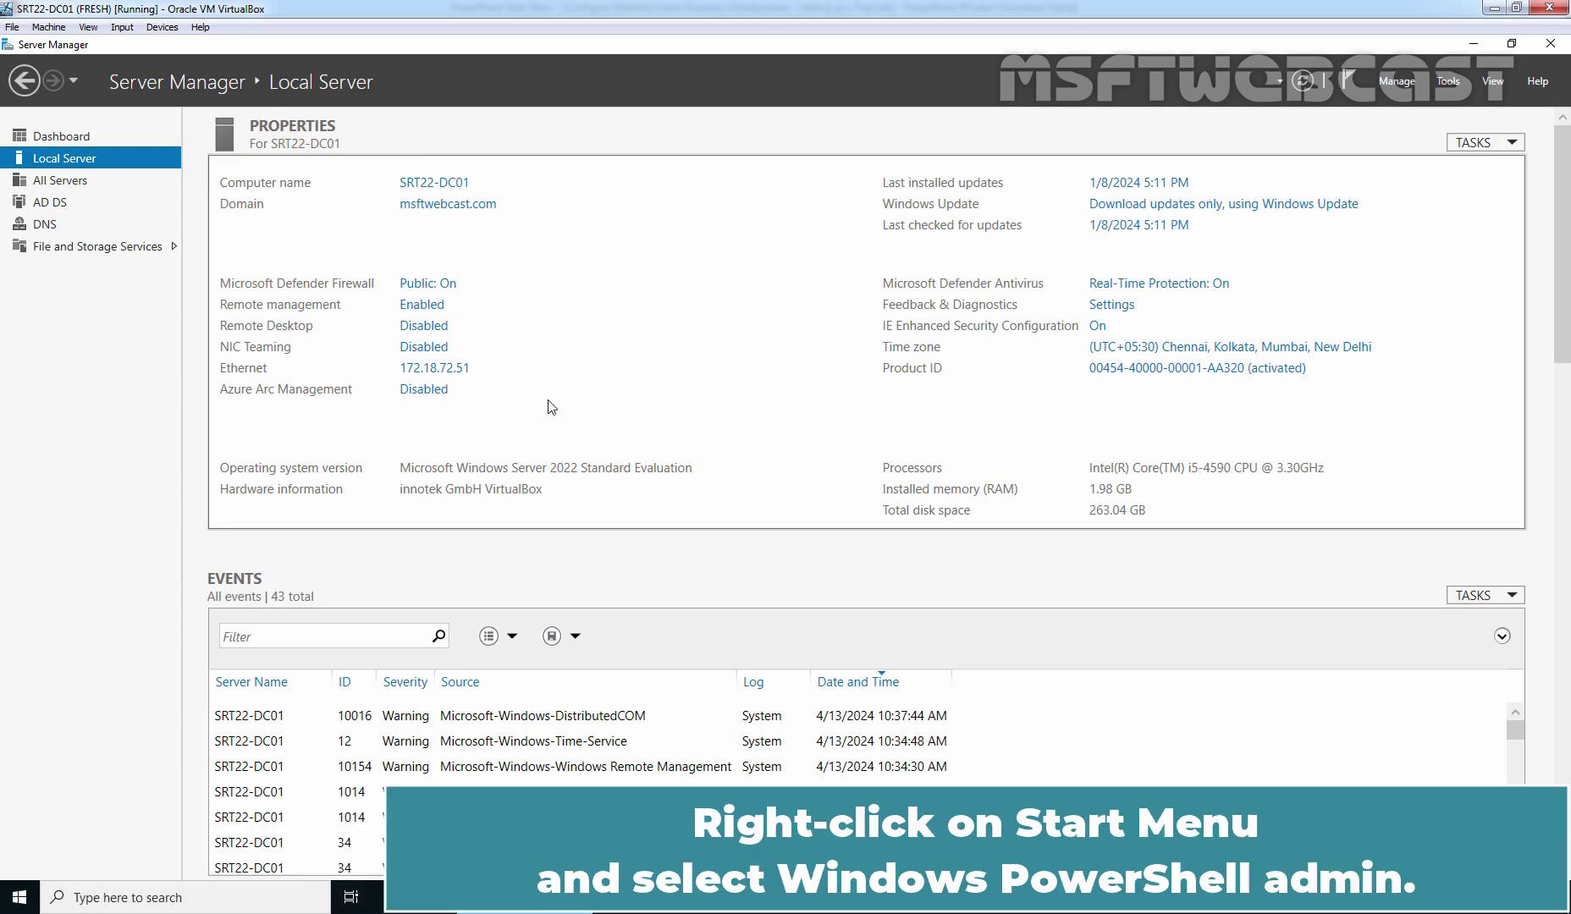
- Open Windows PowerShell as administrator on SRT22-DC01 and run ipconfig /all to check its IP configuration
right_click(20, 900)
right_click(20, 900)
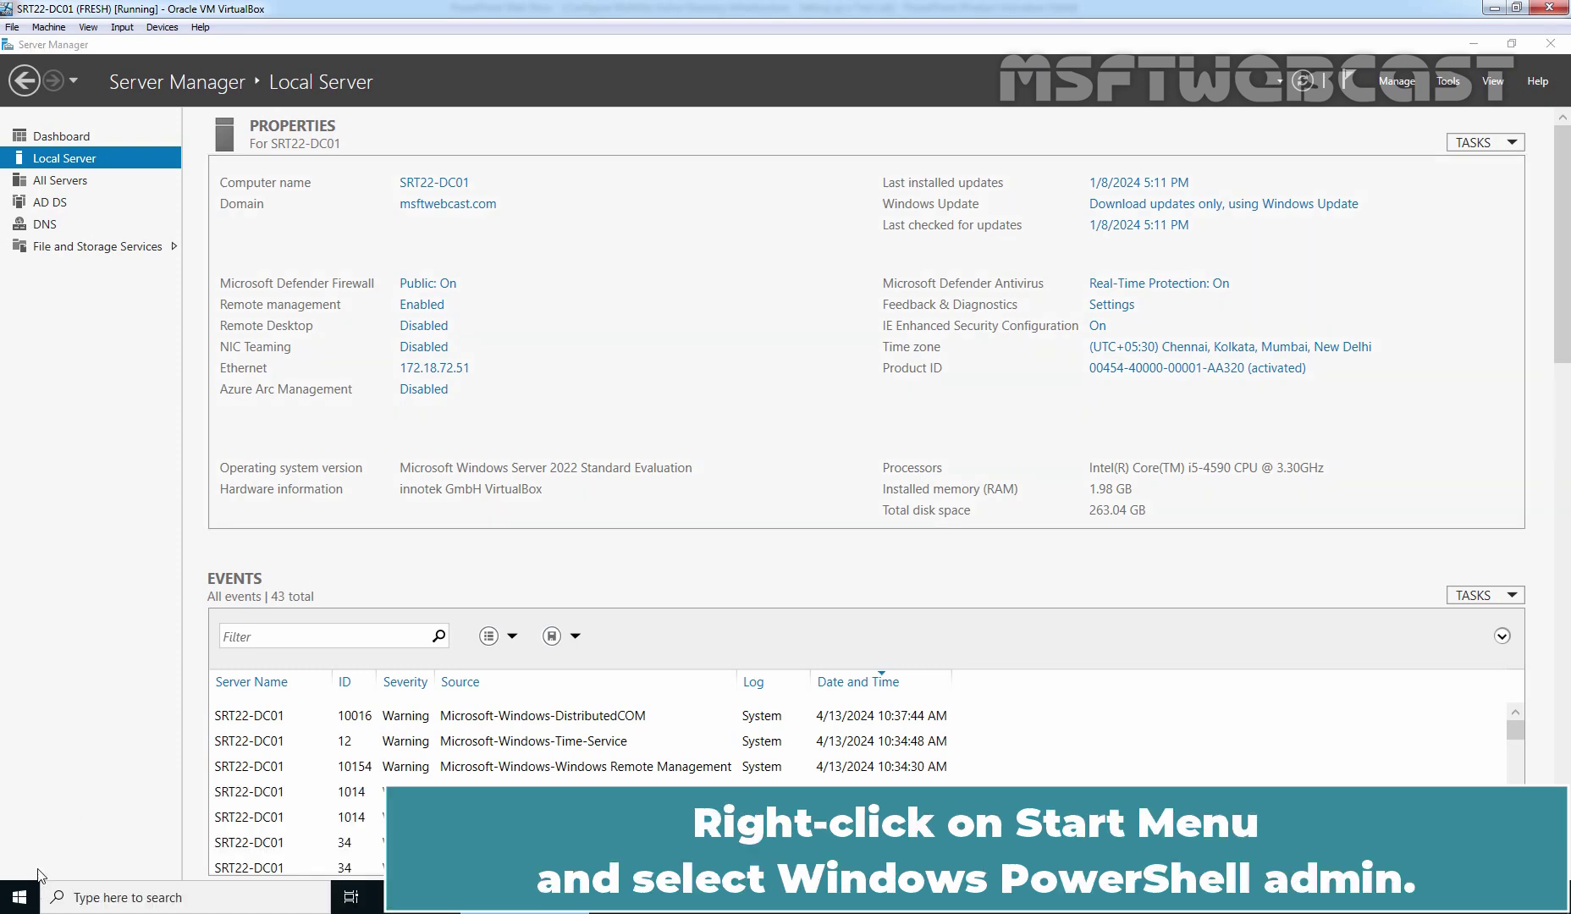
click(112, 668)
text(ipconfig )
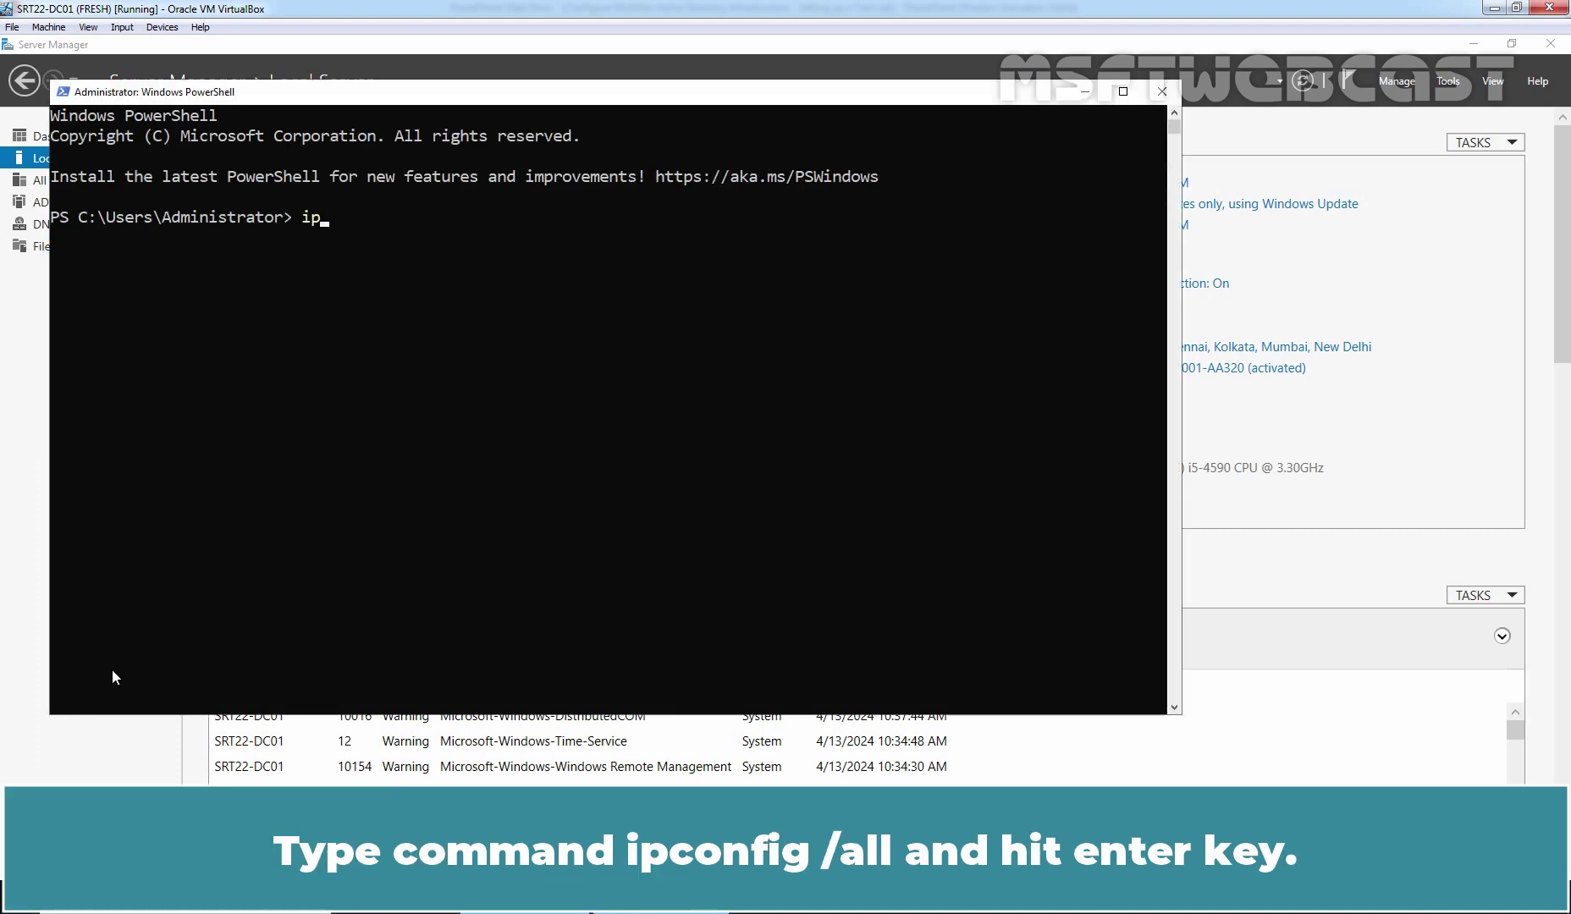
text(/all)
key(Return)
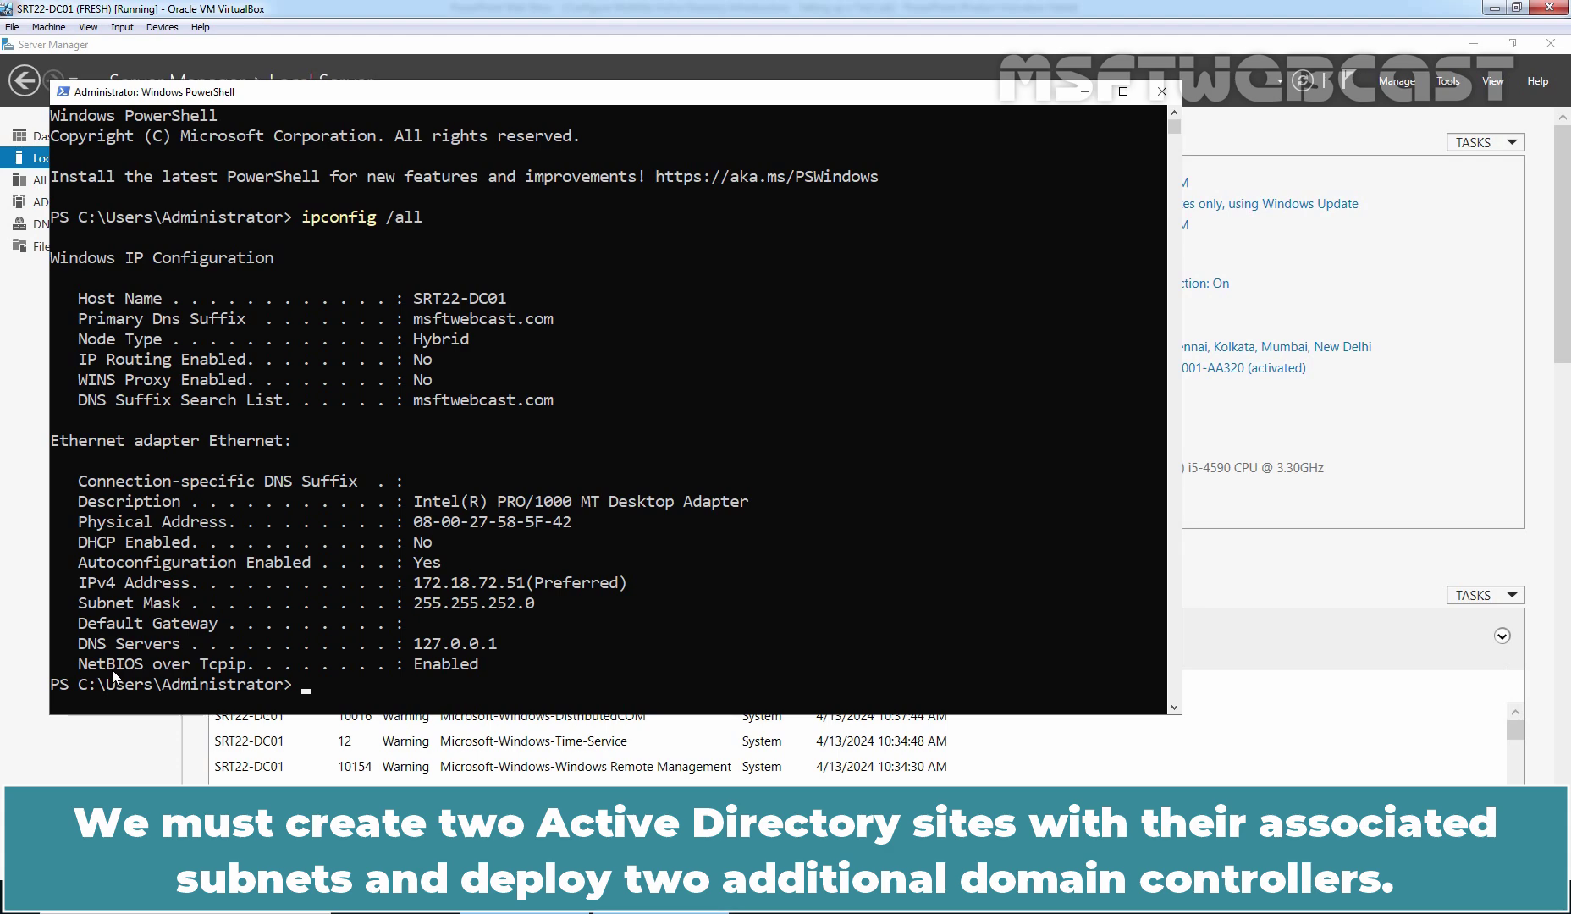
- Switch to the PowerPoint slide show and advance through the multisite Active Directory lab diagram
key(alt+Tab)
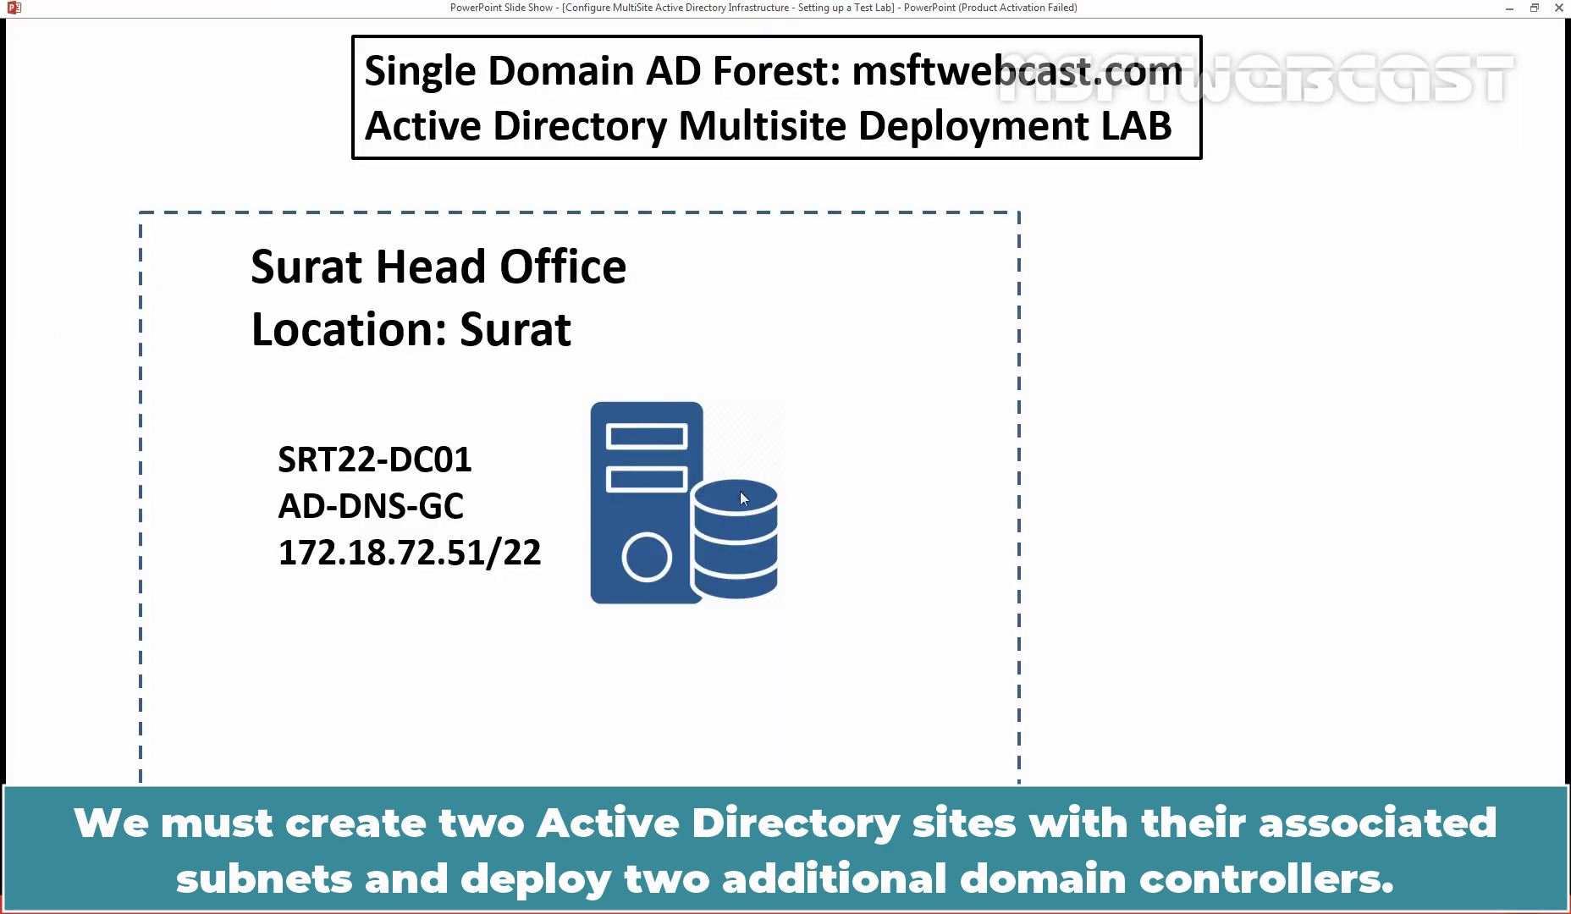
click(1265, 501)
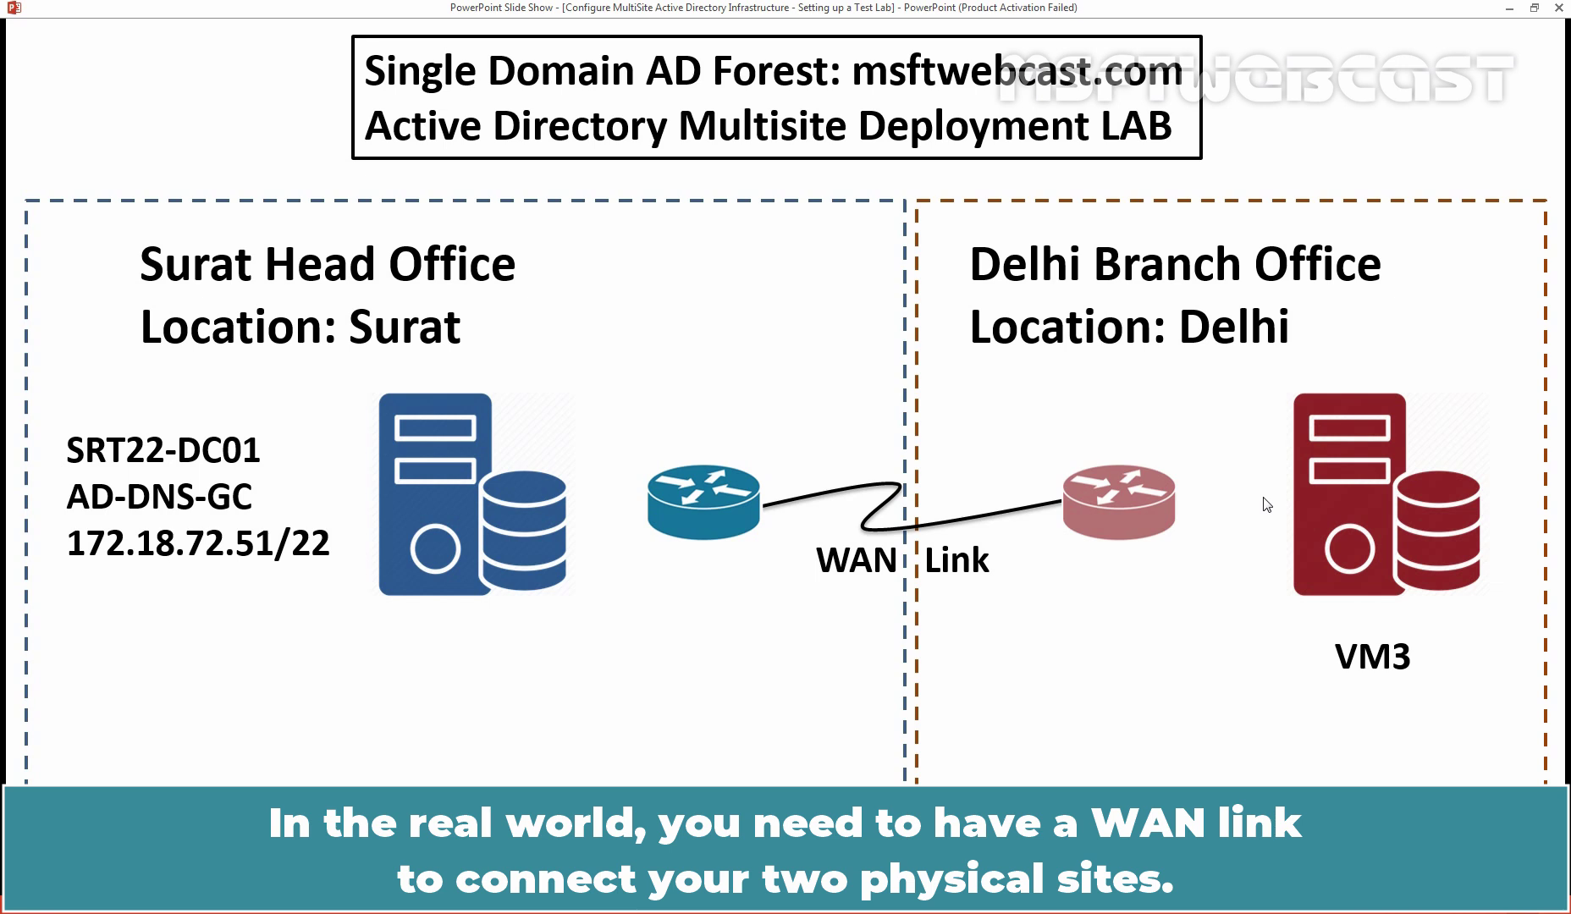
click(1267, 505)
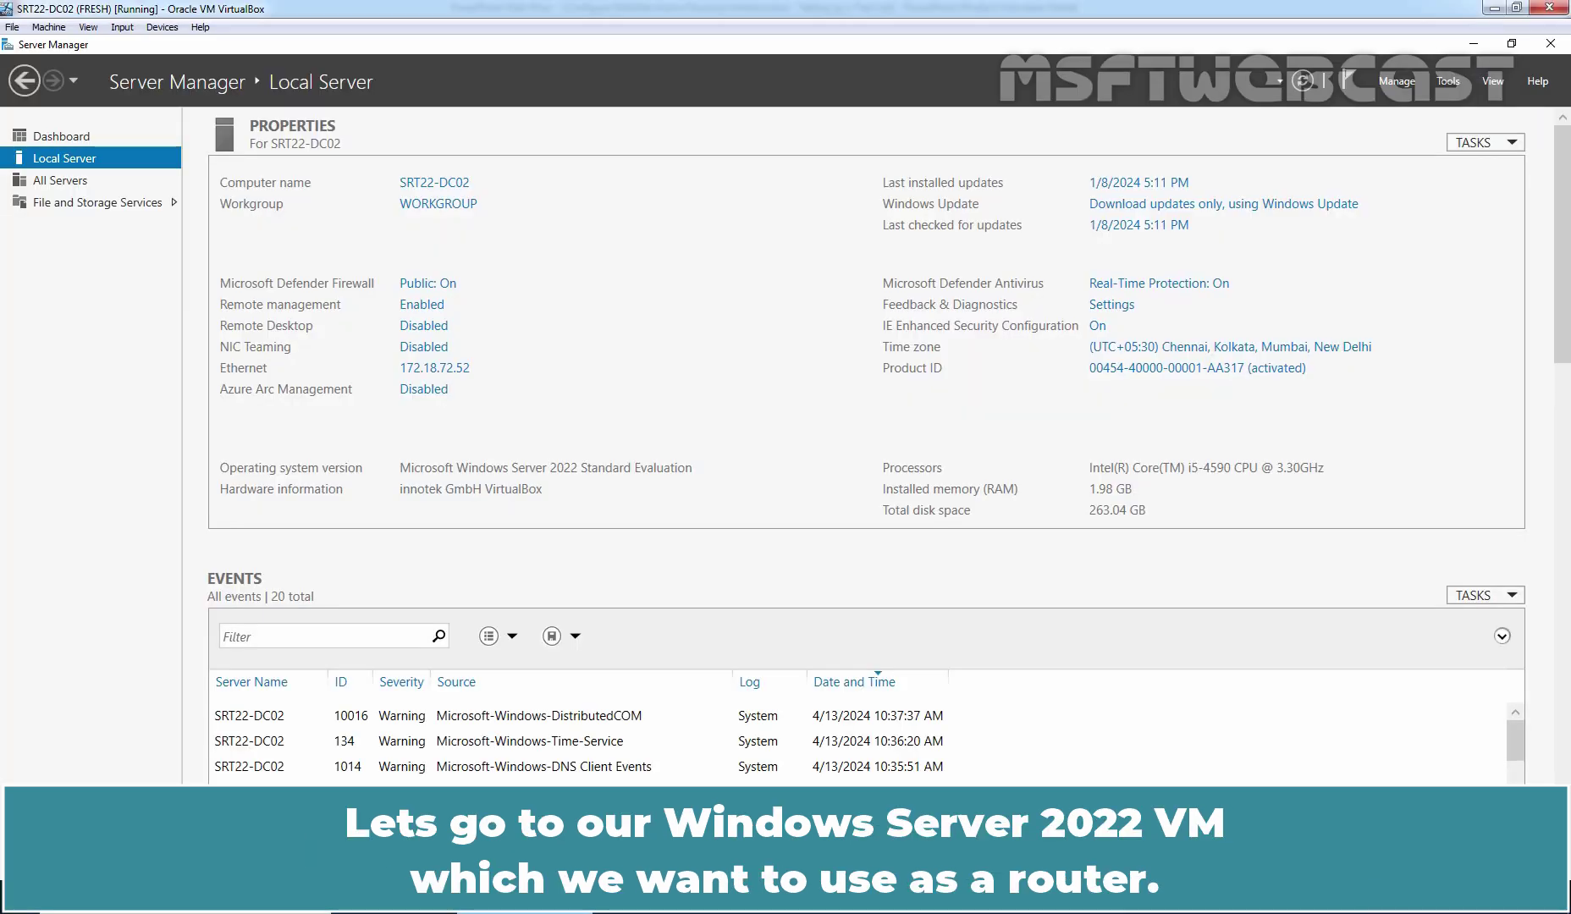
- Switch to the ROUTER virtual machine, show its local server properties, and open a Command Prompt with cmd
key(alt+Tab)
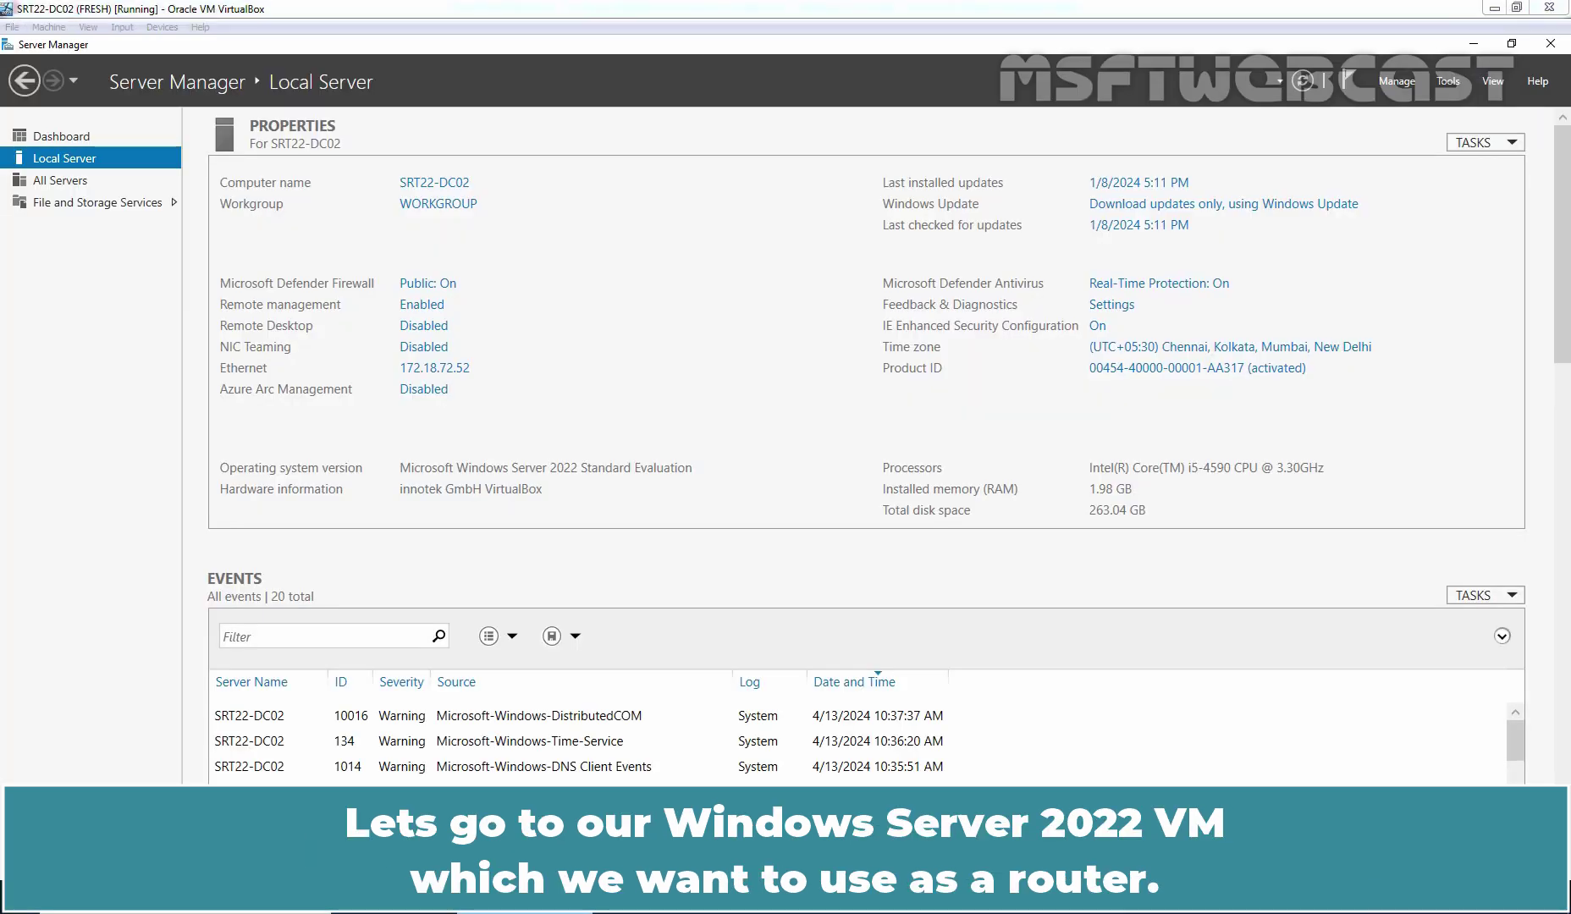
click(65, 161)
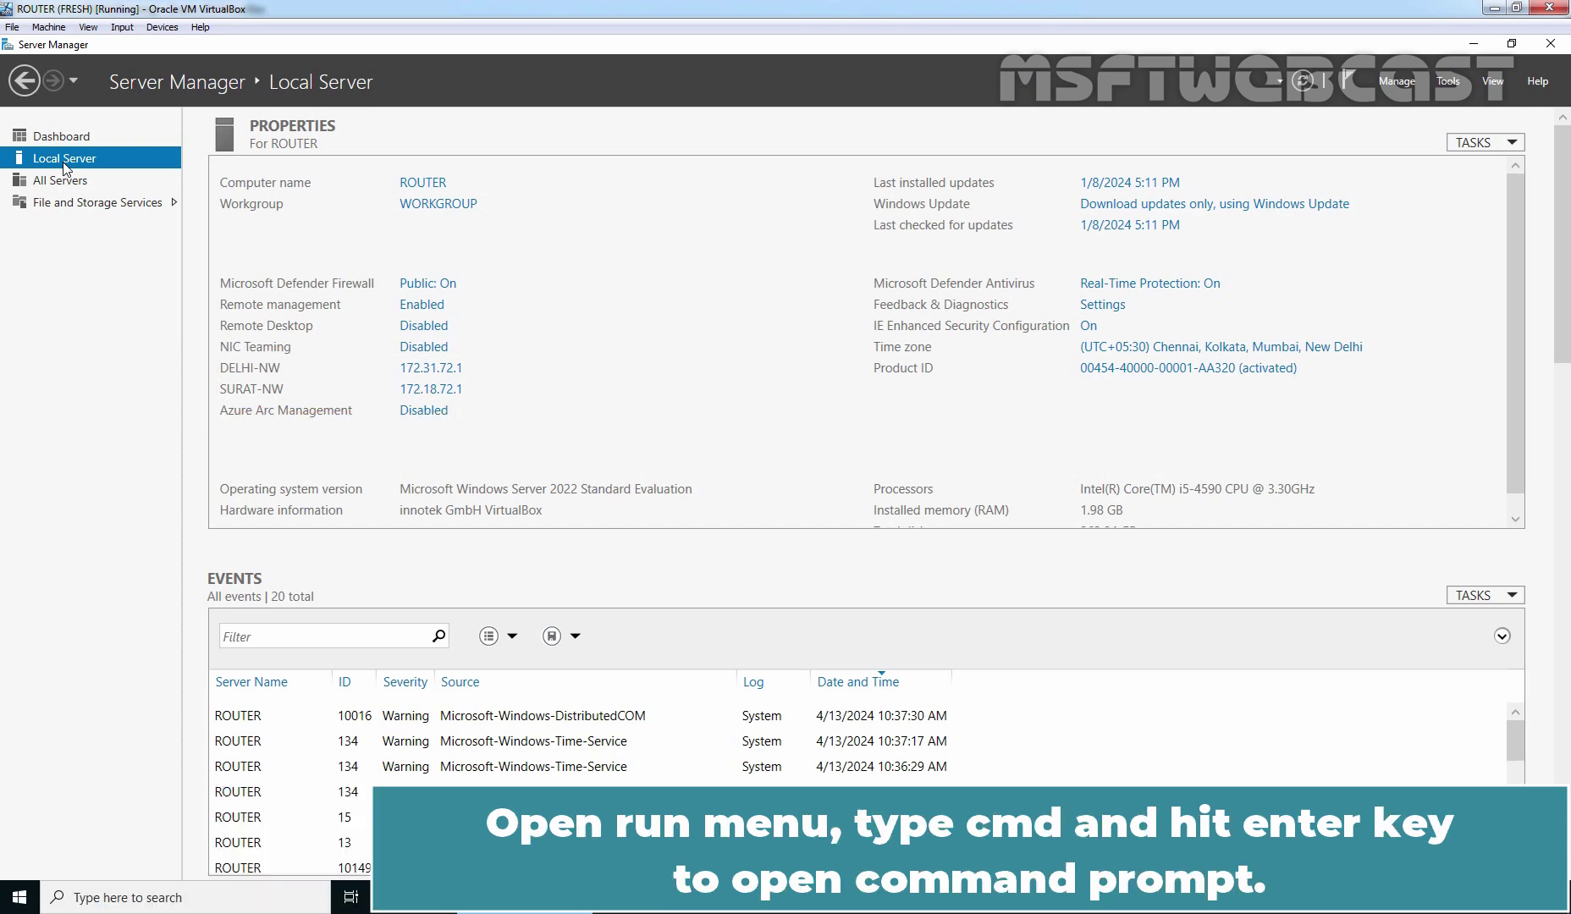
key(super+r)
text(cmd)
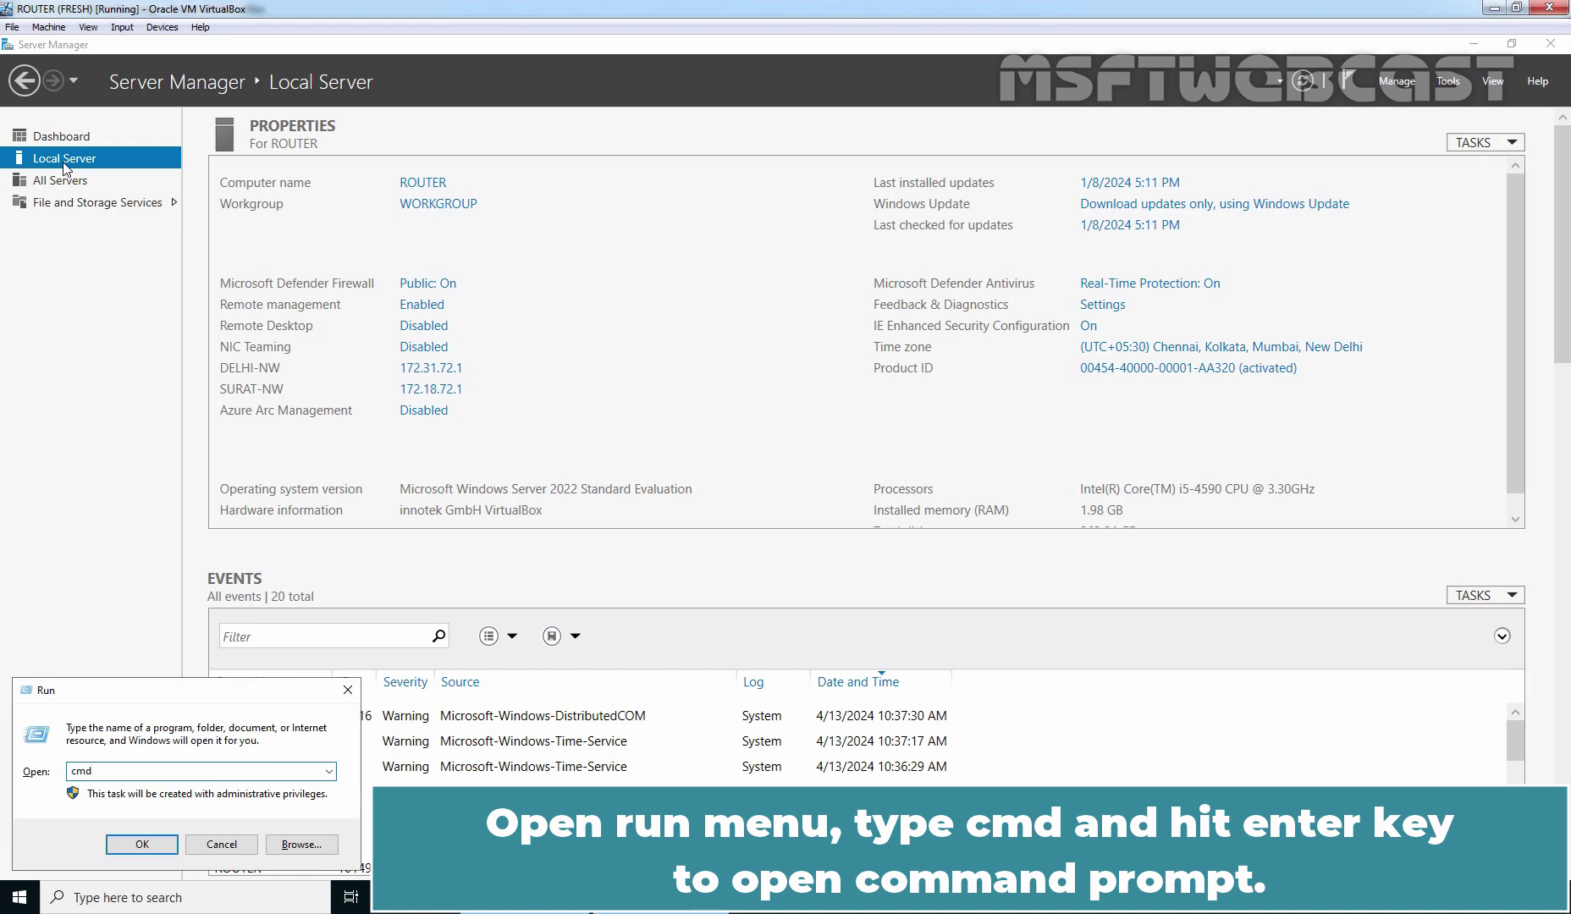
key(Return)
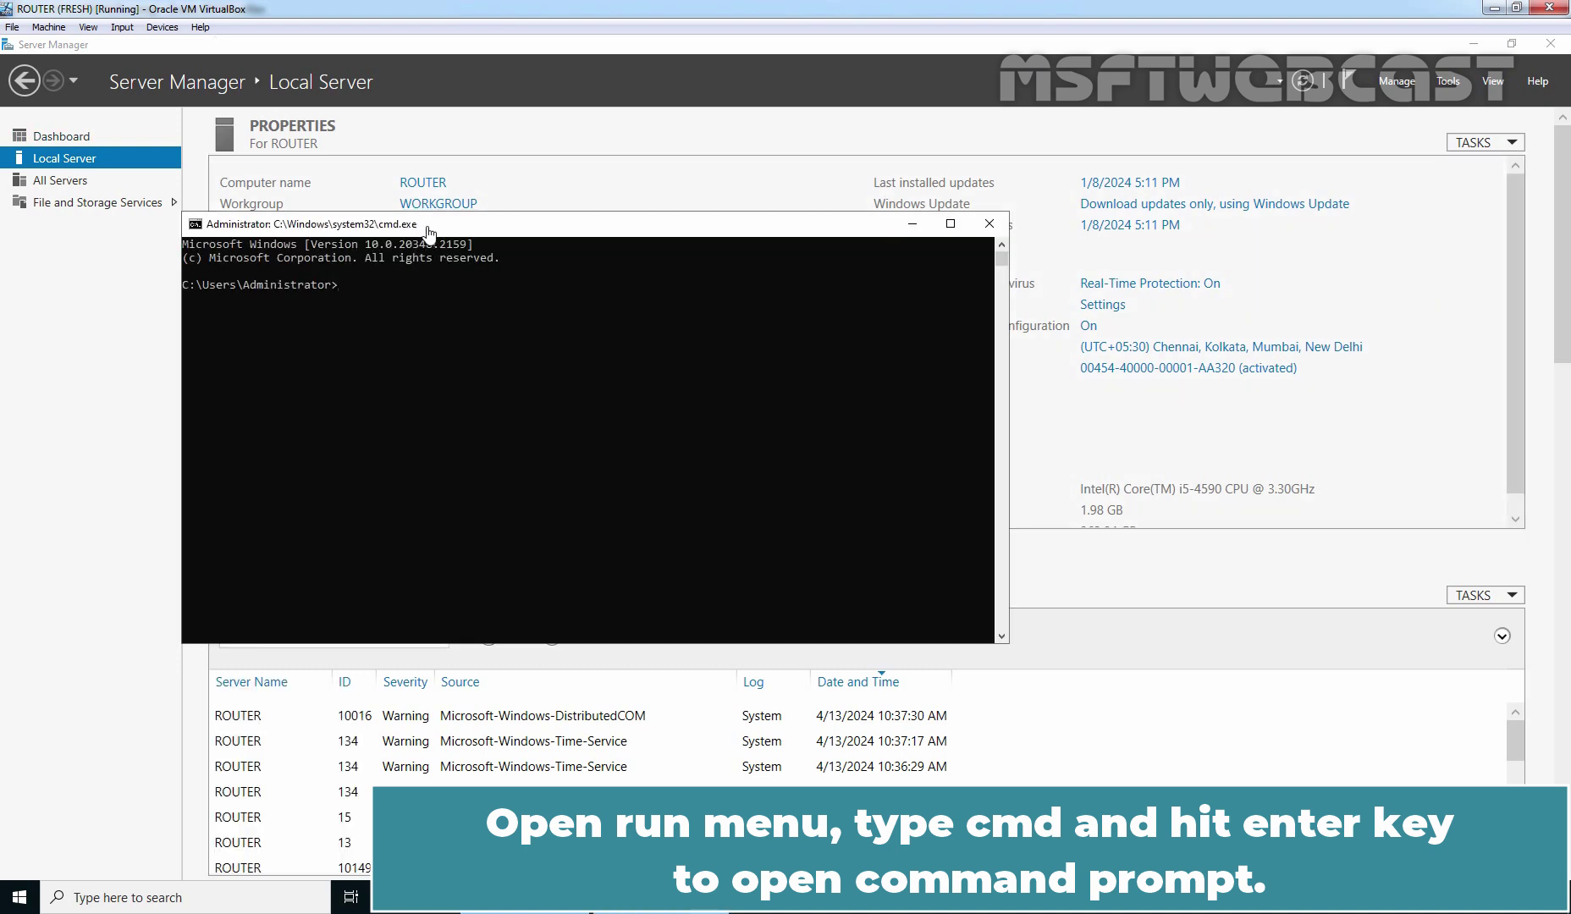
- Enlarge the Command Prompt's text, move its window higher, and run ipconfig to list the router's network adapters
right_click(429, 225)
click(468, 394)
click(264, 265)
click(227, 356)
click(417, 623)
drag(497, 227, 499, 160)
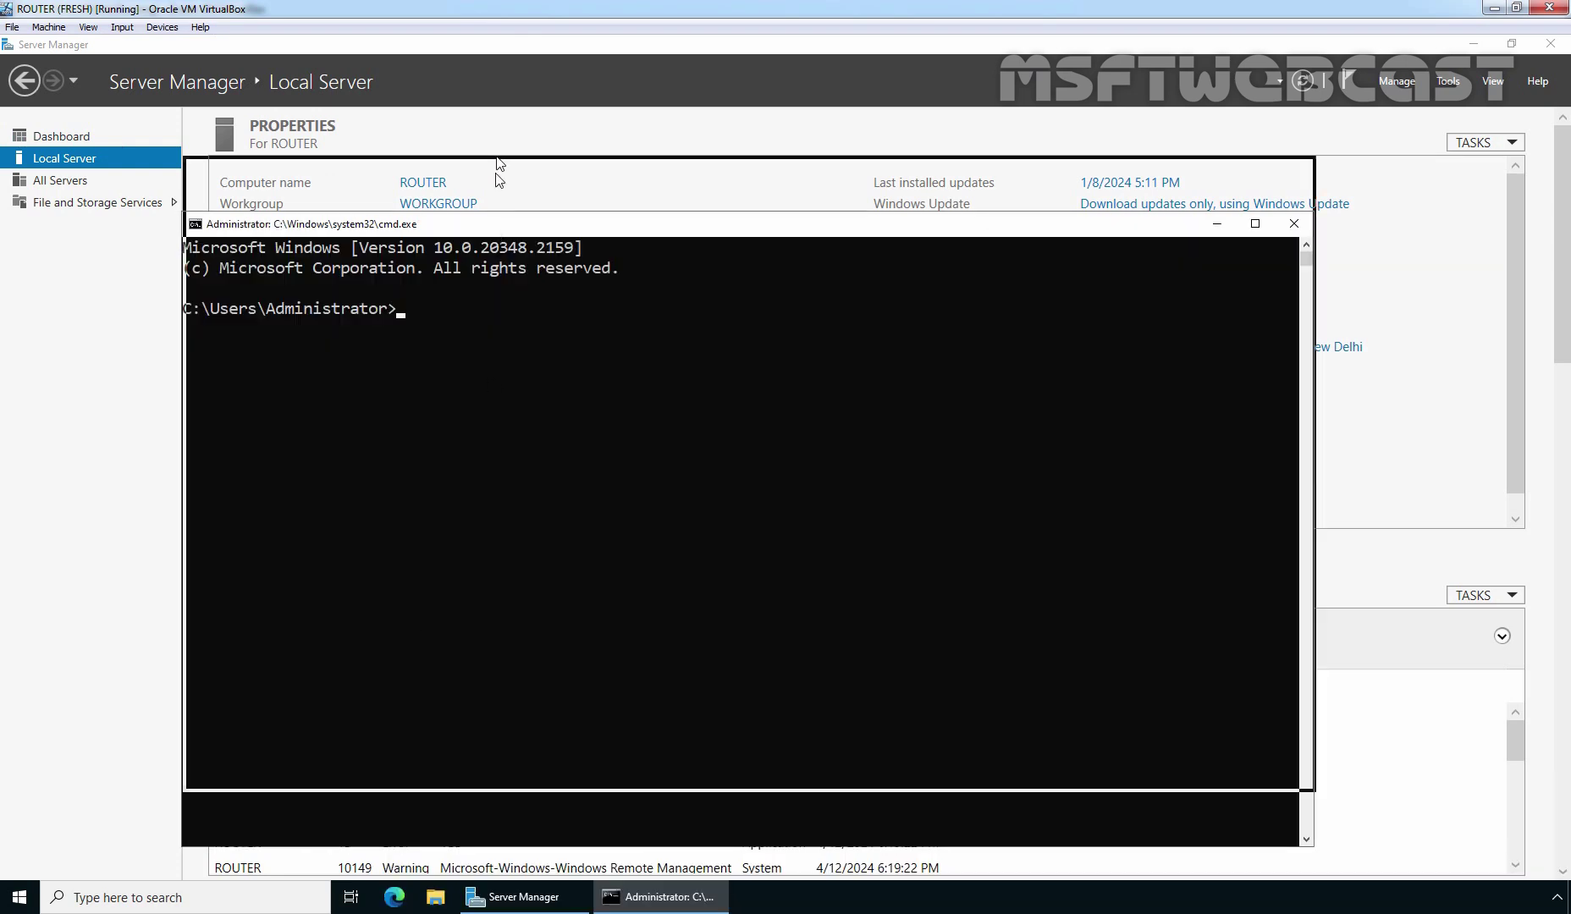
text(ipconfig)
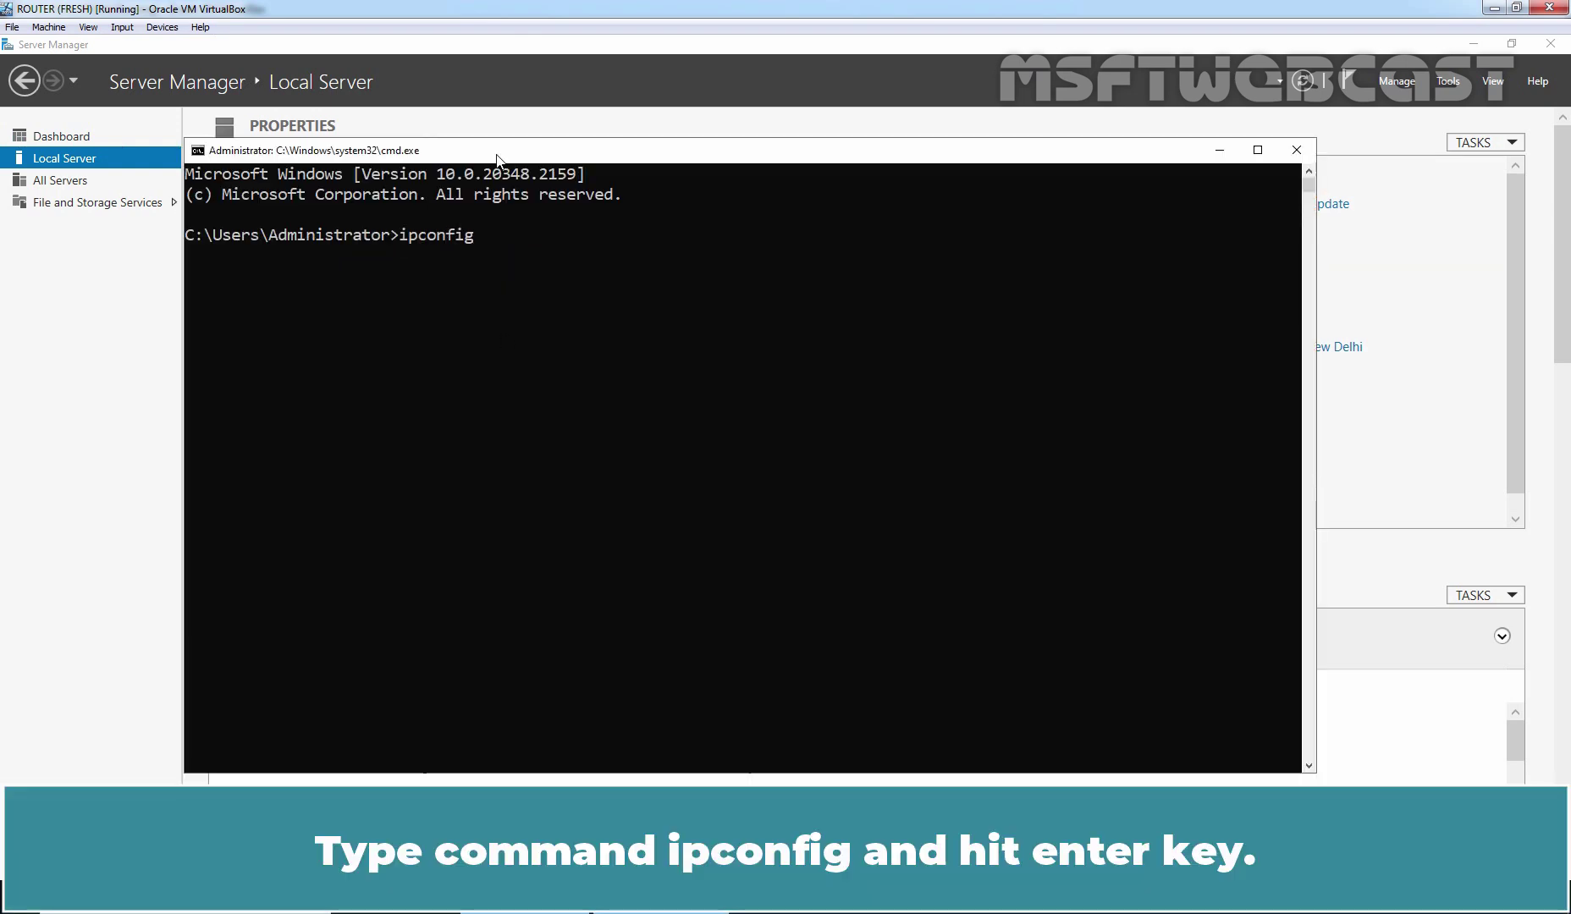
key(Return)
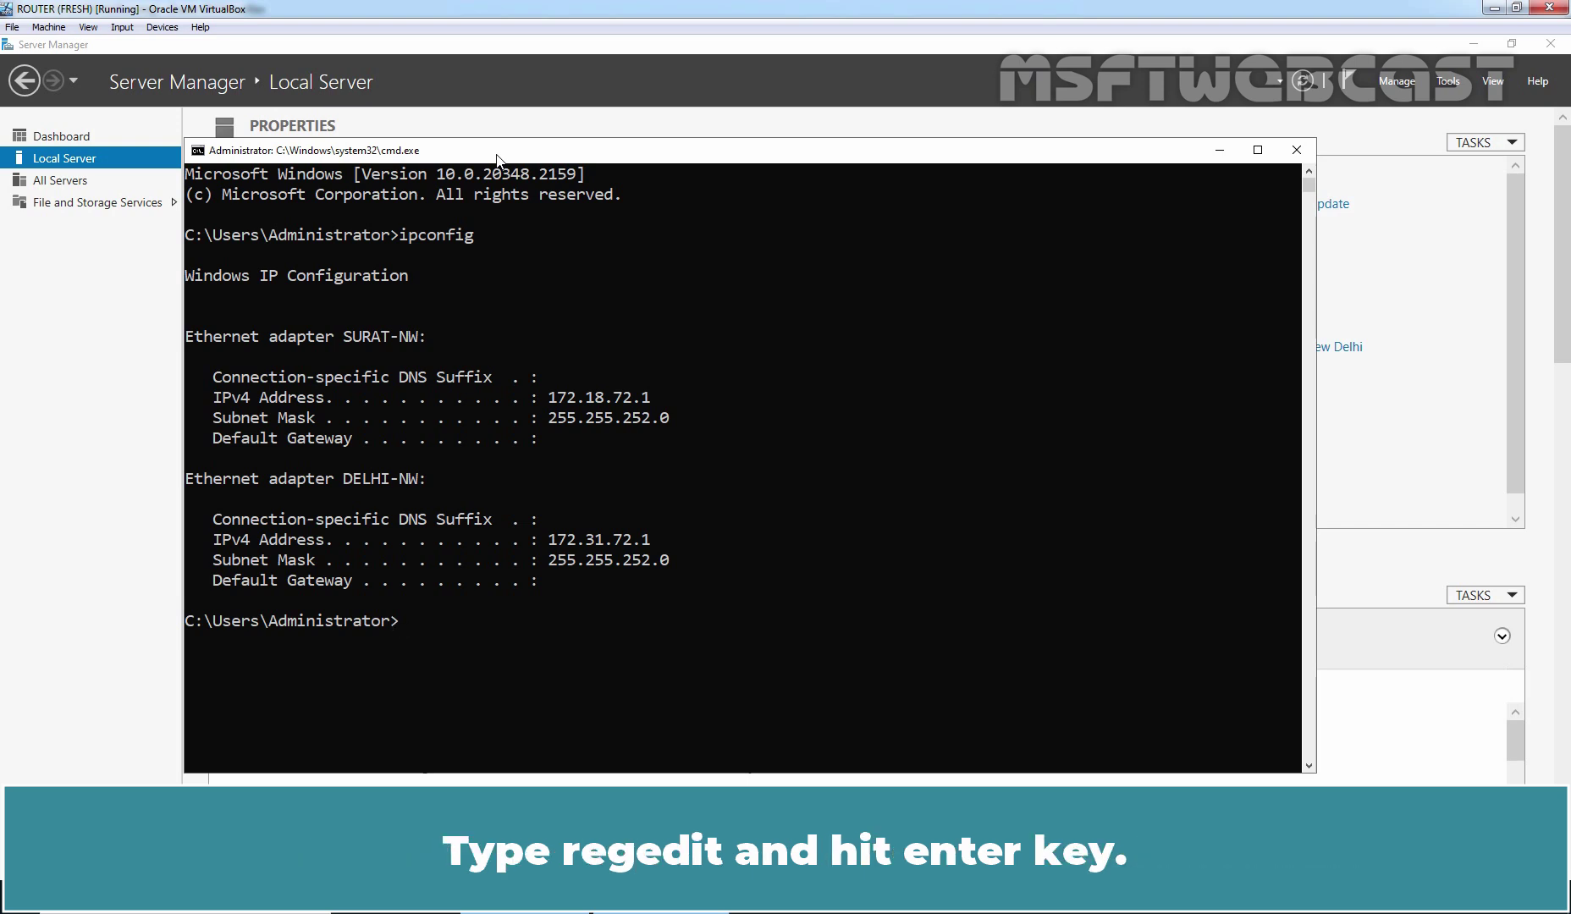
- Launch regedit from the Command Prompt and go to HKEY_LOCAL_MACHINE\SYSTEM\CurrentControlSet\Services\Tcpip\Parameters
text(regedit)
key(Return)
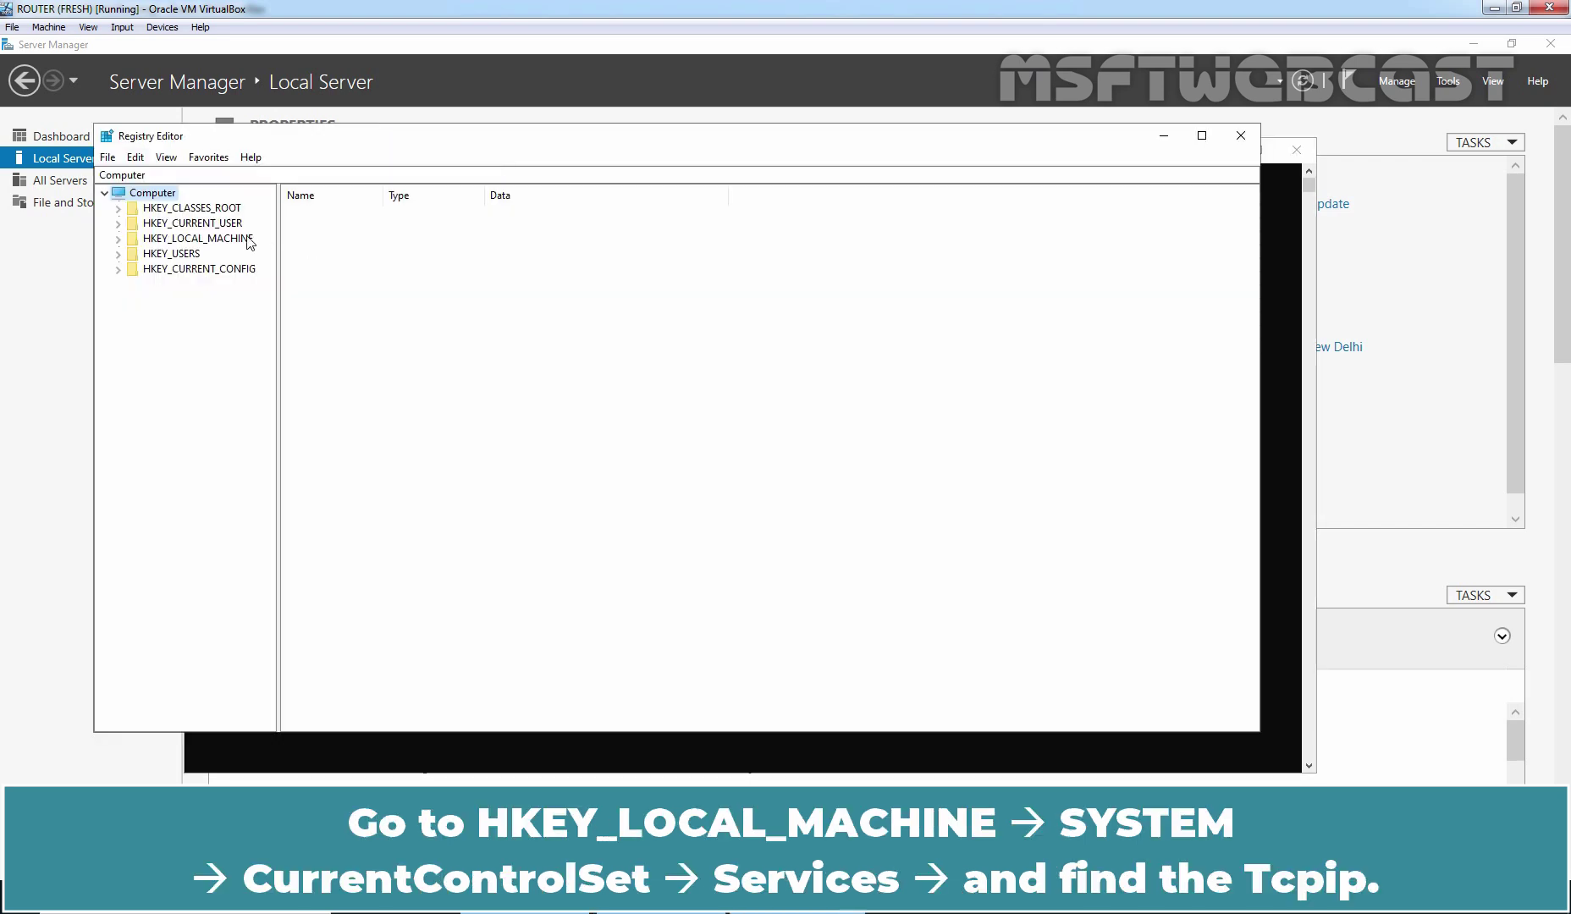
double_click(238, 241)
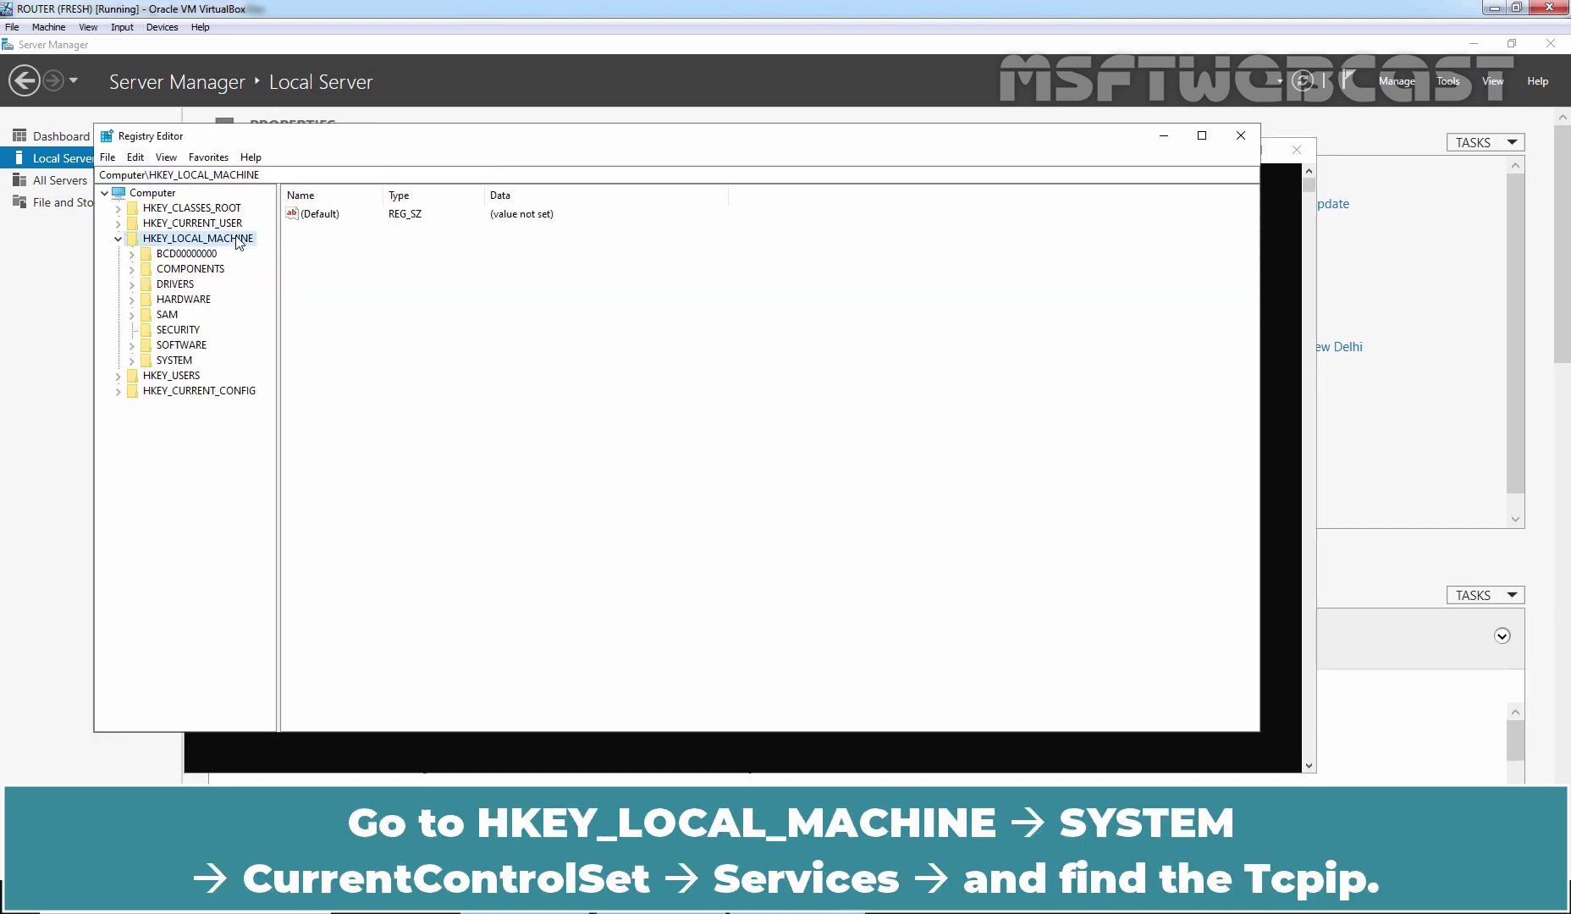
double_click(177, 360)
double_click(227, 421)
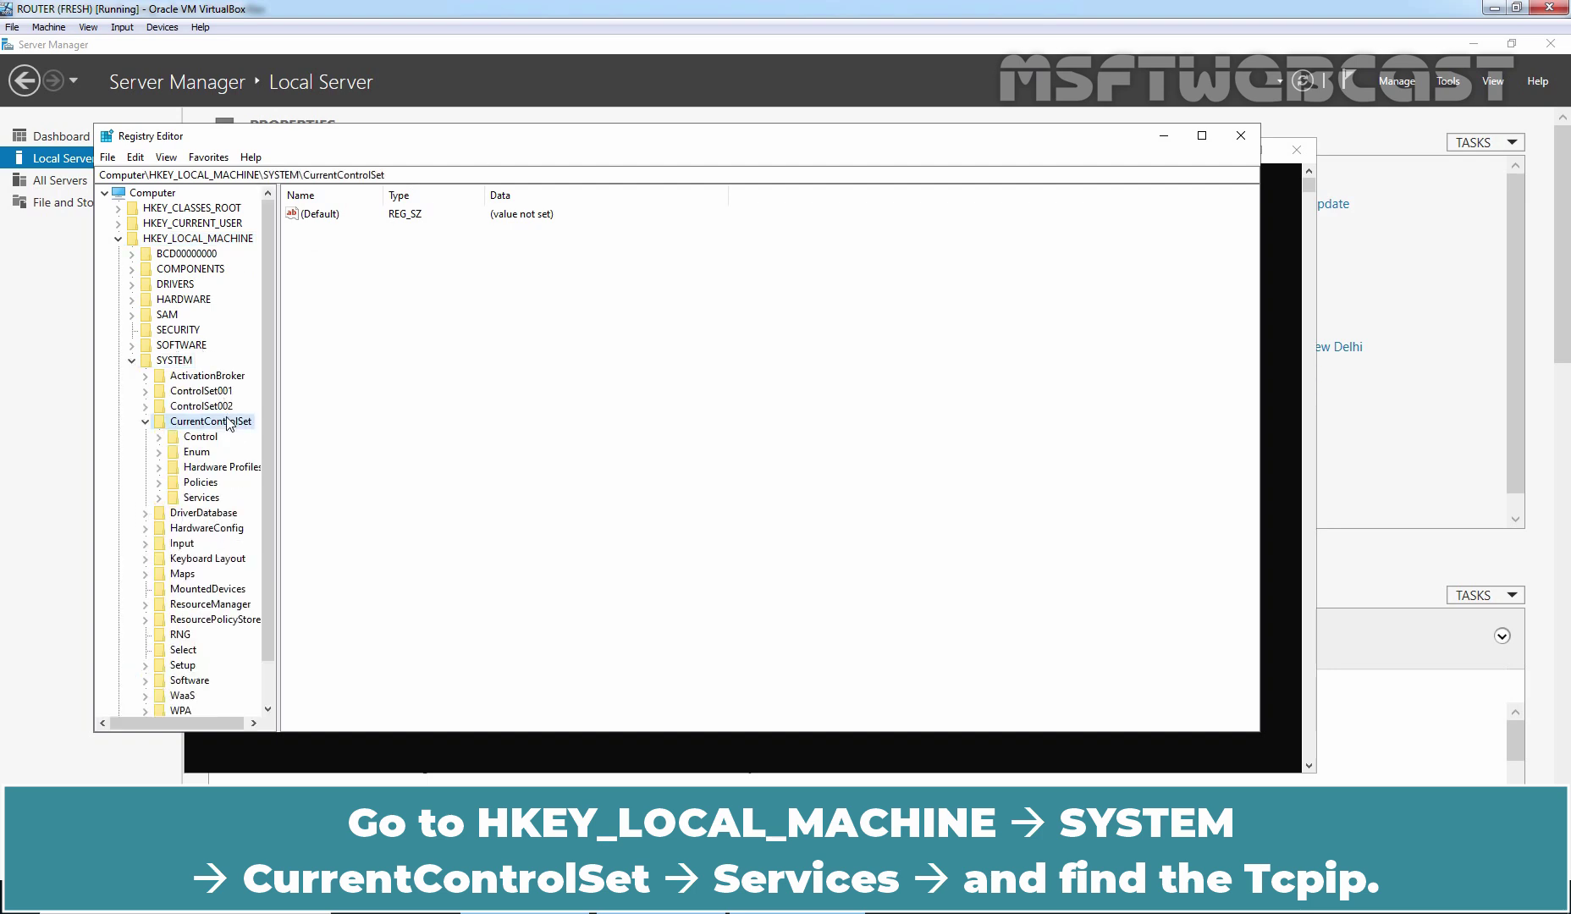
double_click(202, 497)
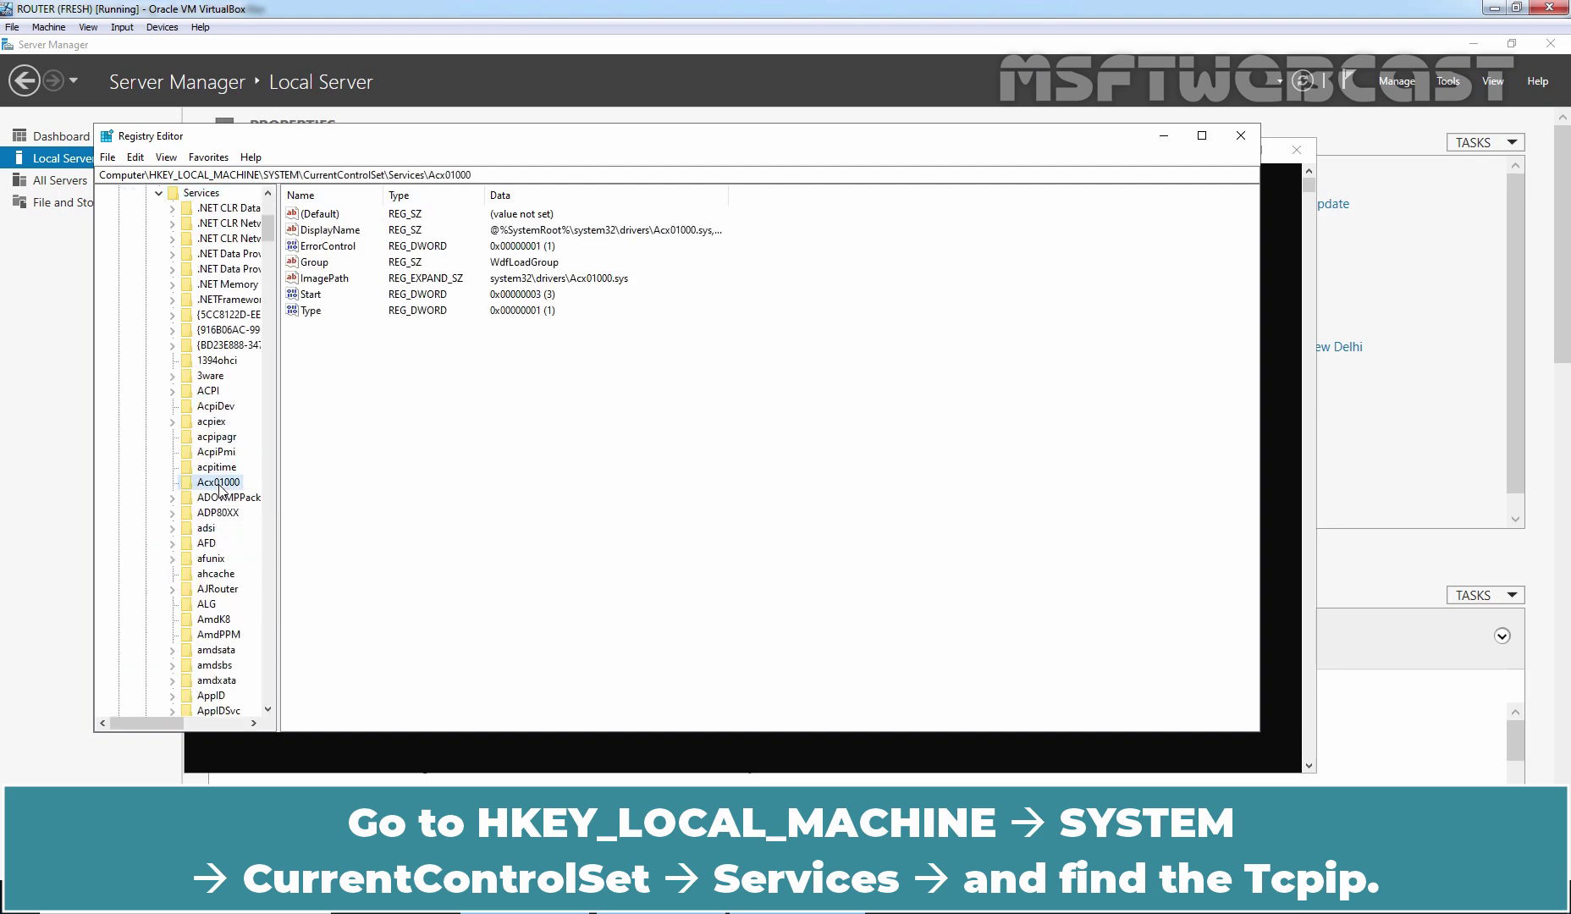
key(t)
key(t)
key(t)
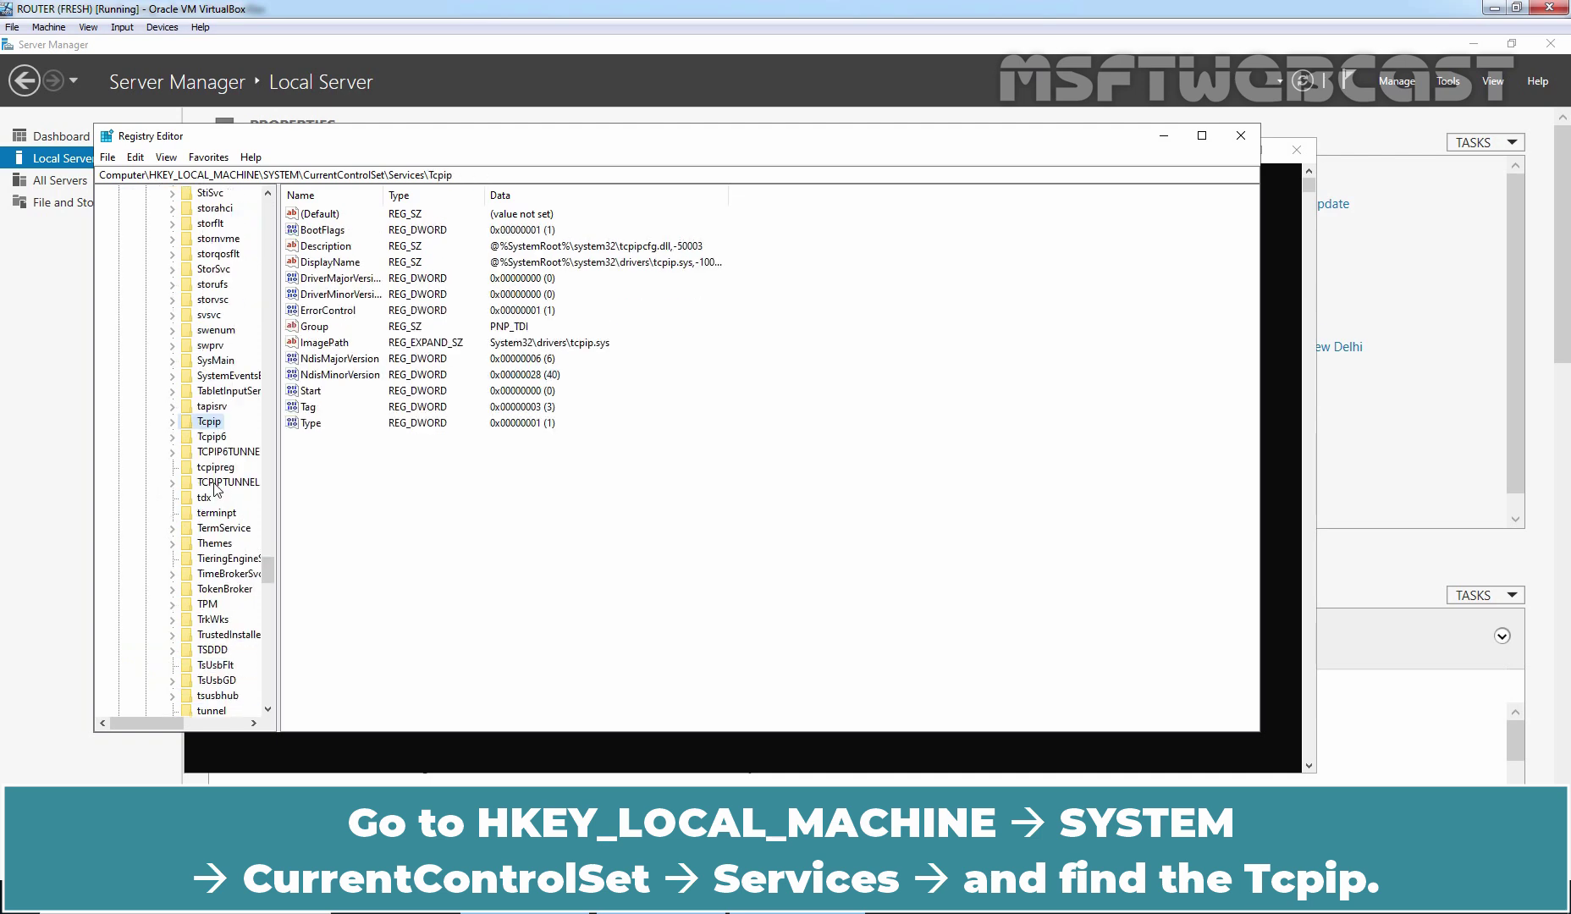
click(173, 422)
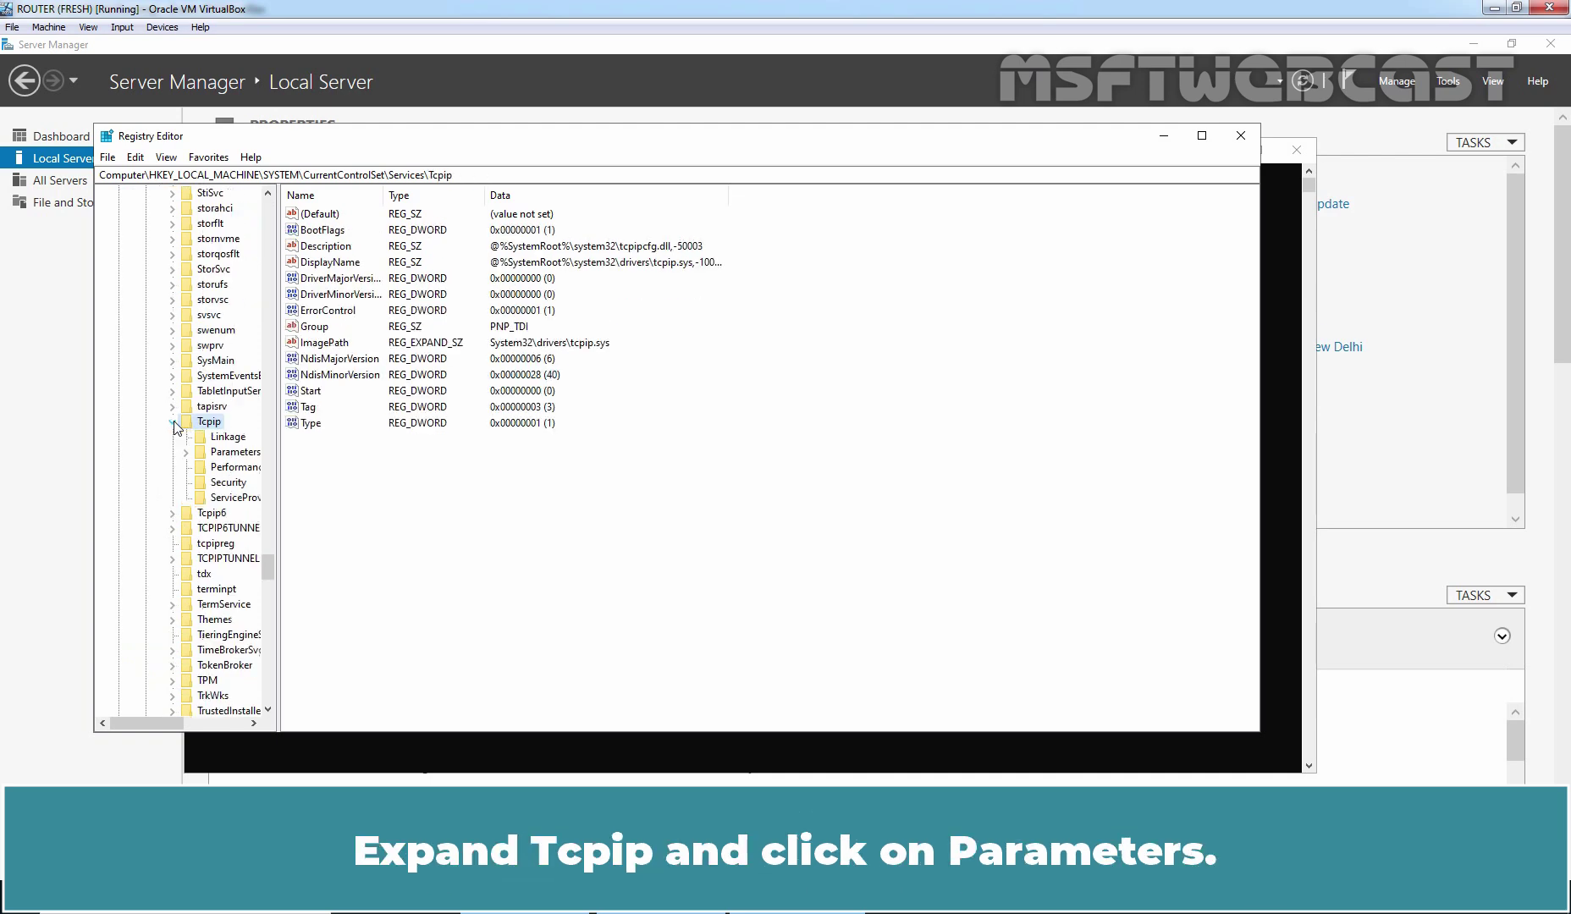
double_click(241, 457)
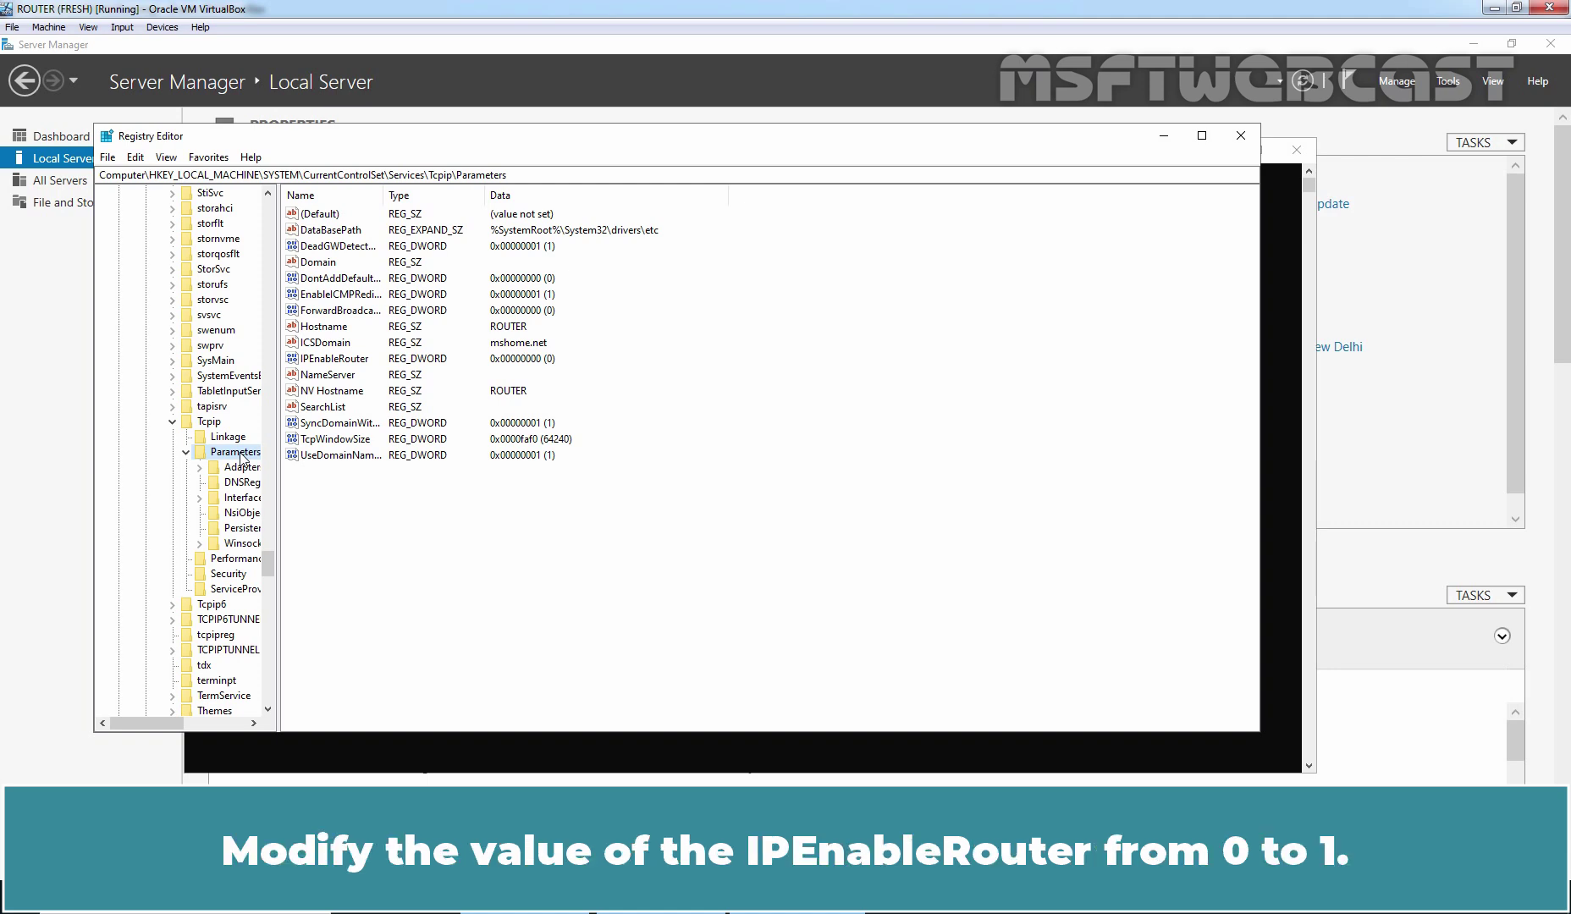
- Set the IPEnableRouter value data to 1 and close the Registry Editor
double_click(342, 359)
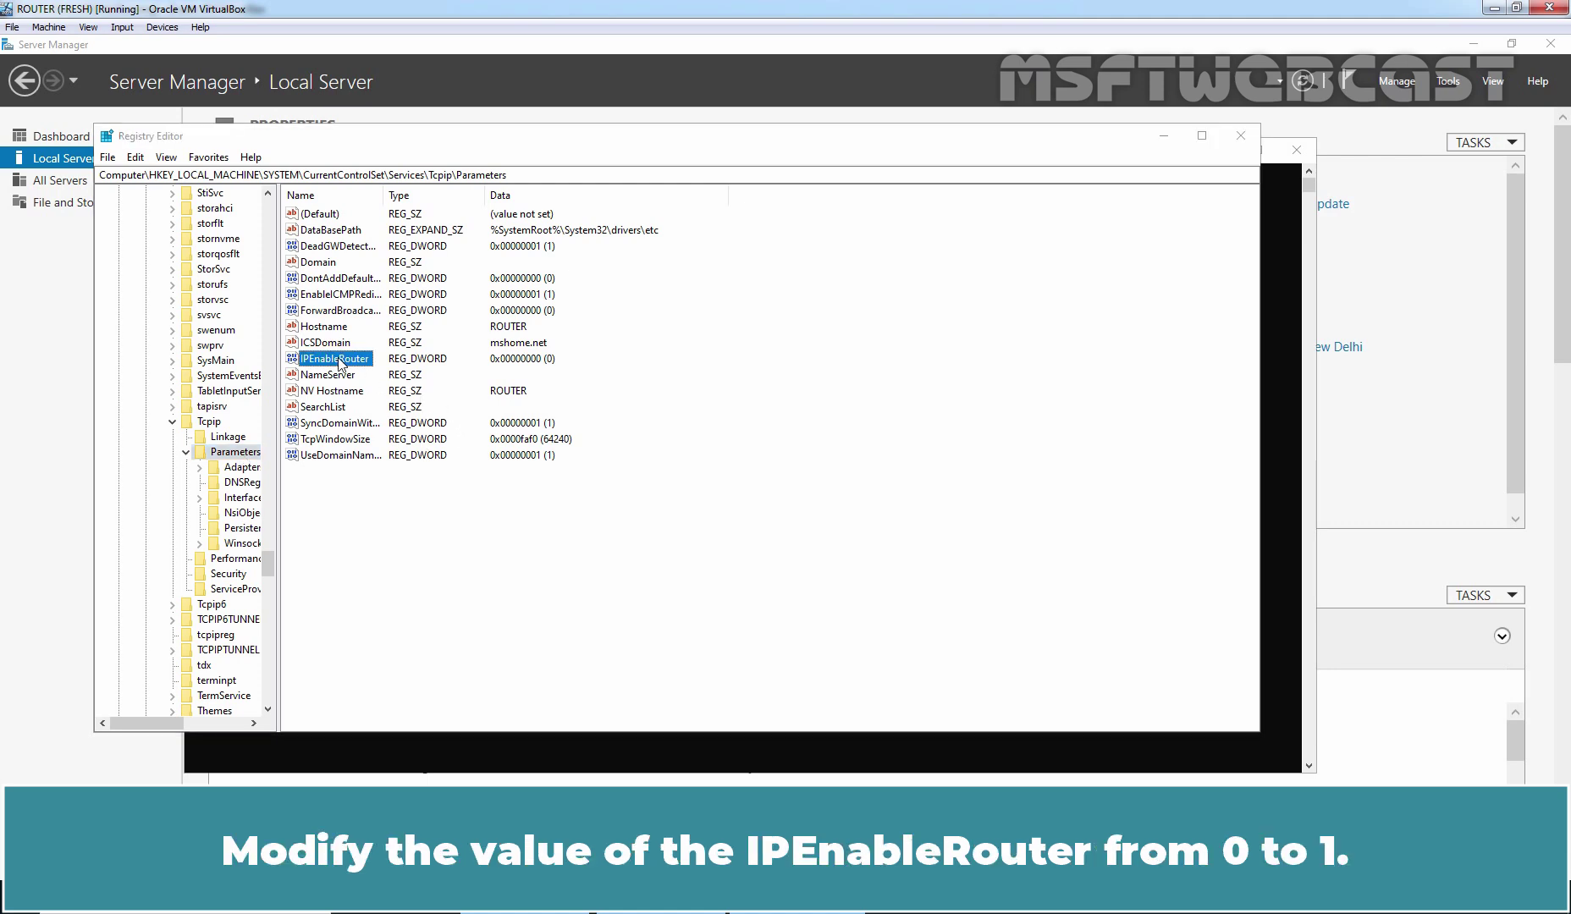
text(1)
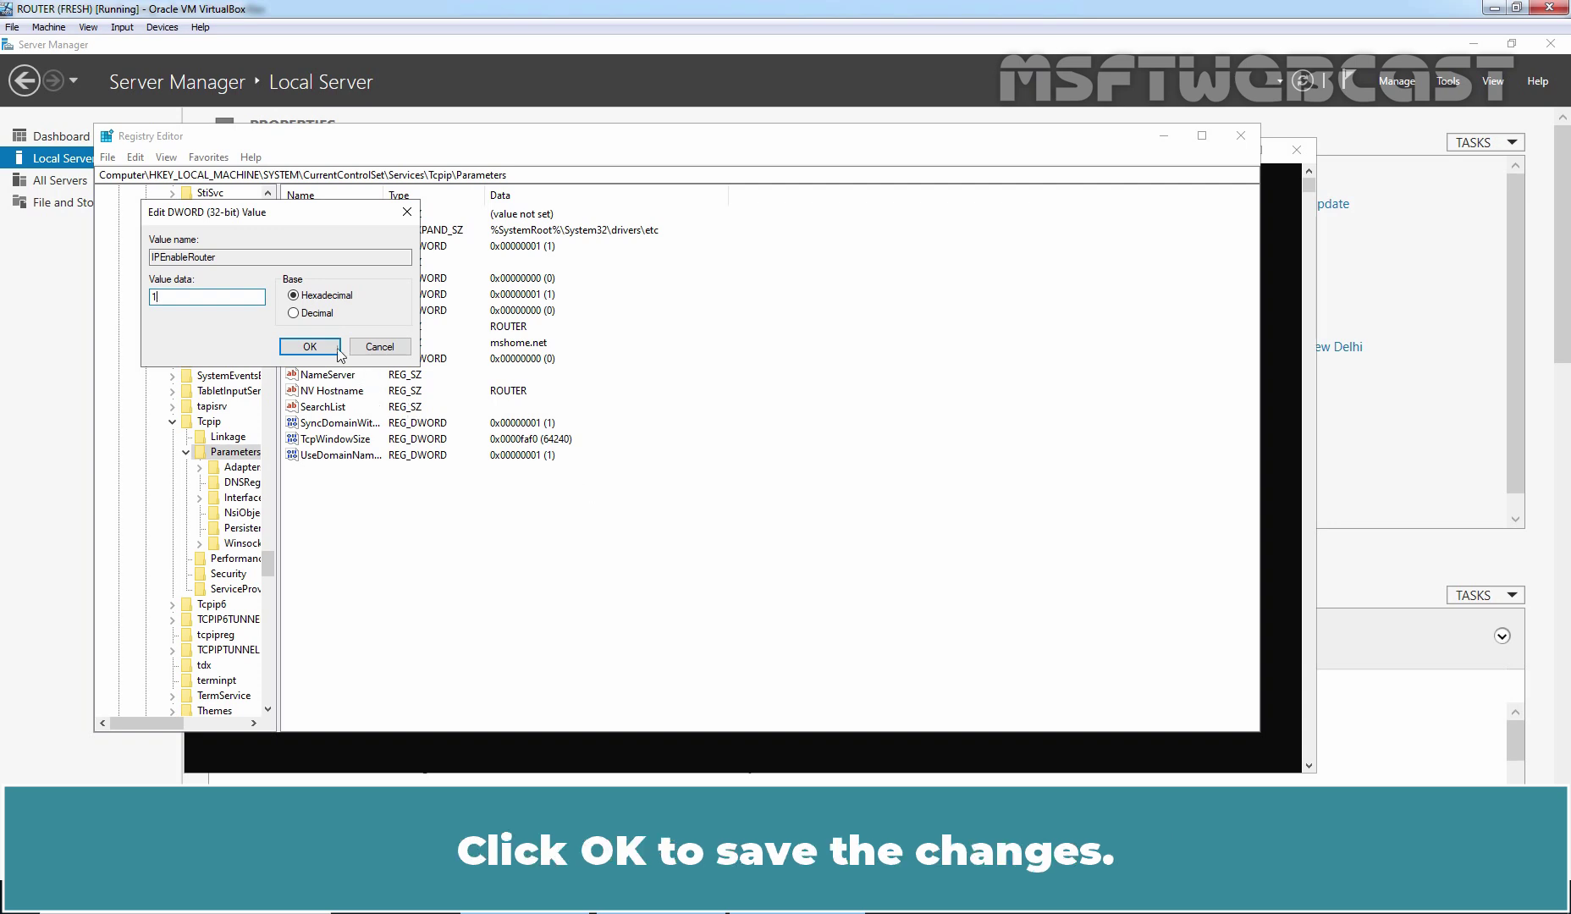
click(309, 348)
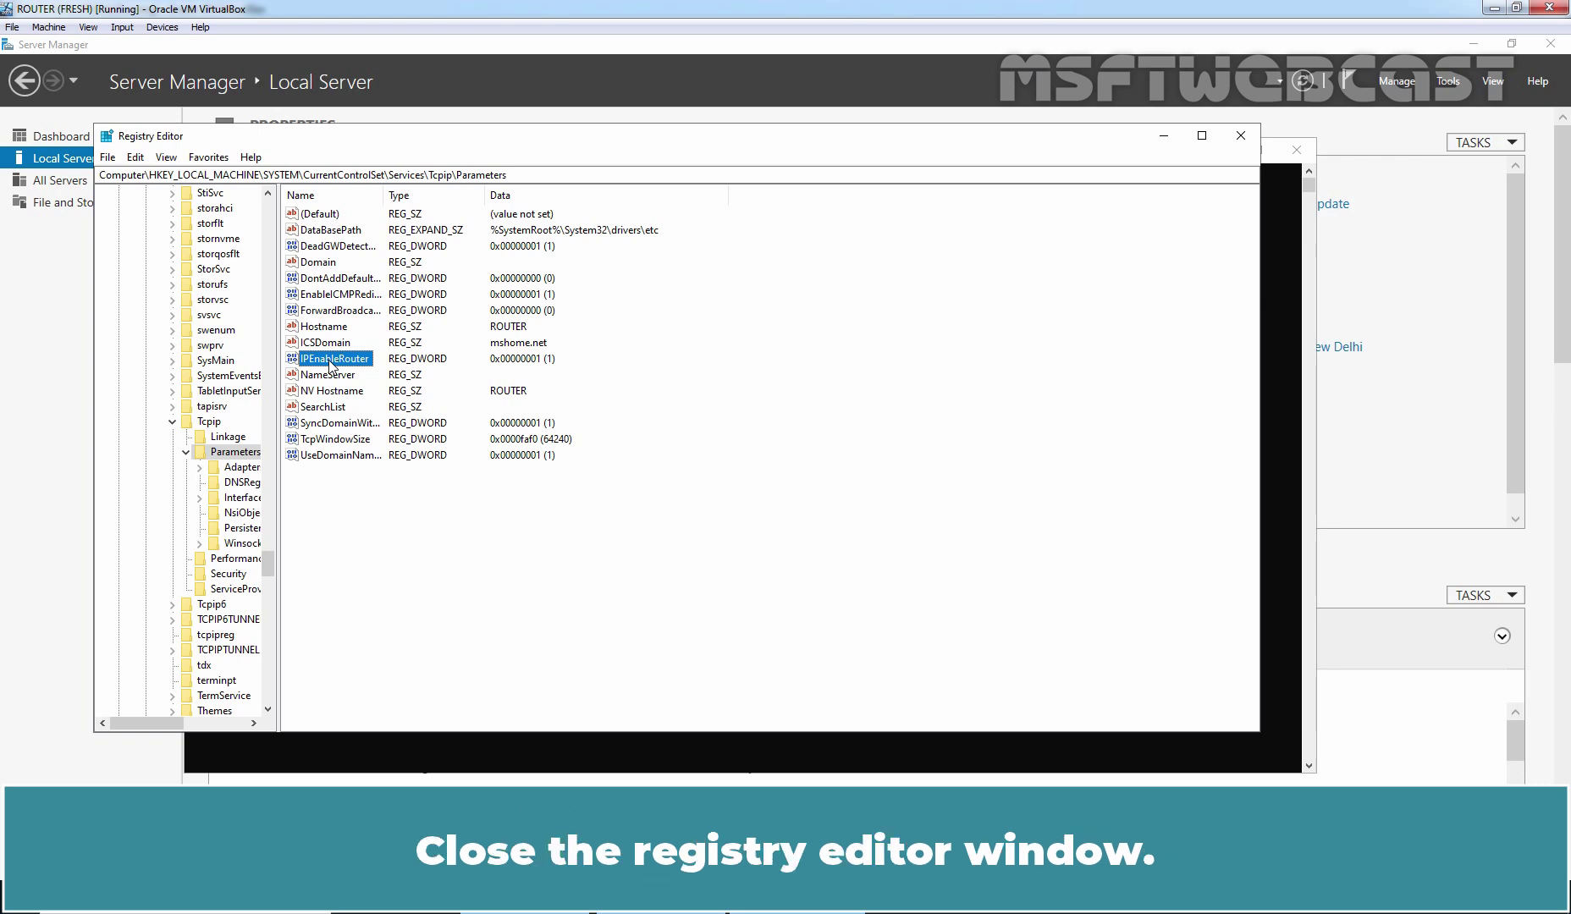
click(1241, 136)
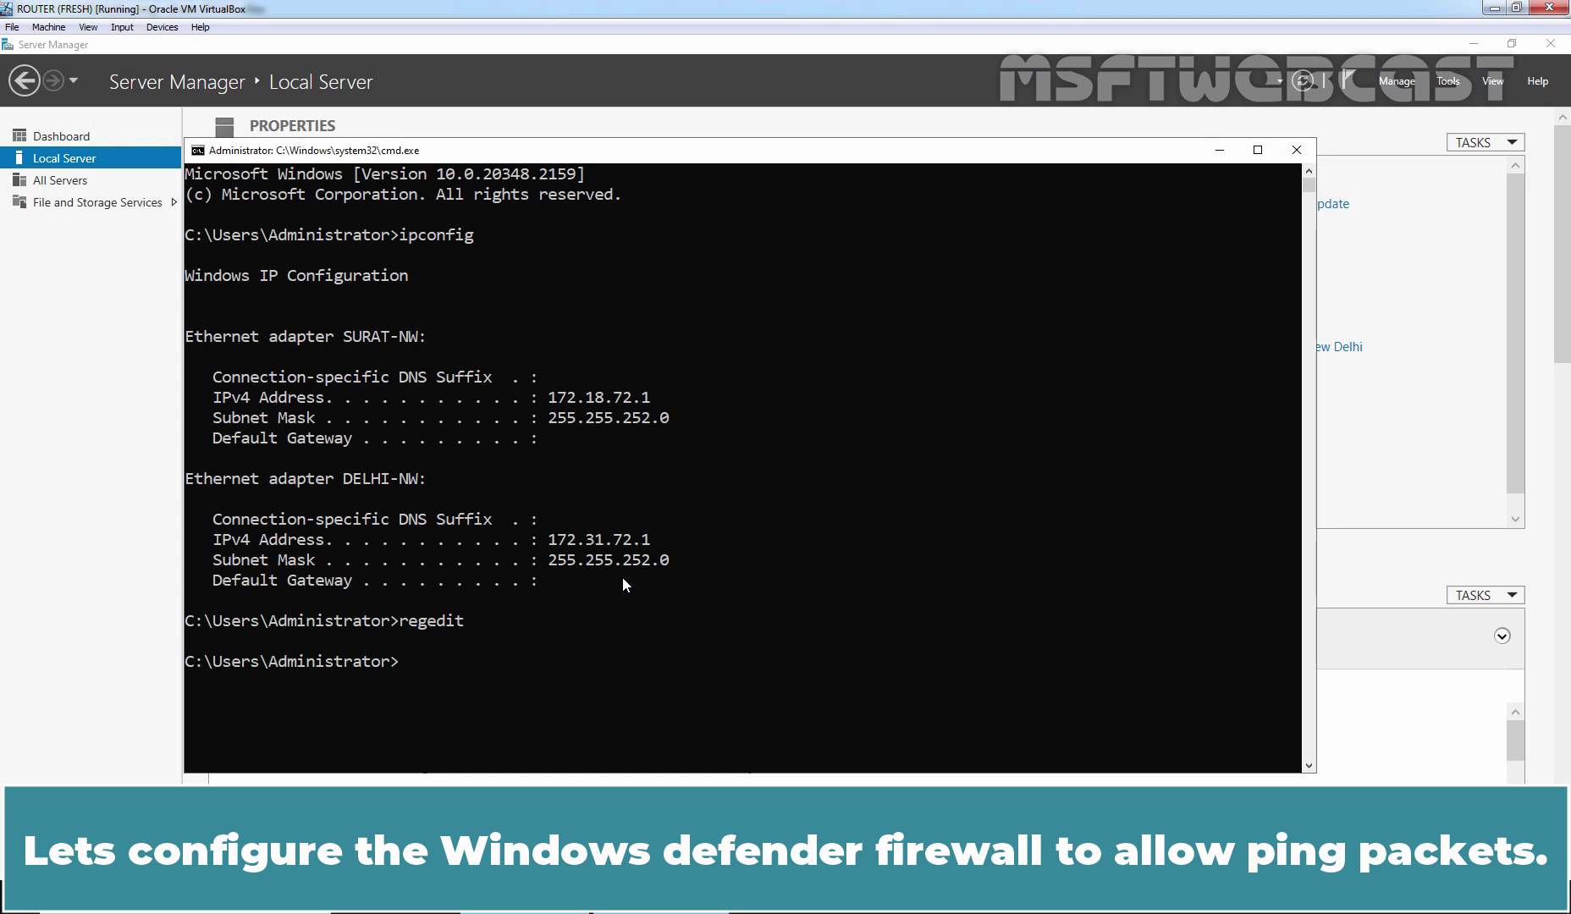
- Open Windows Defender Firewall with Advanced Security by running wf.msc and display the inbound rules
text(wf.m)
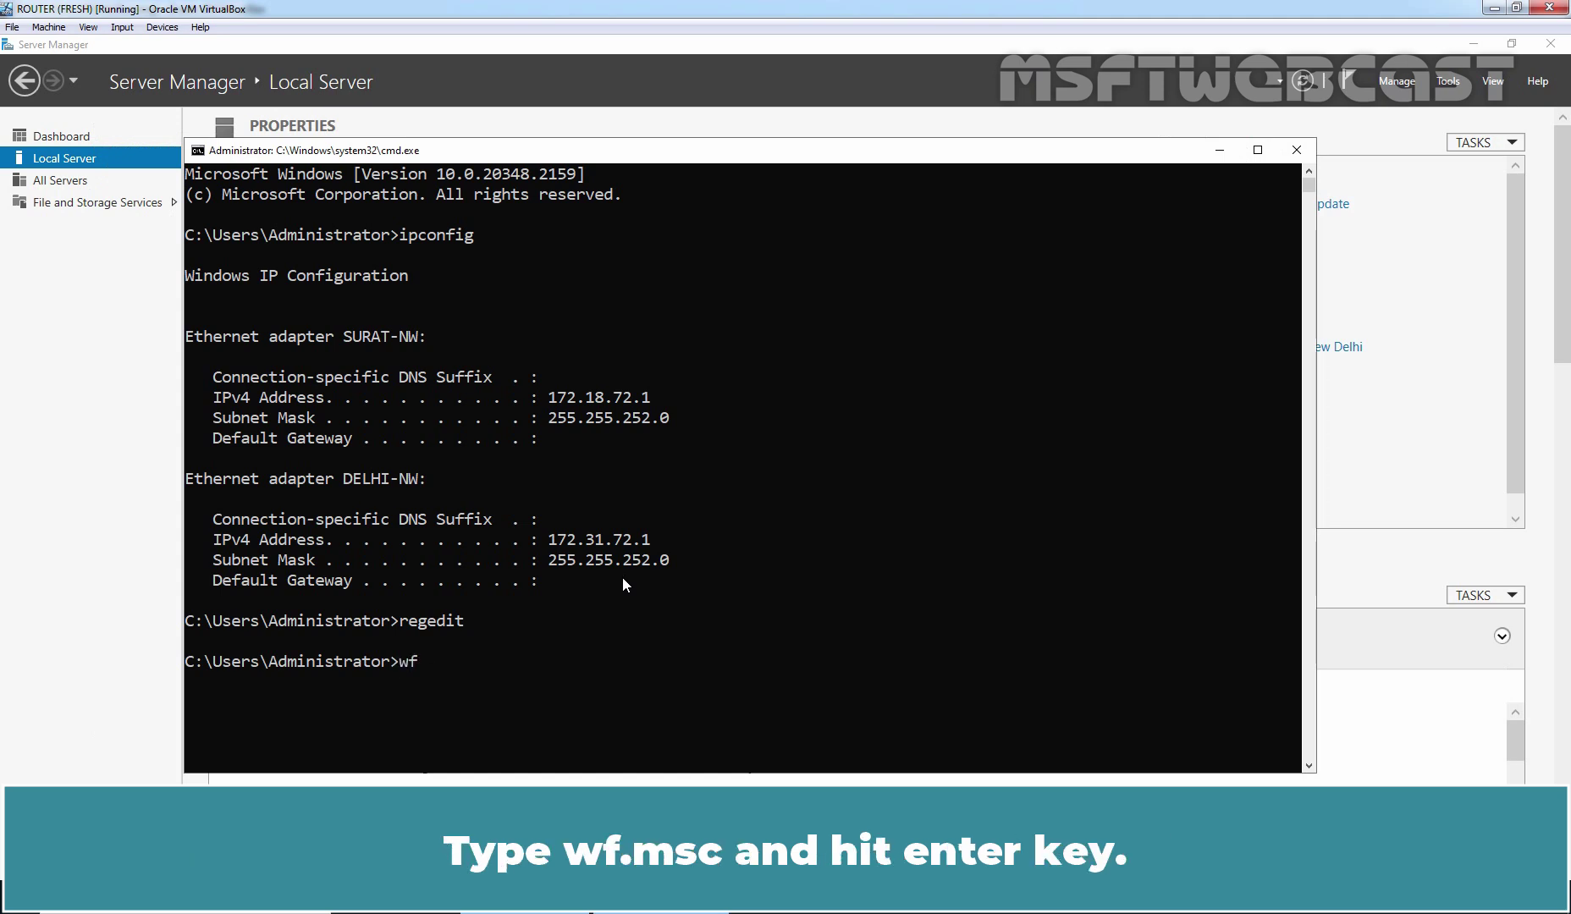
text(sc)
key(Return)
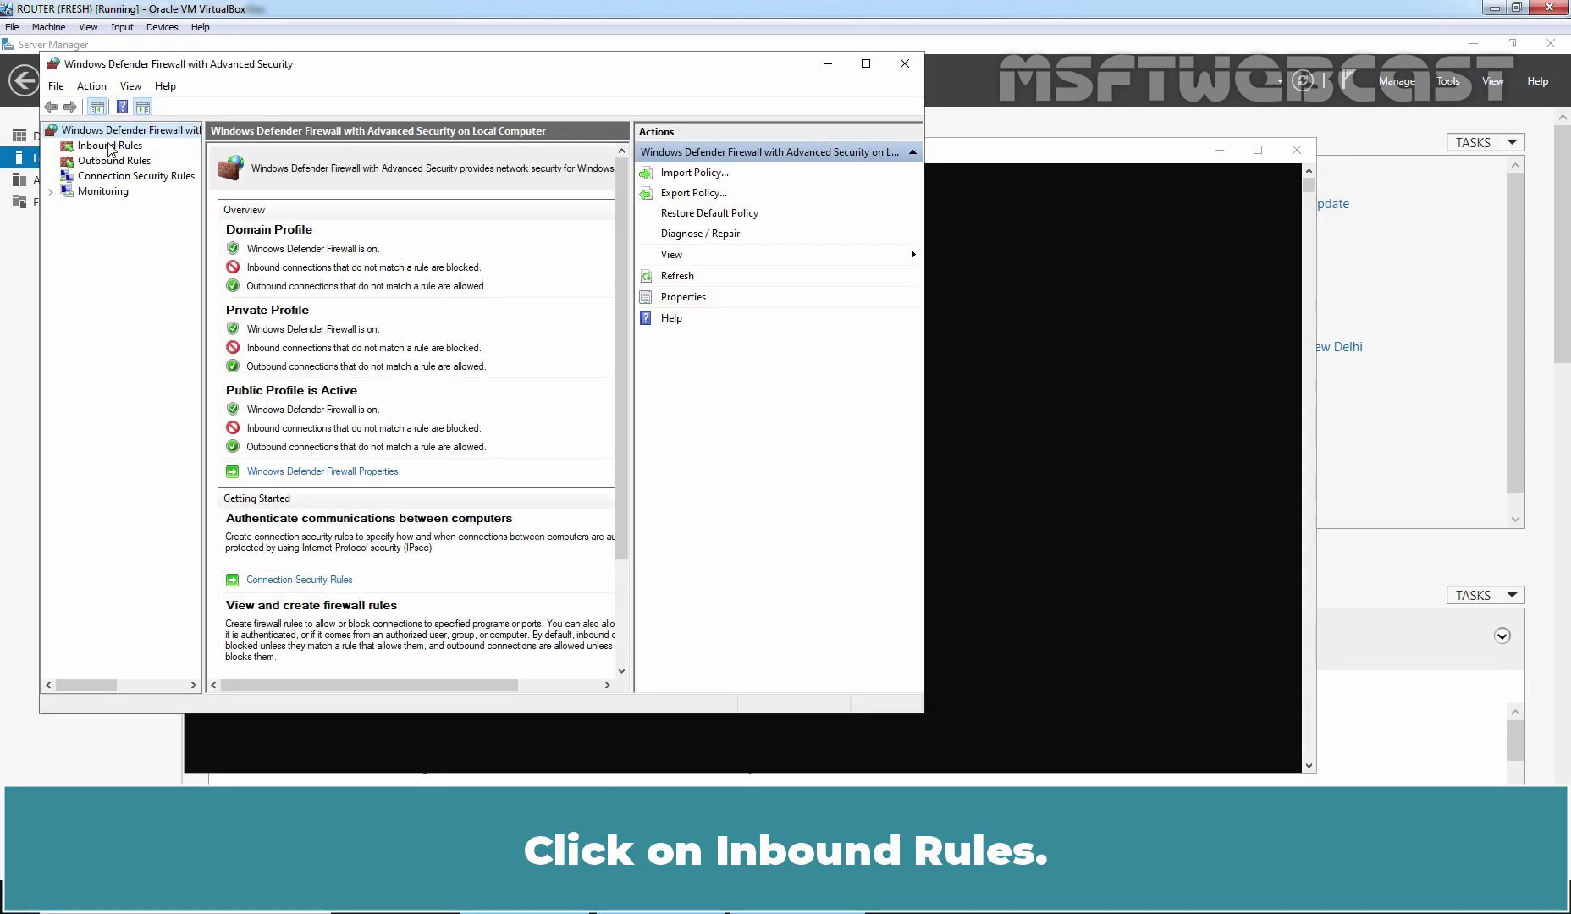
click(108, 145)
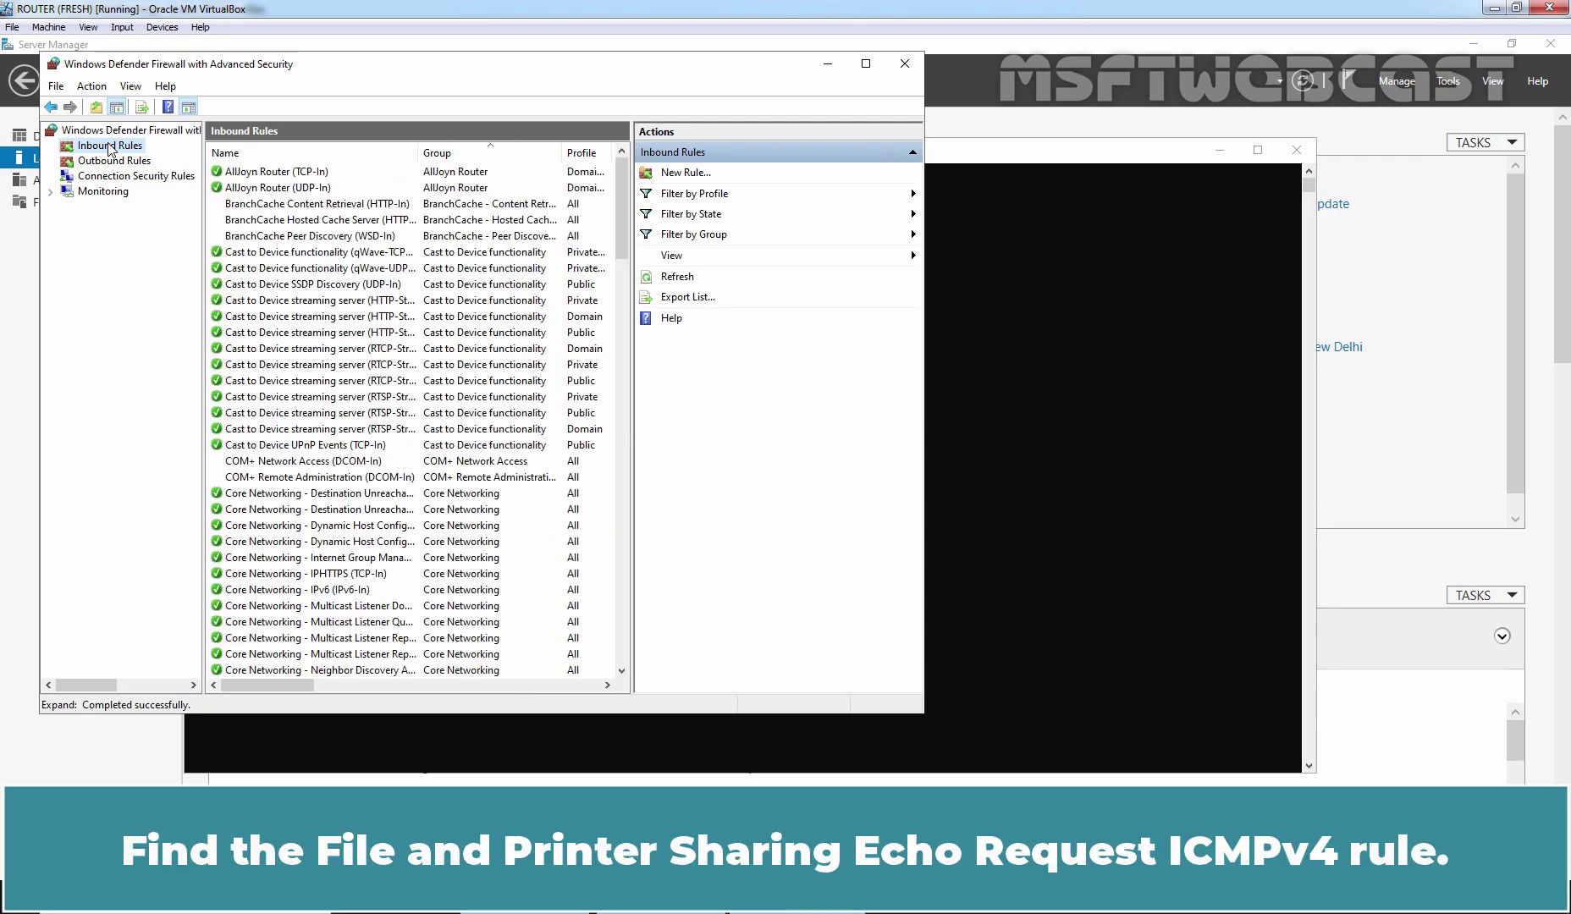
- Find the inbound rule File and Printer Sharing (Echo Request - ICMPv4-In) and enable it
click(354, 332)
key(f)
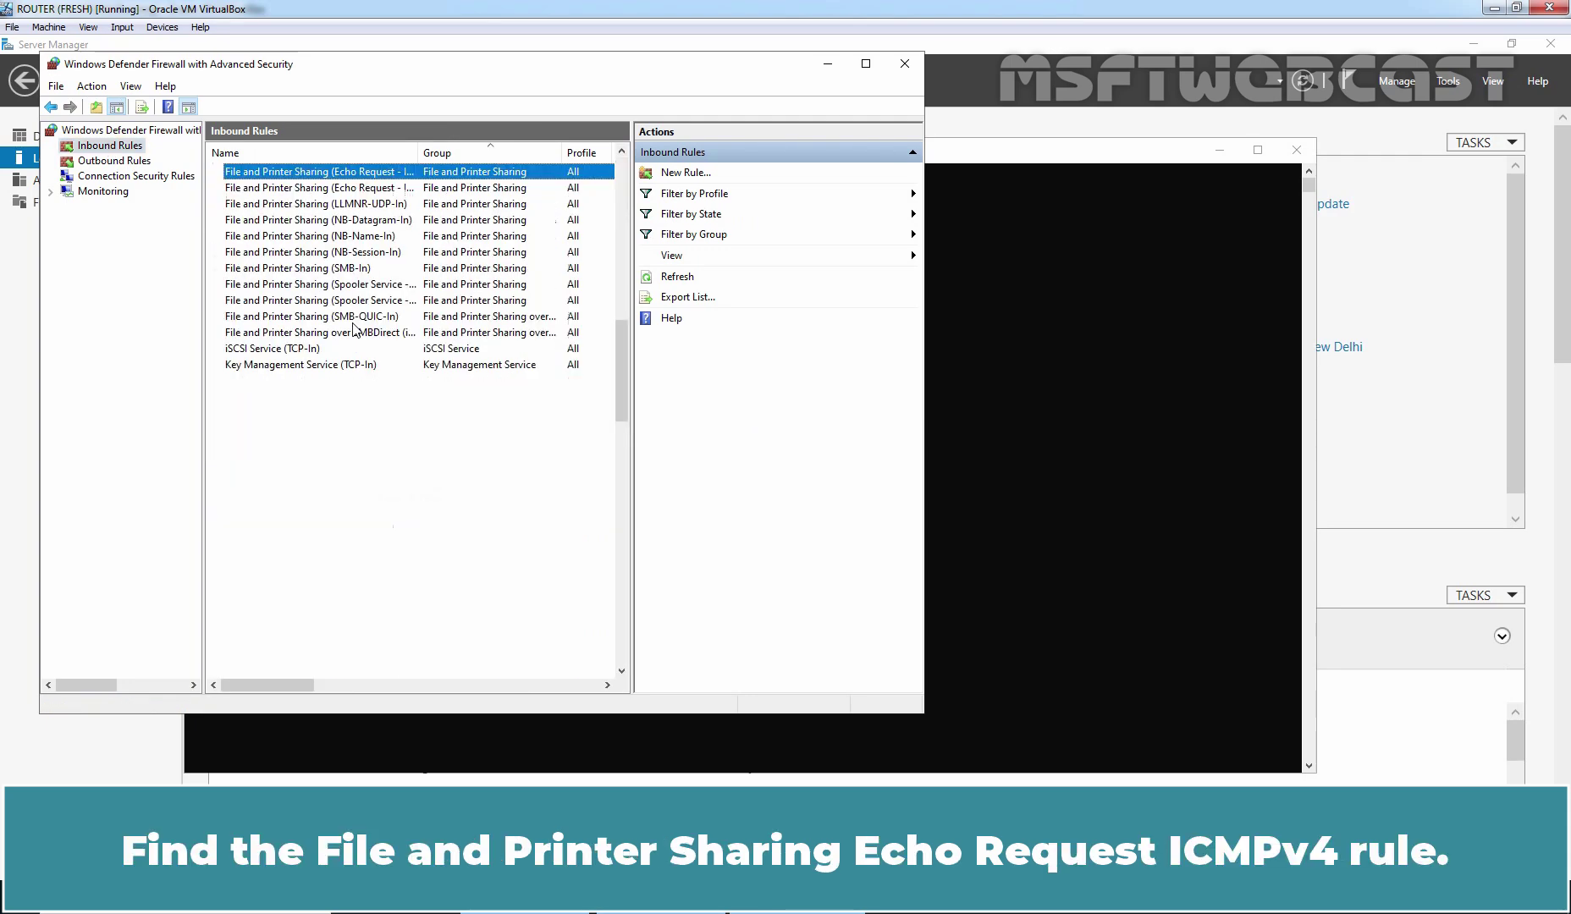
click(866, 63)
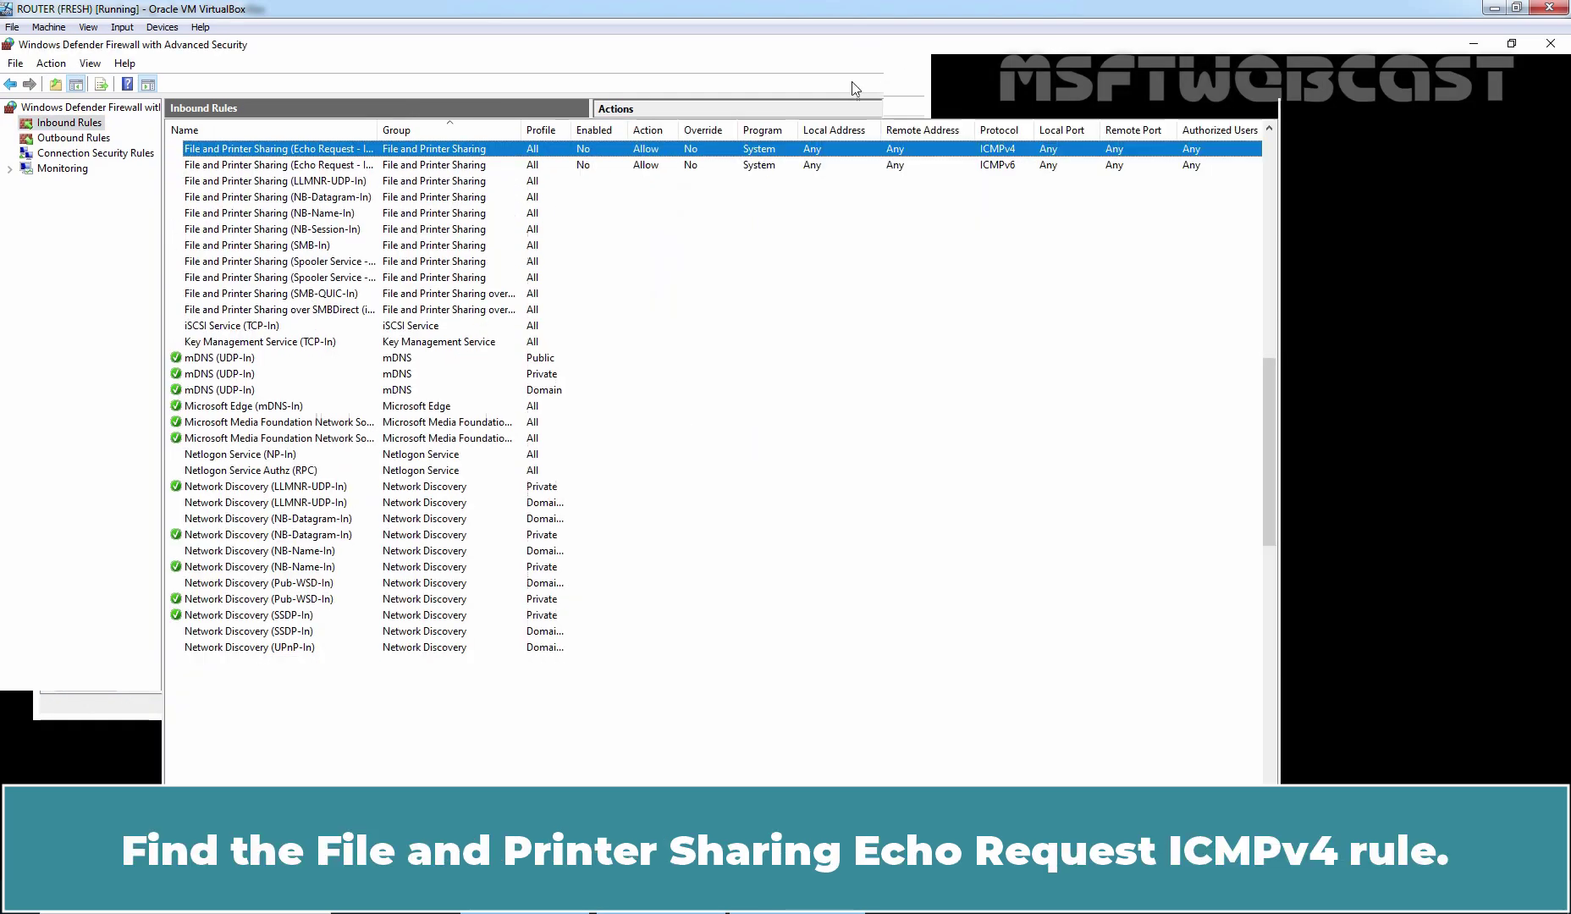
double_click(378, 129)
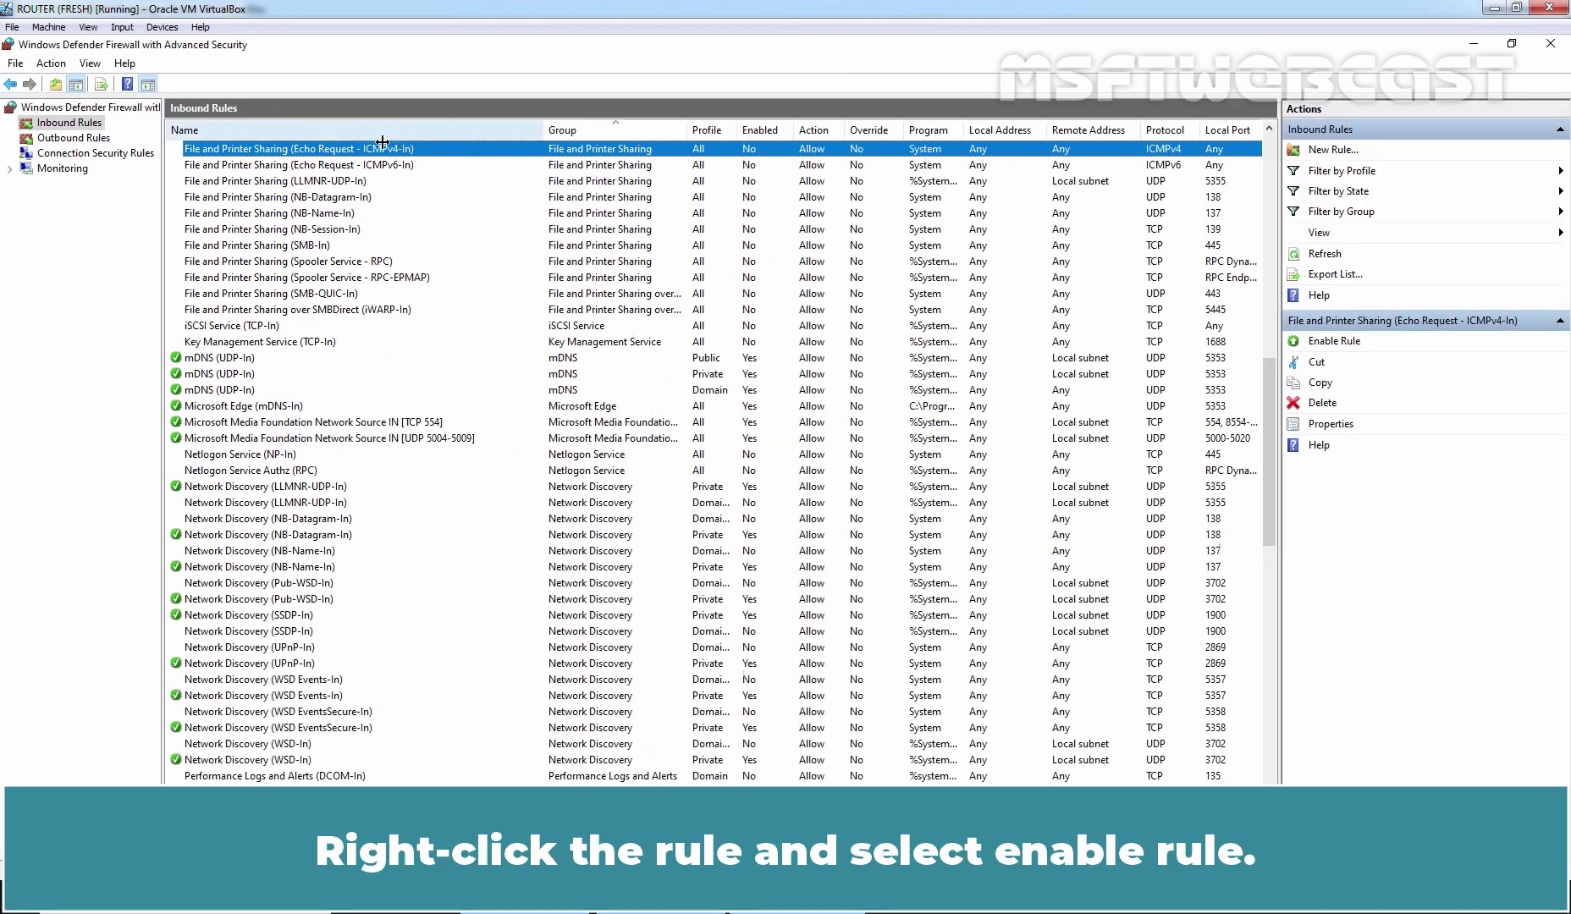
right_click(383, 147)
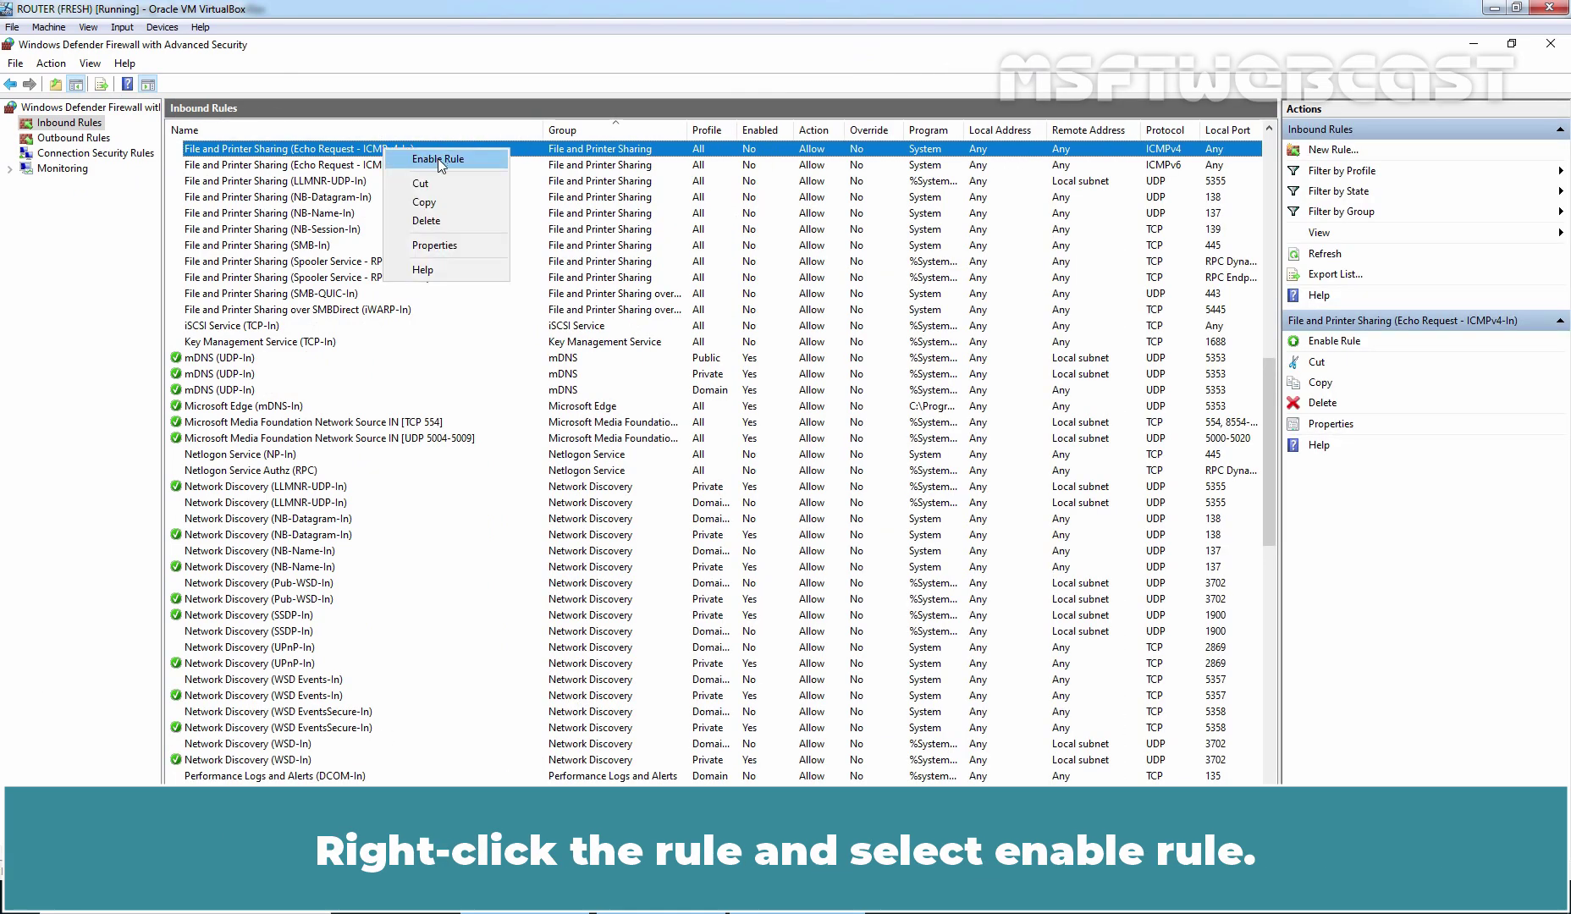
click(444, 159)
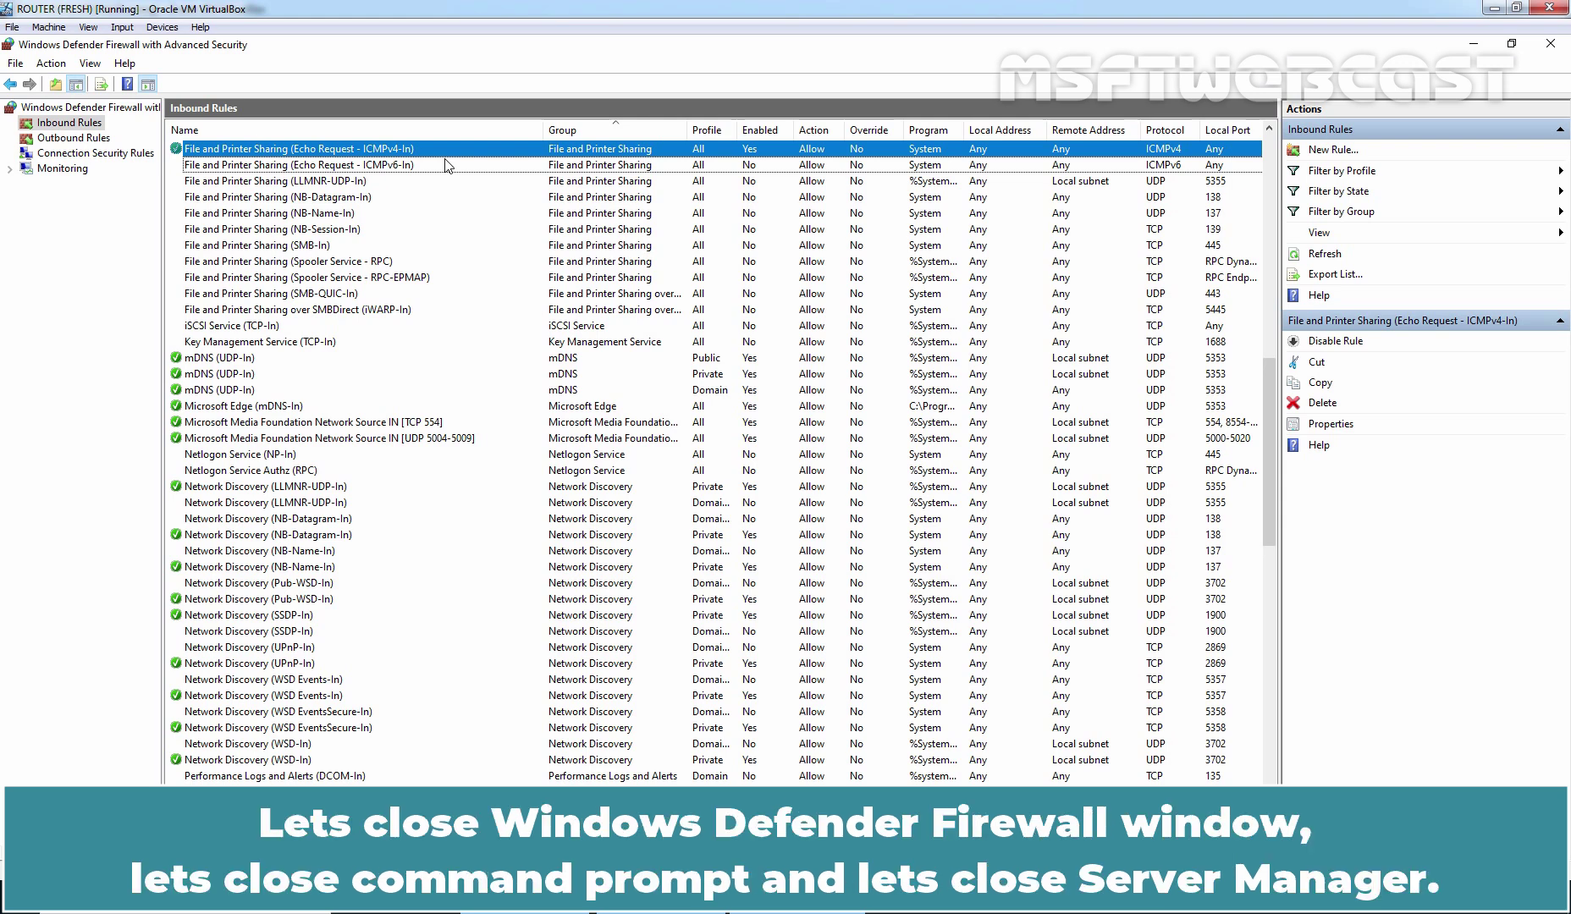
- Close the firewall console, the Command Prompt and Server Manager
click(1551, 43)
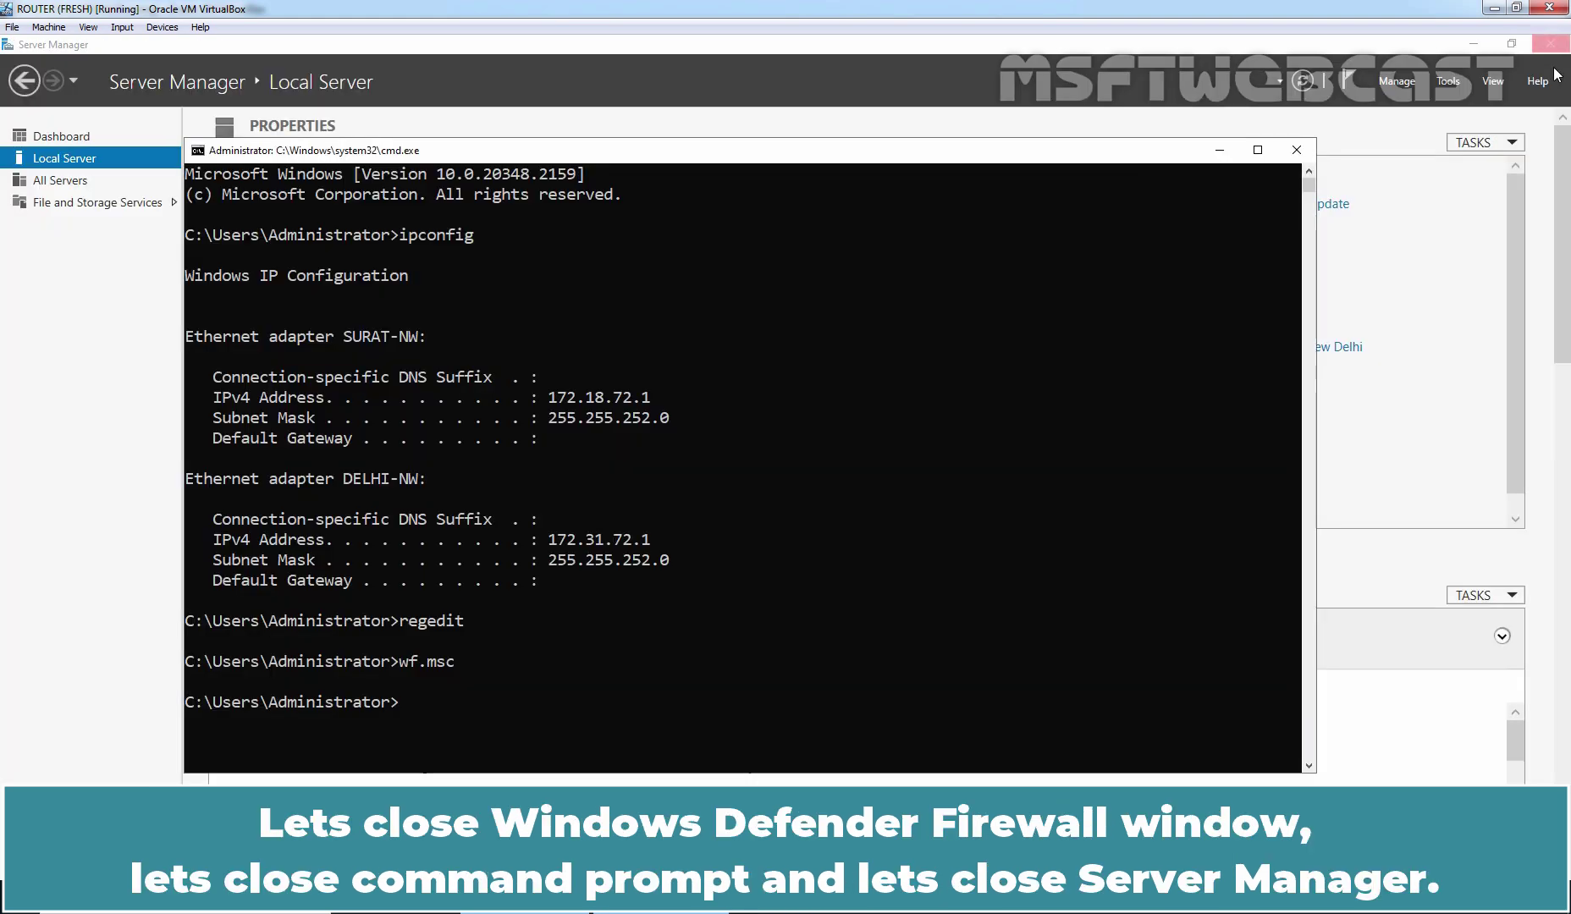
click(1296, 150)
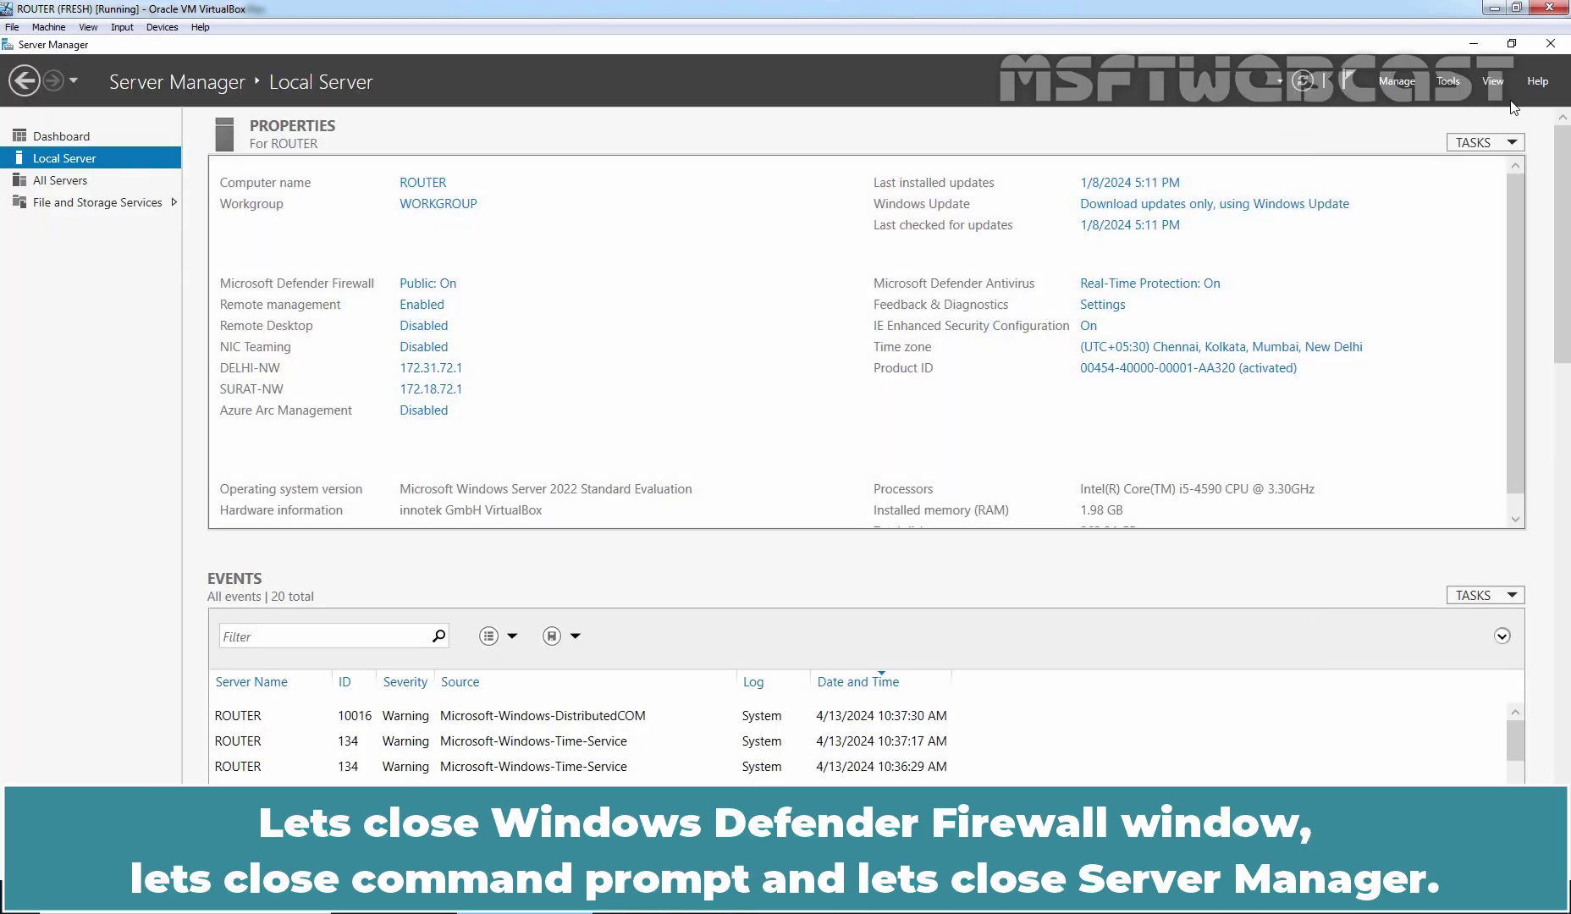
click(1552, 46)
- Restart the ROUTER virtual machine with the planned shutdown reason Other (Planned)
key(alt+F4)
key(r)
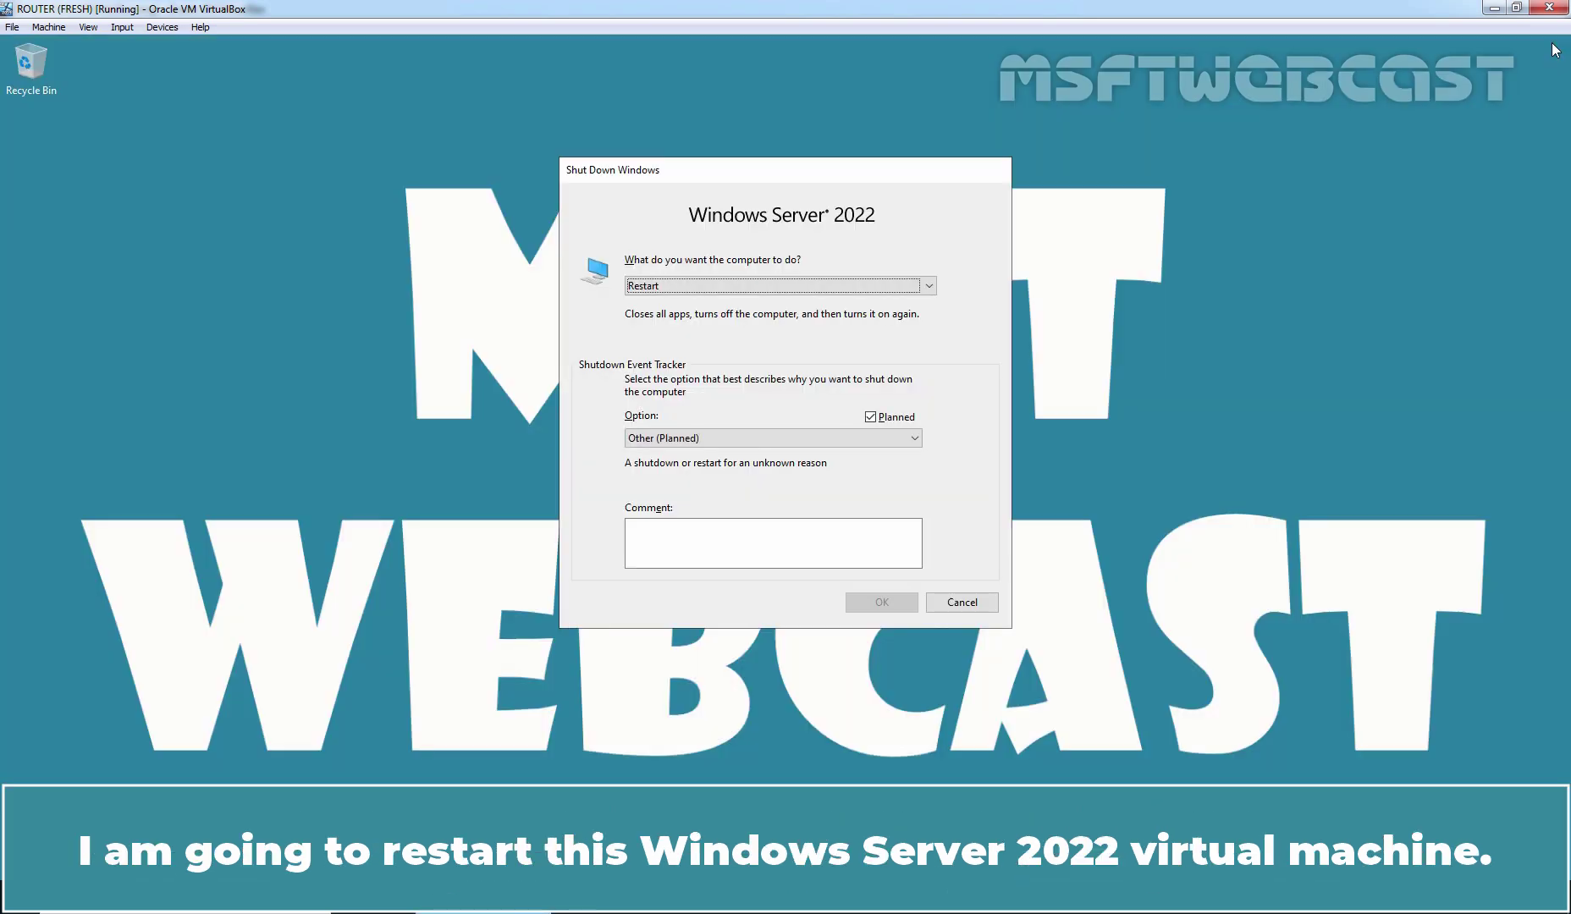
click(802, 552)
click(881, 602)
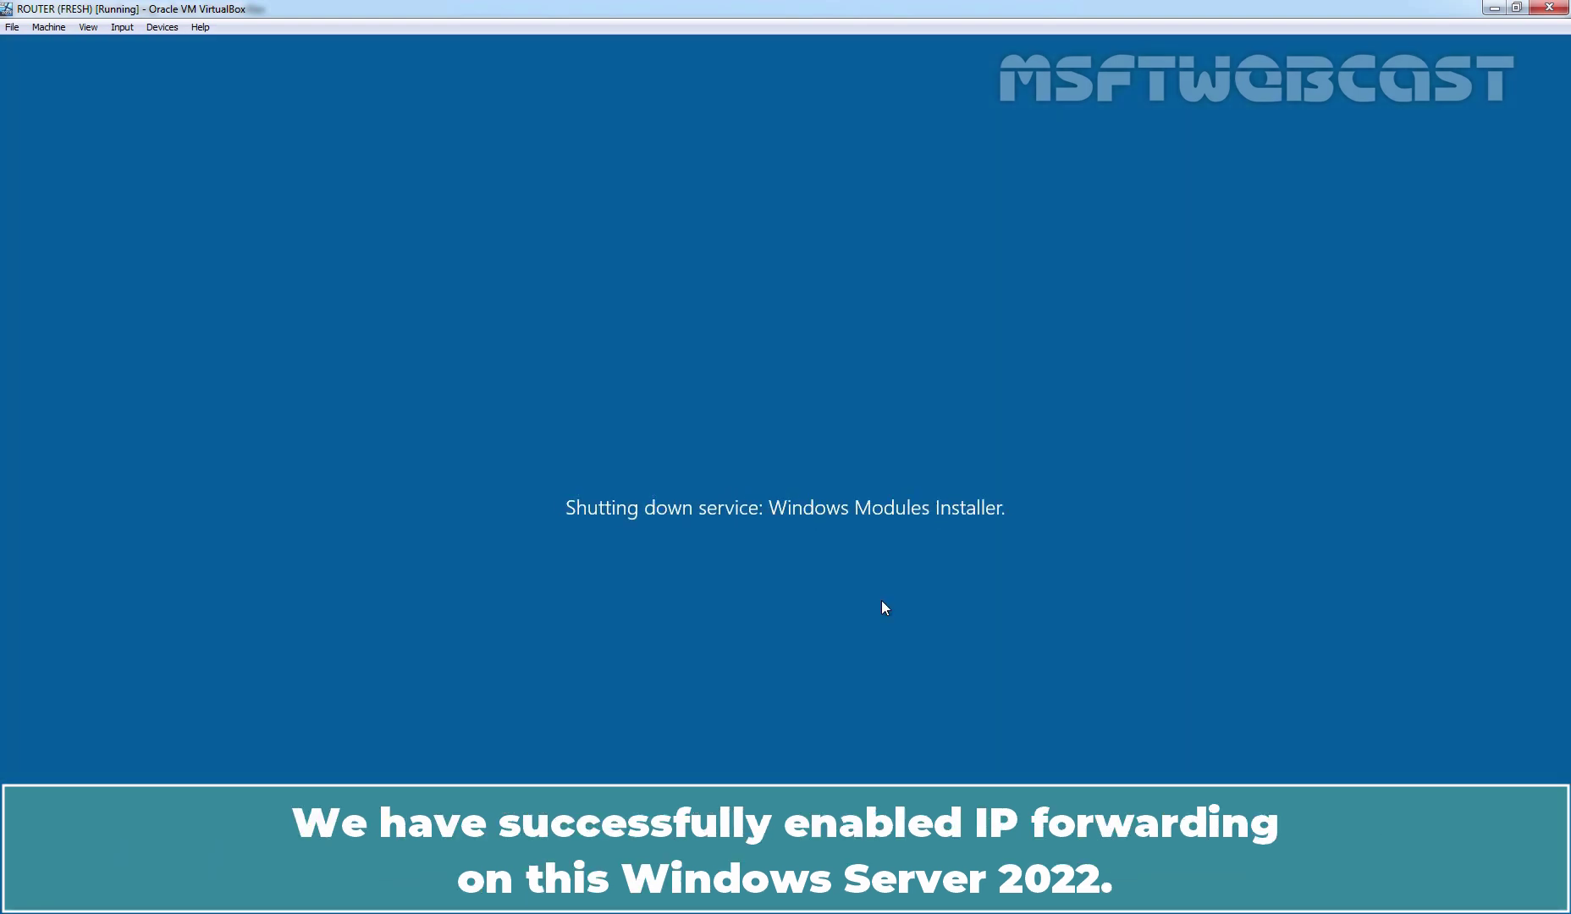
- Switch to the PowerPoint slide show and advance the lab diagram to the WAN link between both networks
key(alt+Tab)
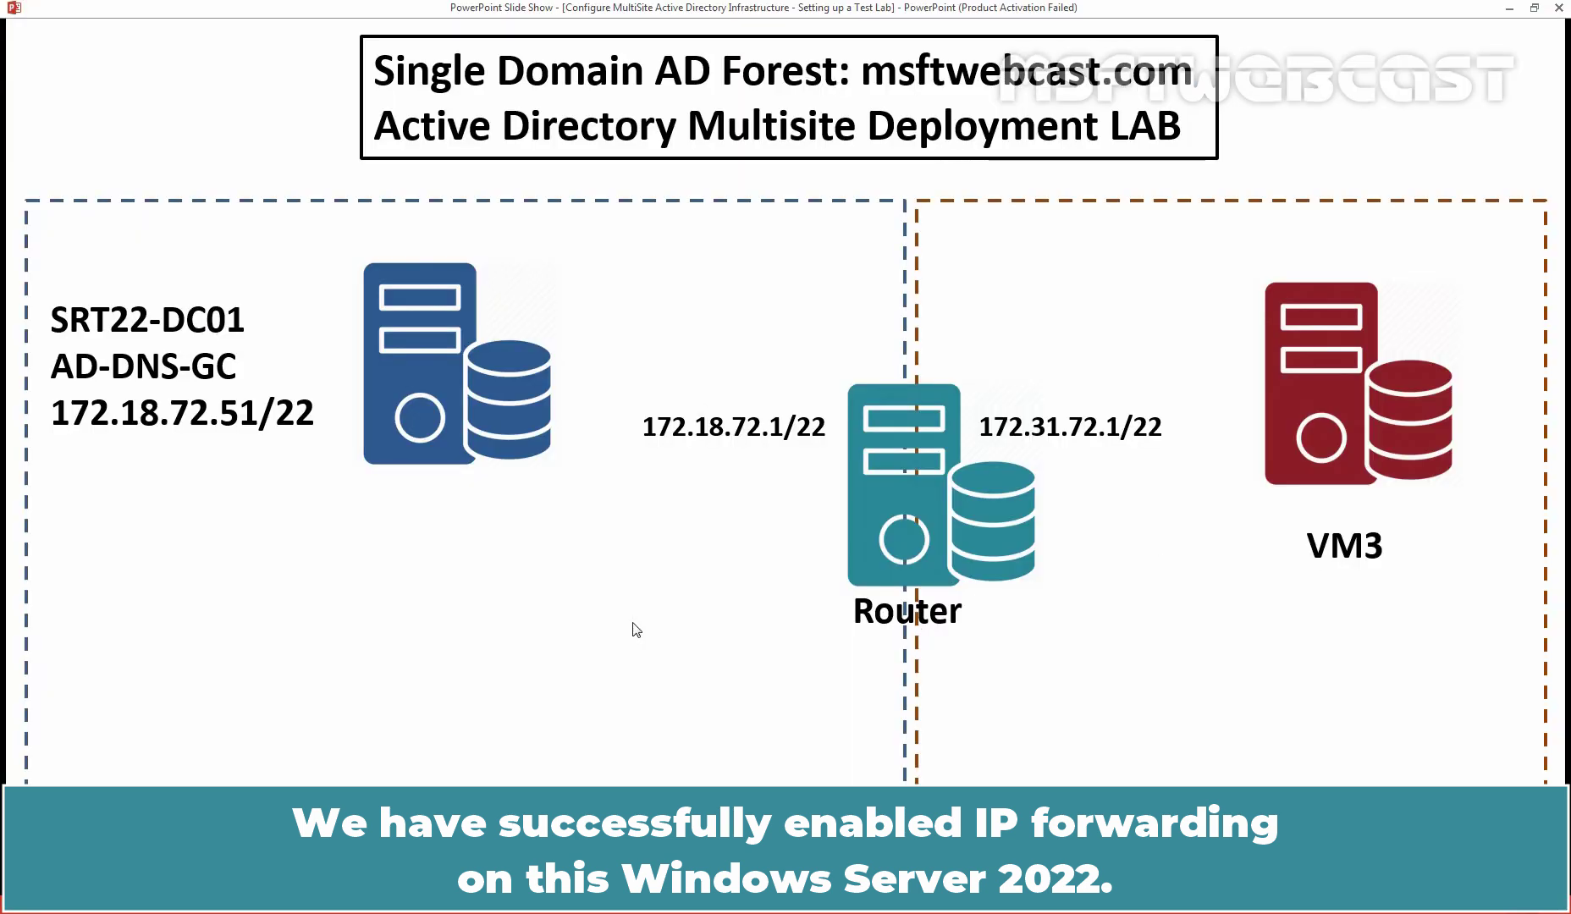
click(633, 621)
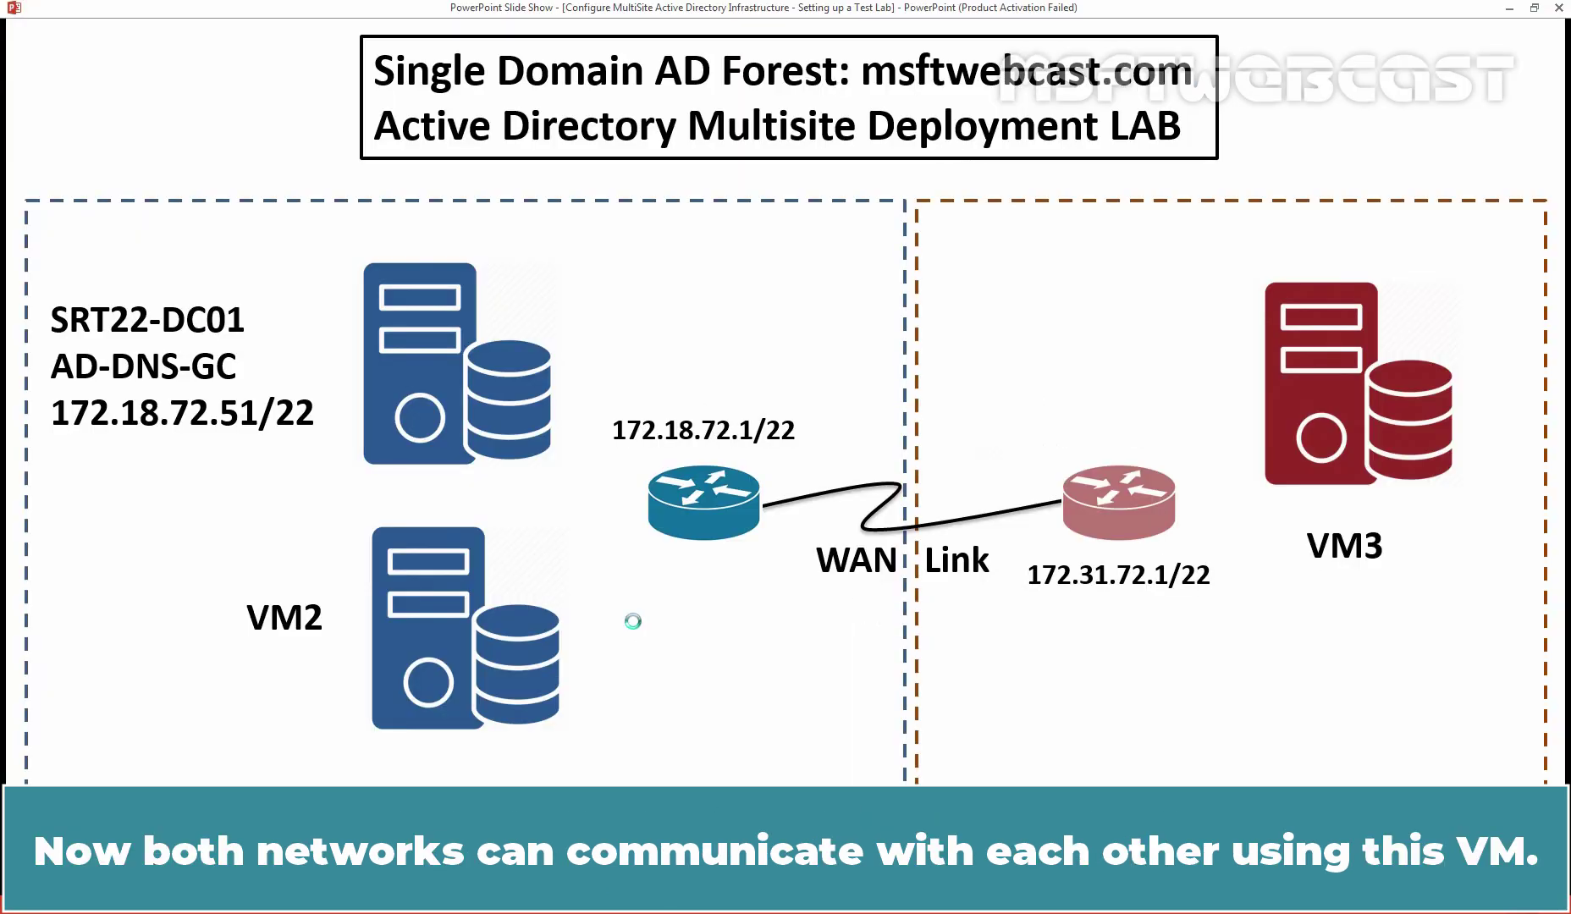
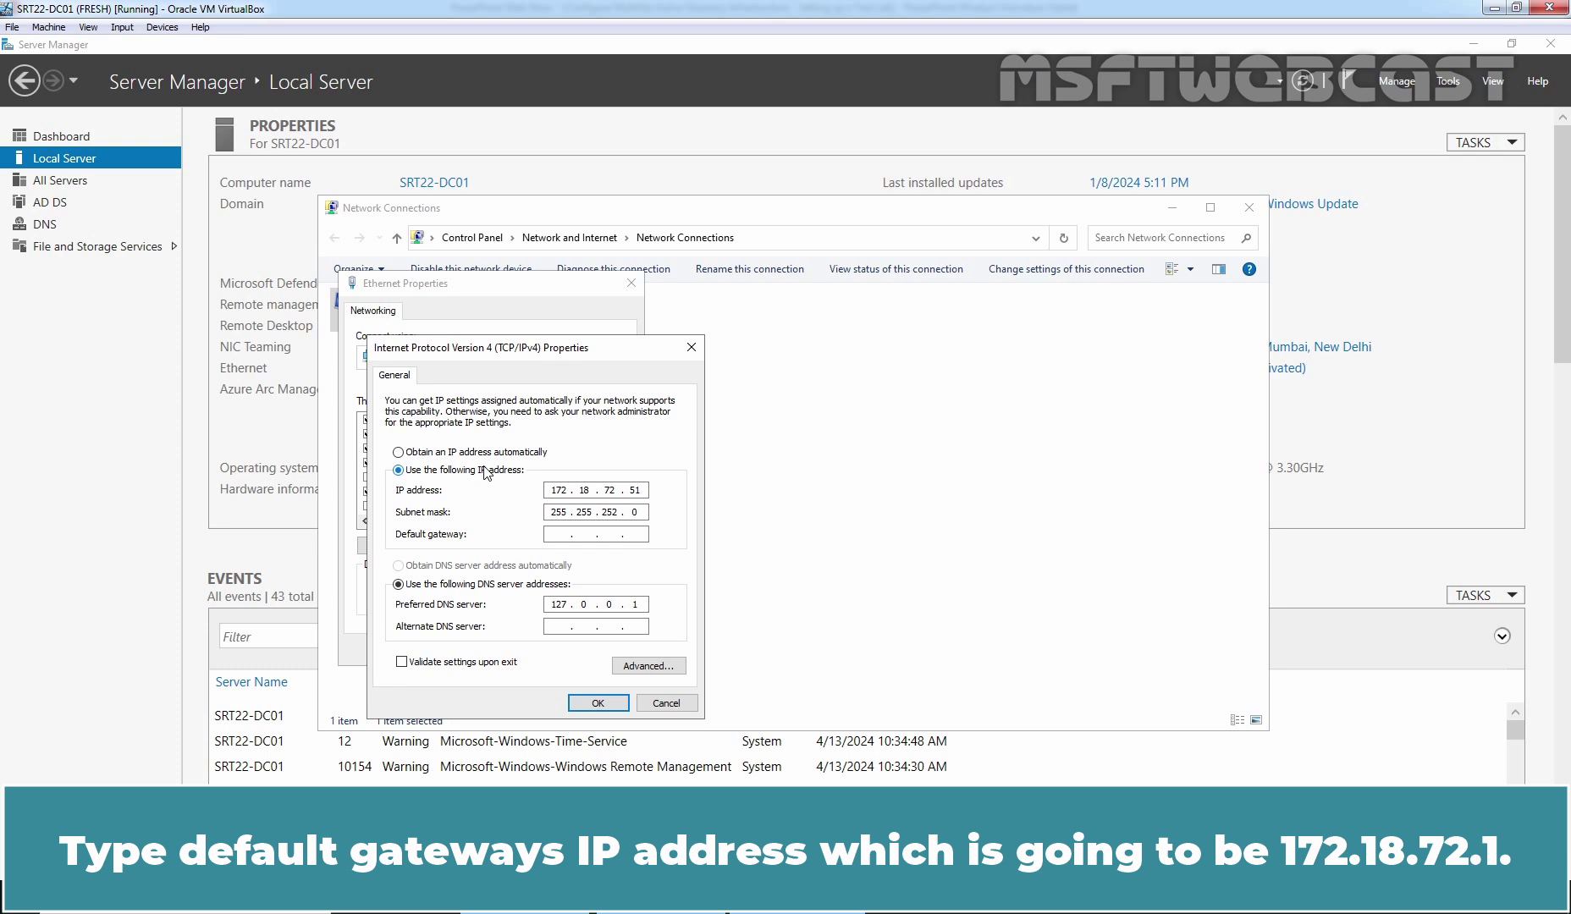
- Set the default gateway of SRT22-DC01's Ethernet adapter to 172.18.72.1, apply the settings and close the network windows
click(558, 534)
text(172.18.72.)
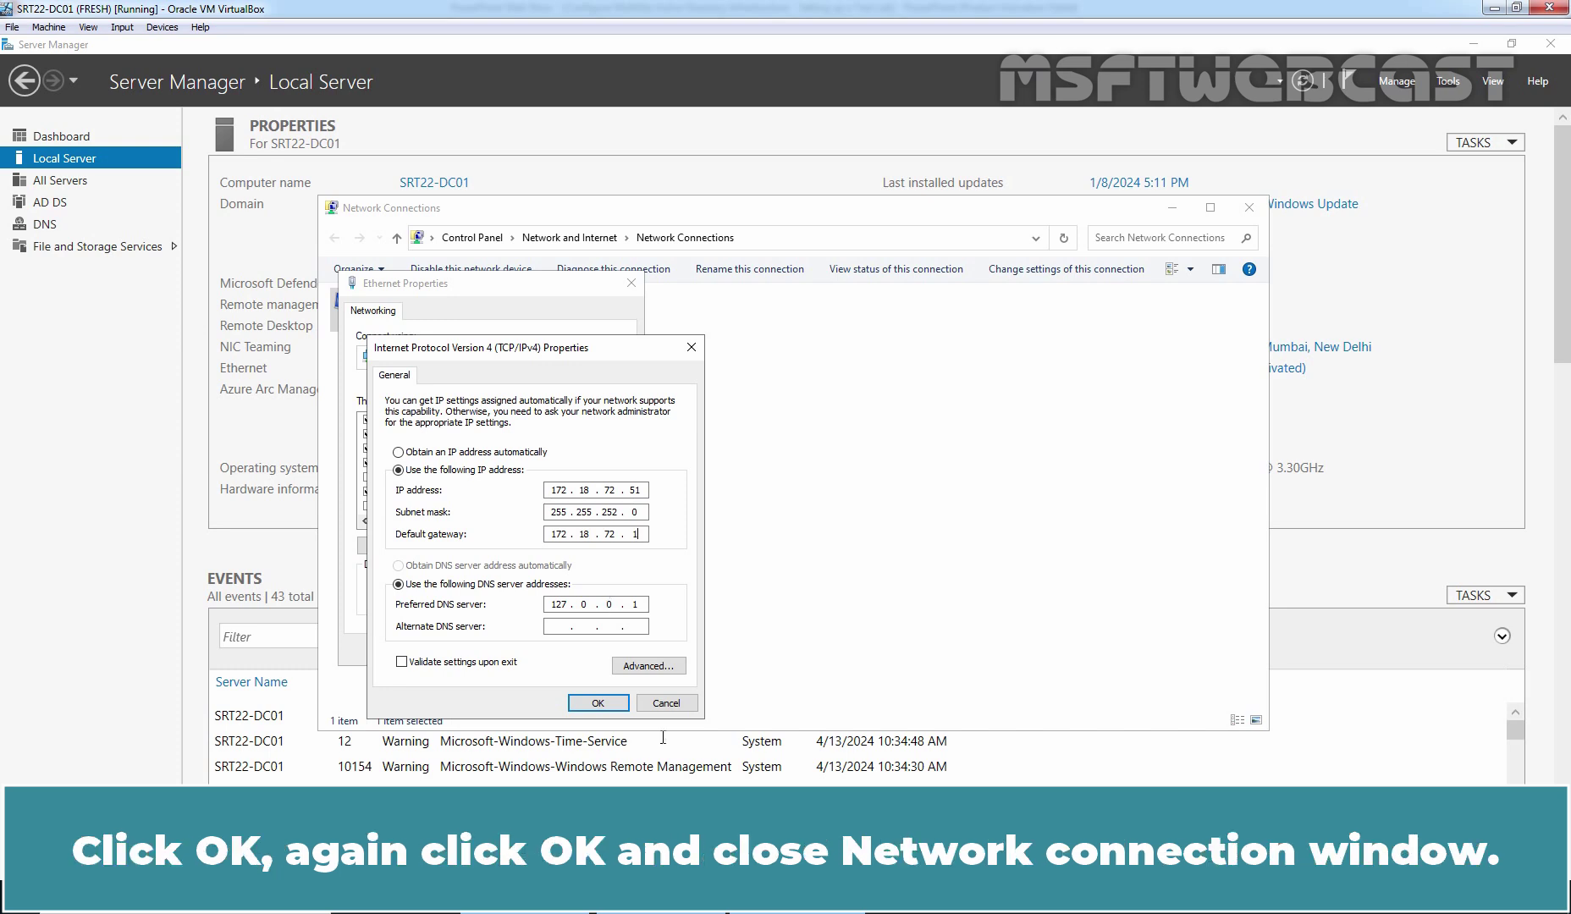
click(585, 705)
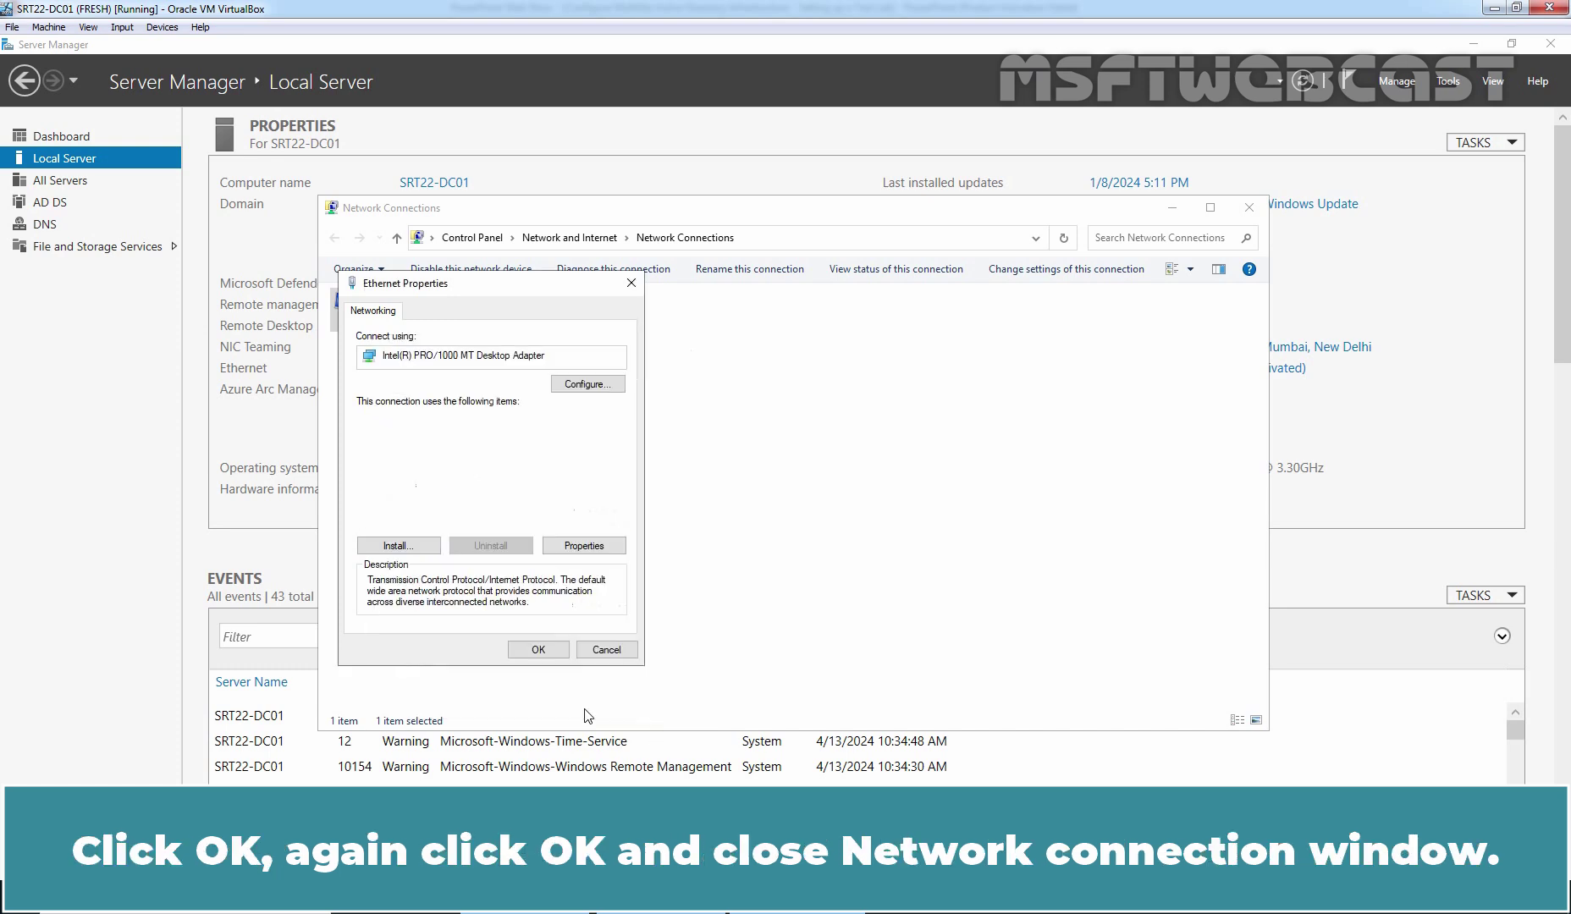
click(538, 649)
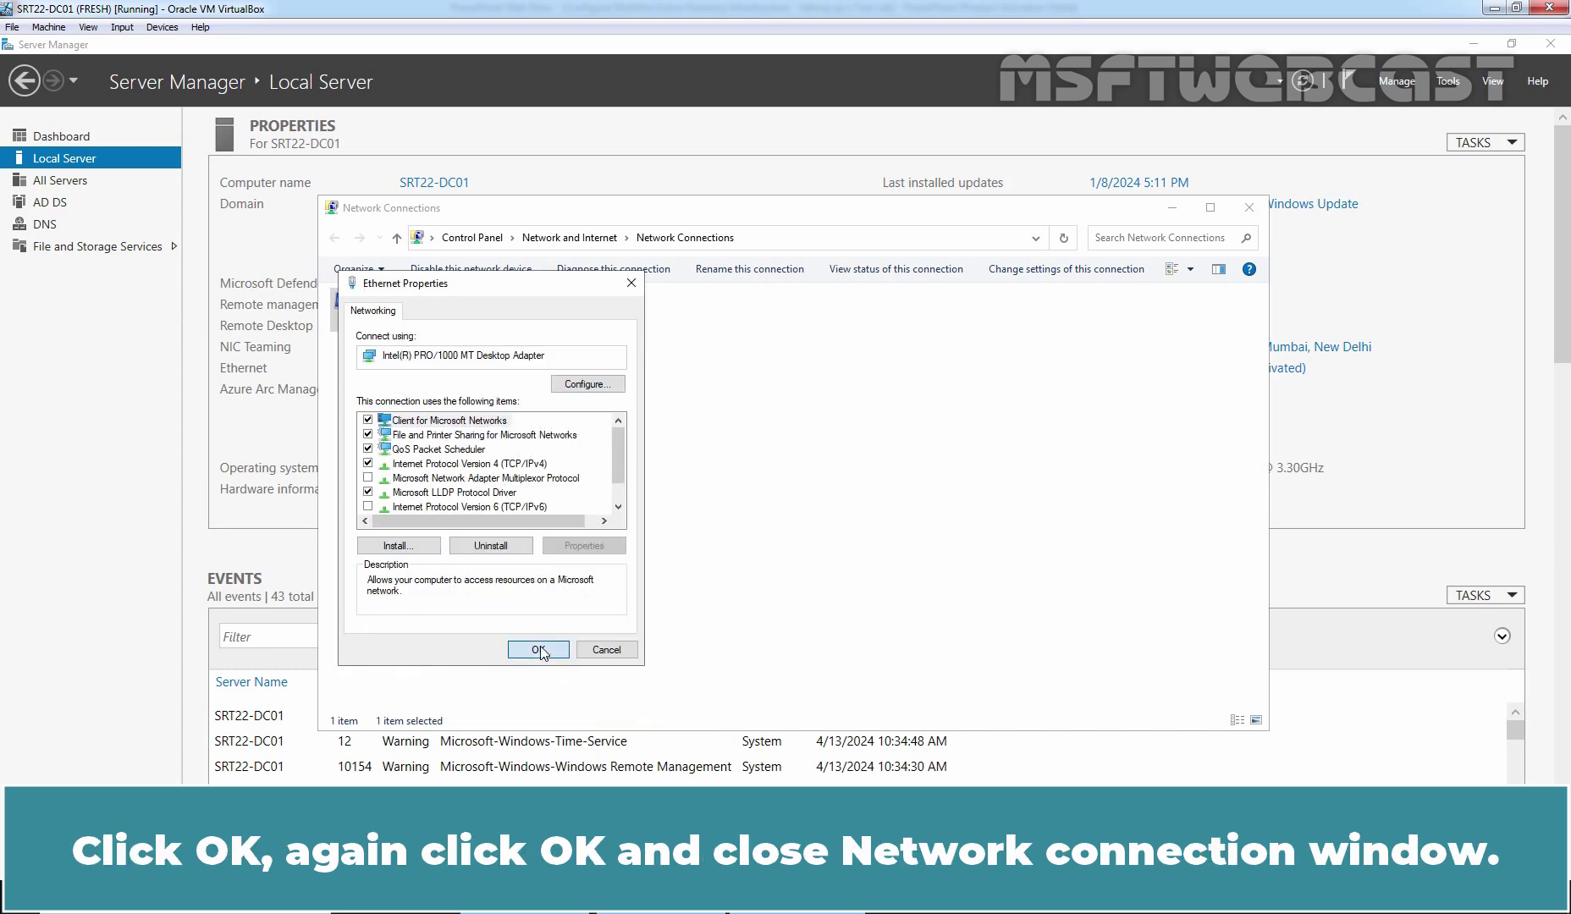
click(1249, 208)
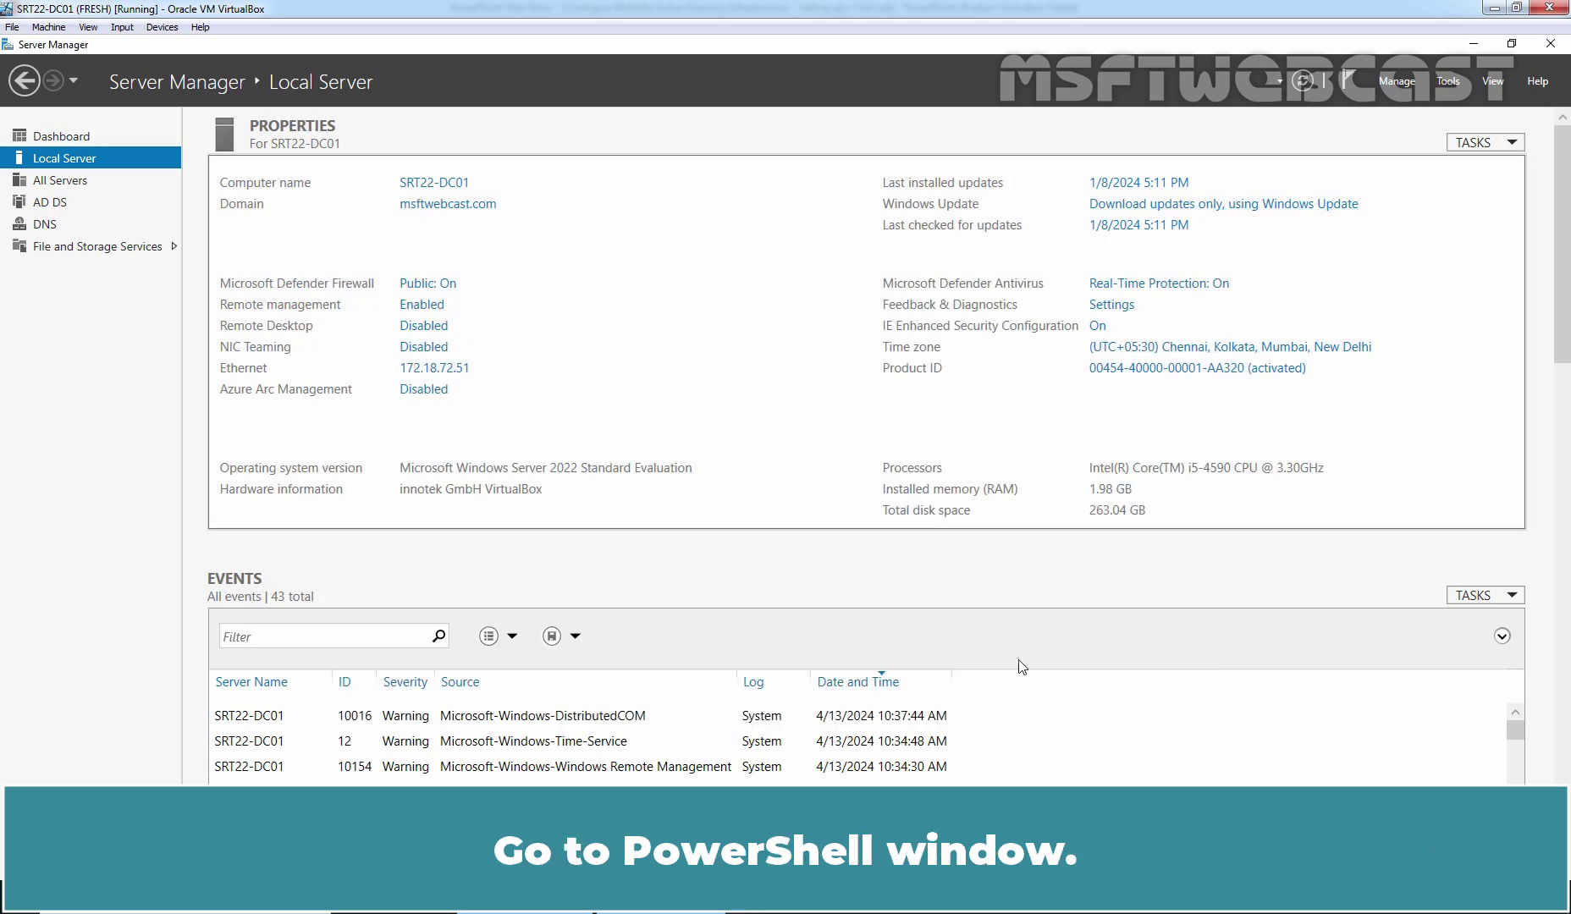
- Switch to the PowerShell window on SRT22-DC01, clear the screen and ping the router at 172.18.72.1
key(alt+Tab)
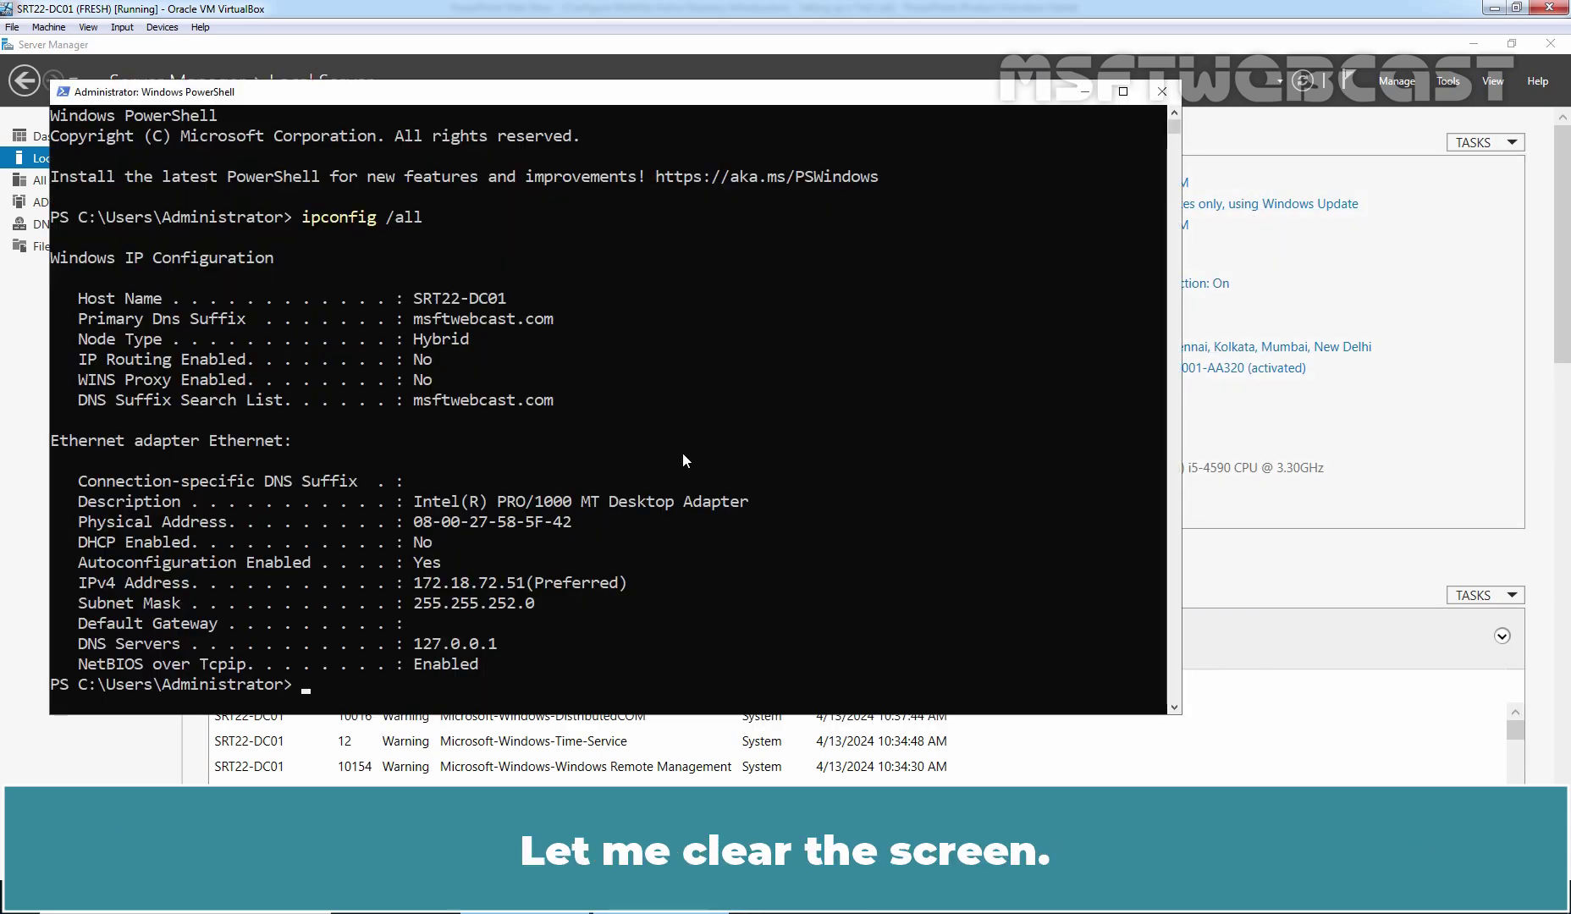
text(cls)
key(Return)
text(p)
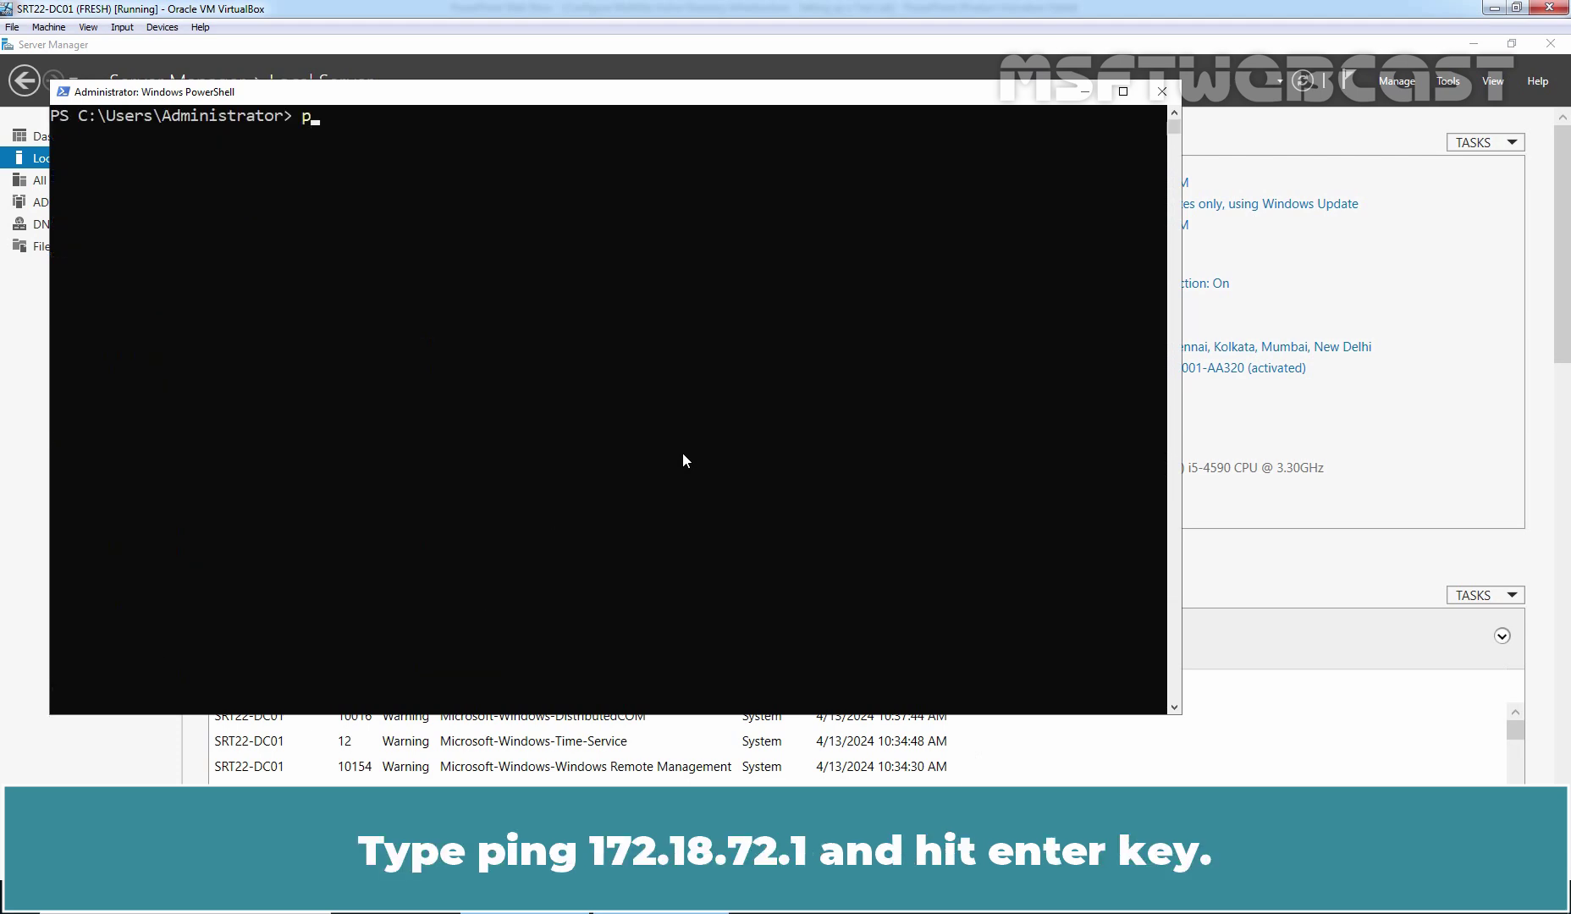
text(ing 172.18.72.1)
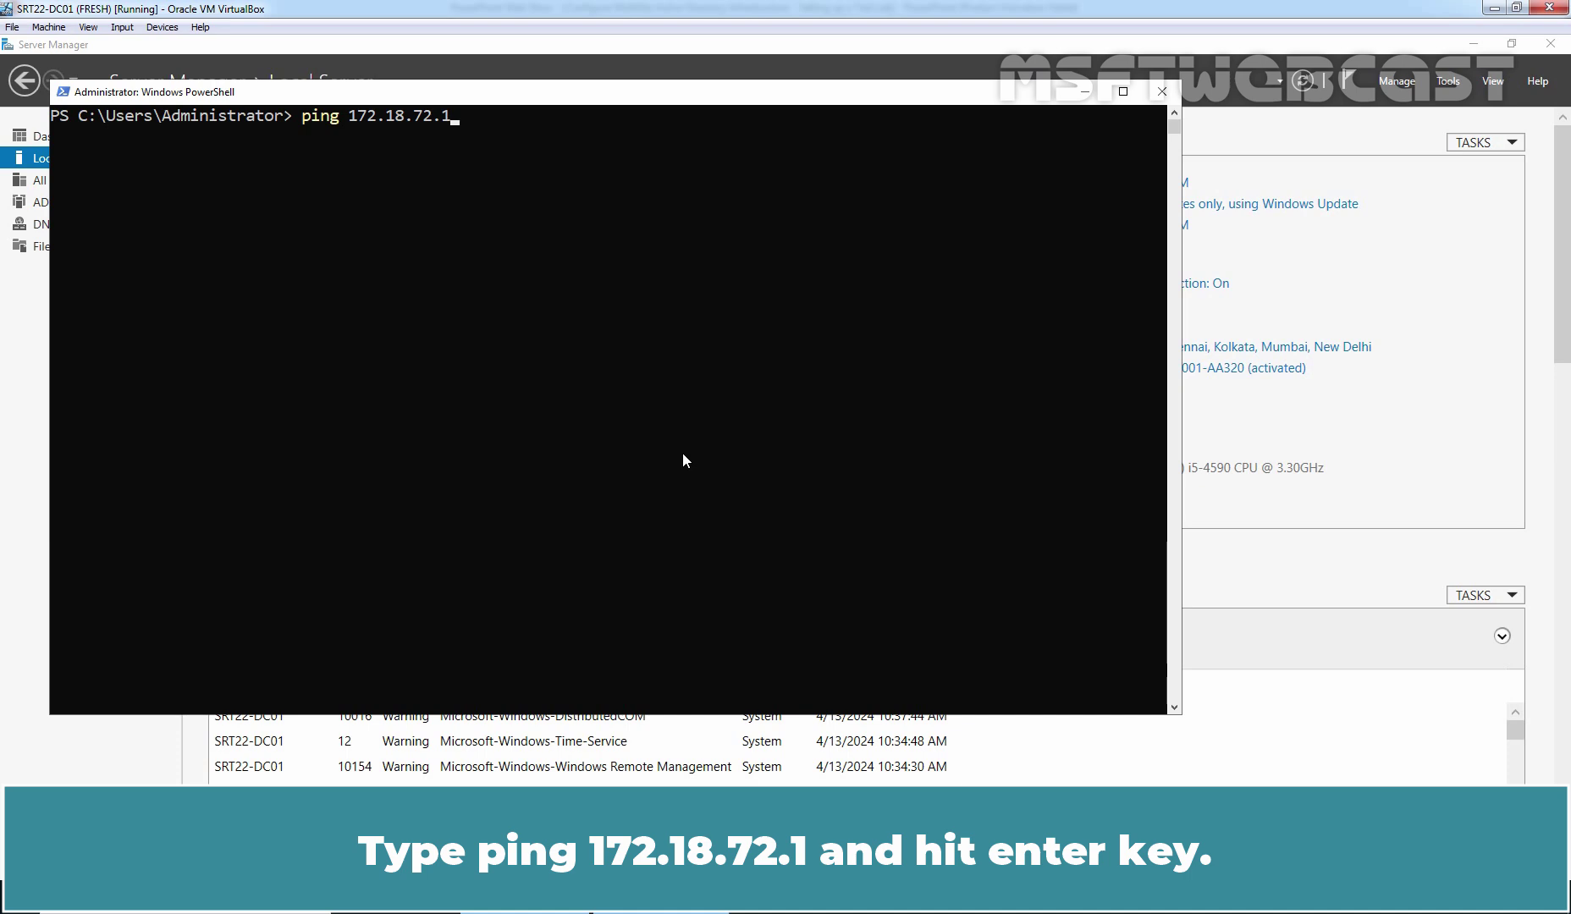
key(Return)
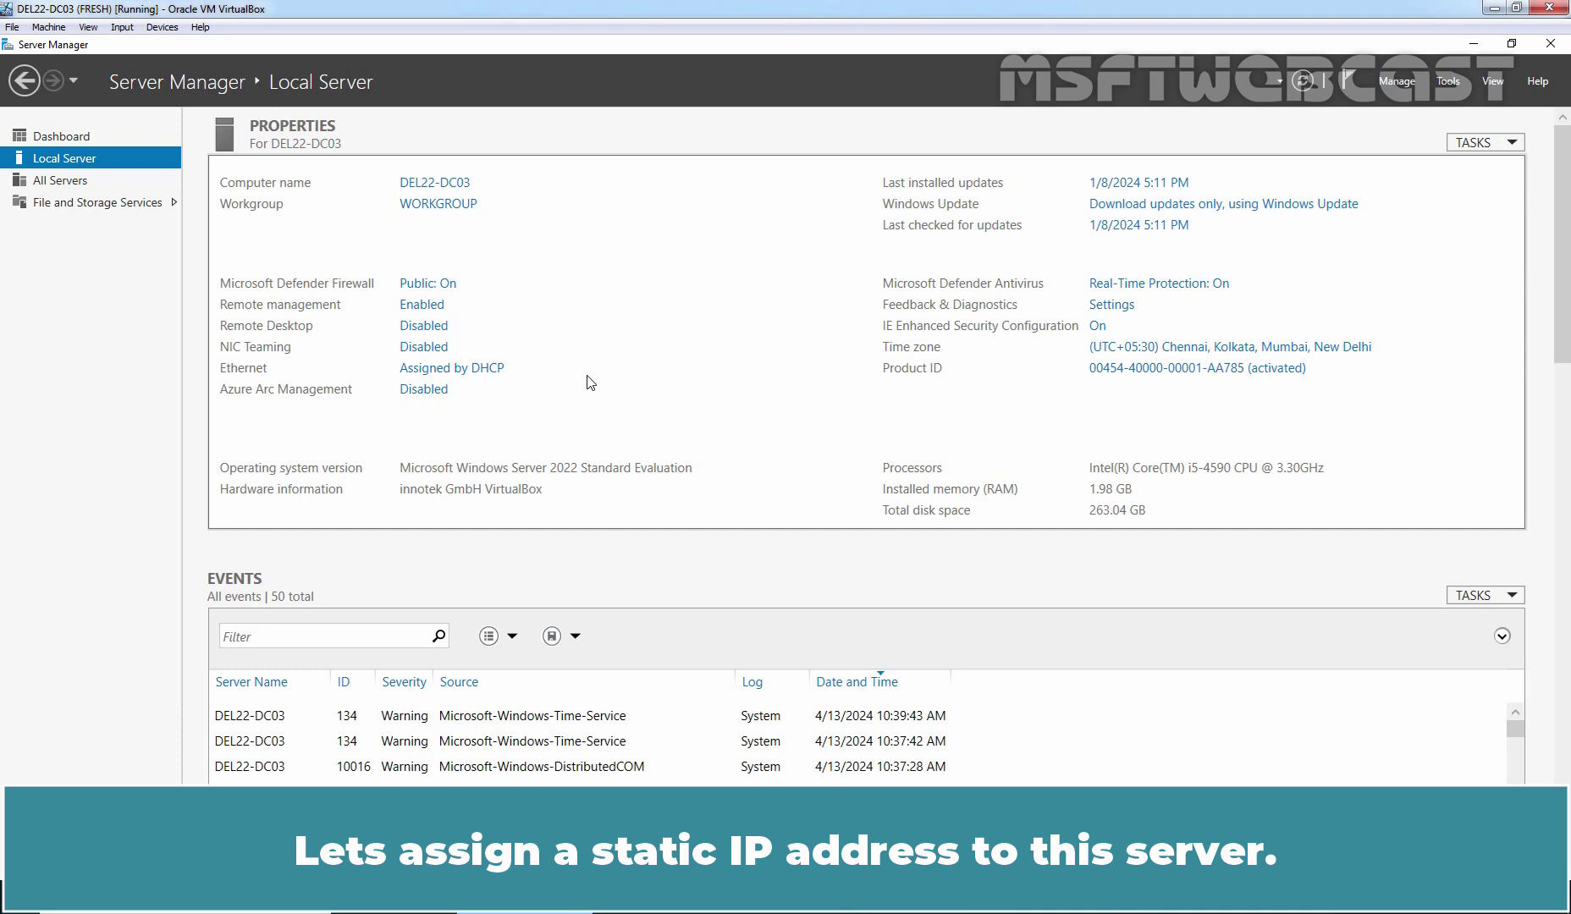
- Open the IPv4 properties of DEL22-DC03's Ethernet adapter and choose to use a manually specified IP address
click(444, 369)
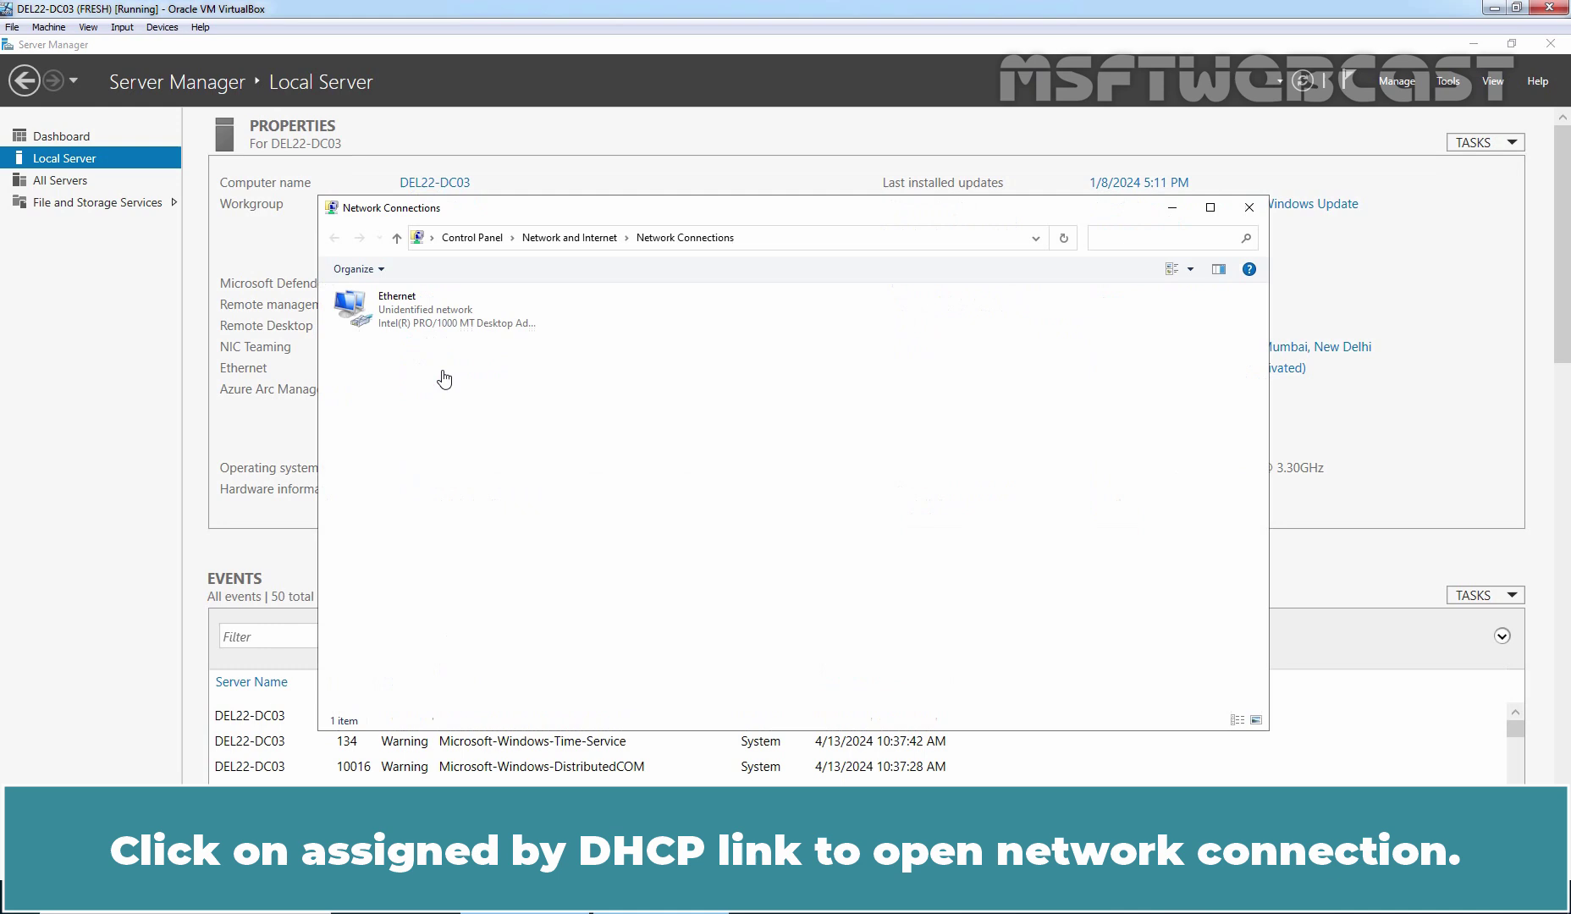
right_click(410, 305)
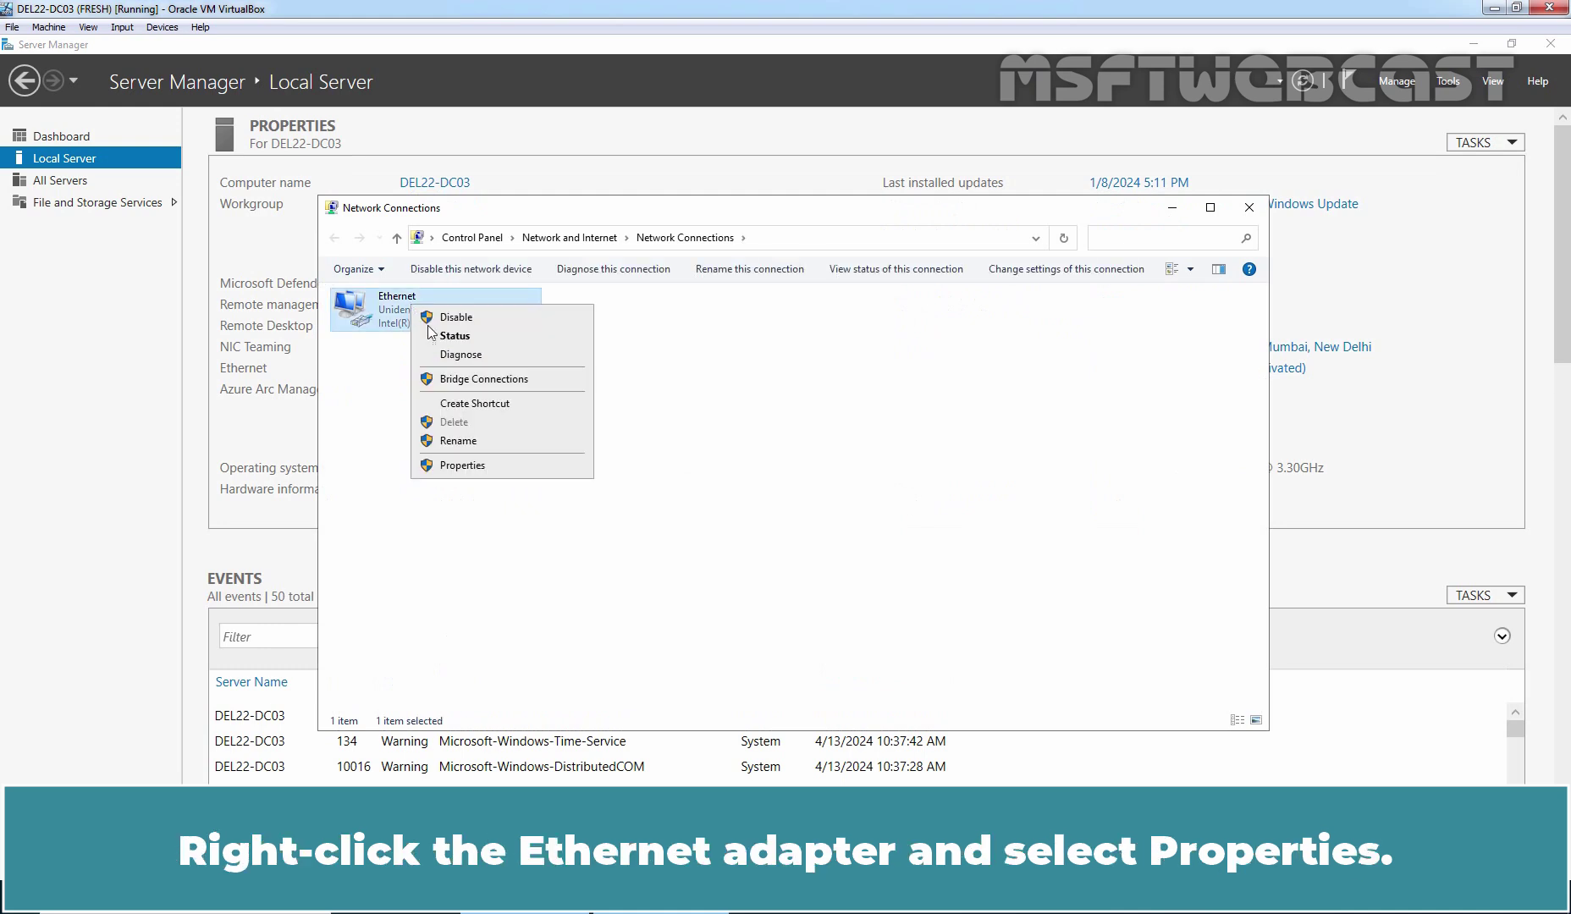
click(464, 466)
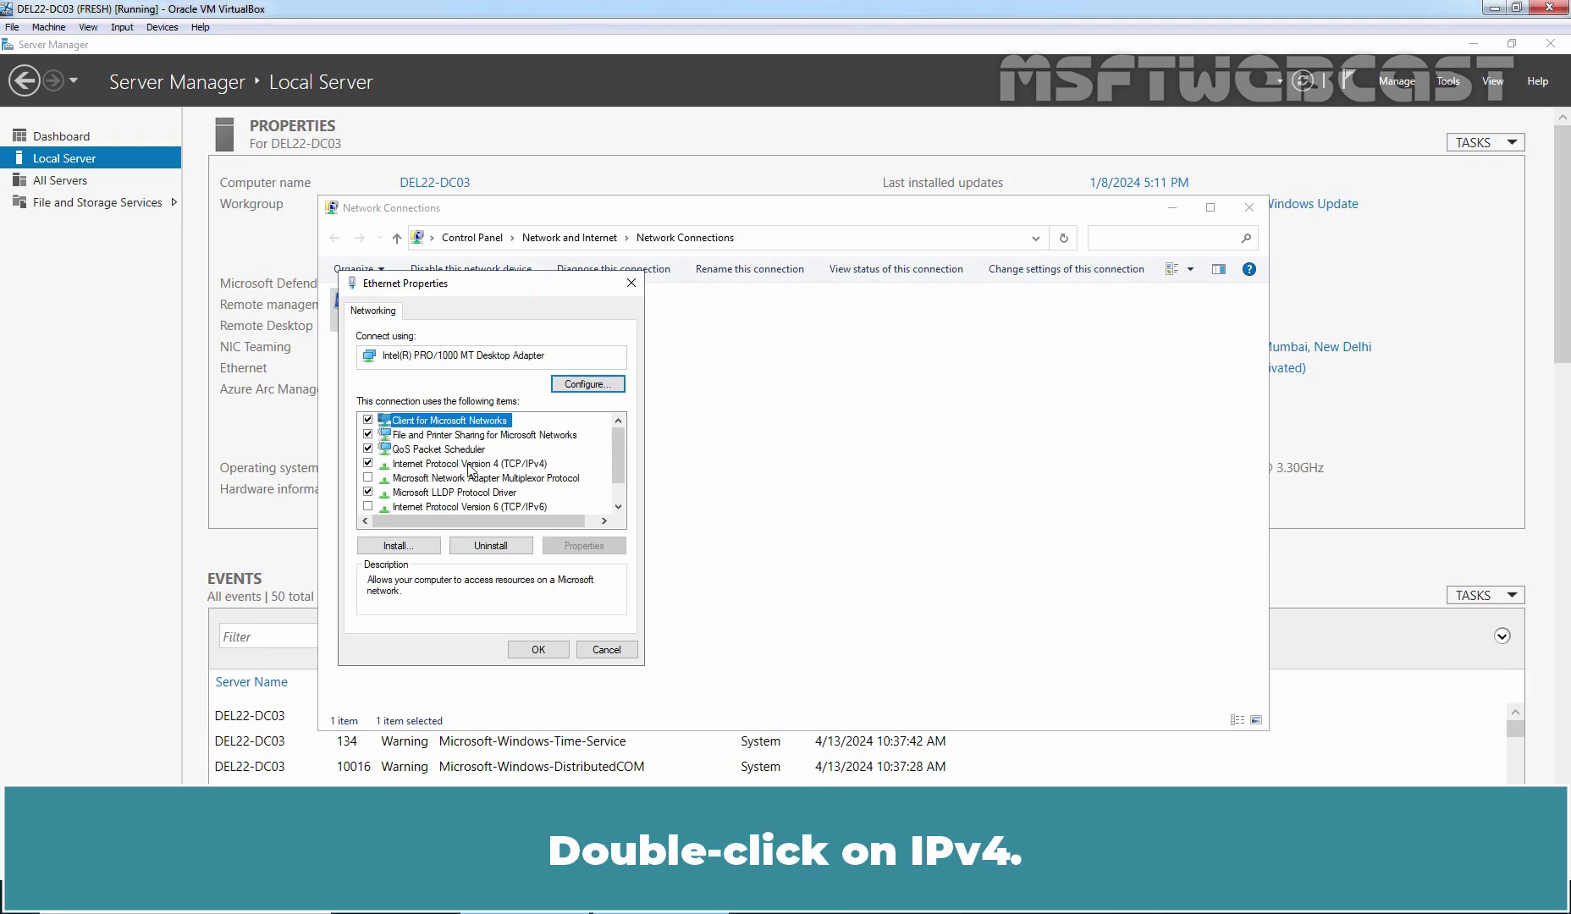
double_click(468, 463)
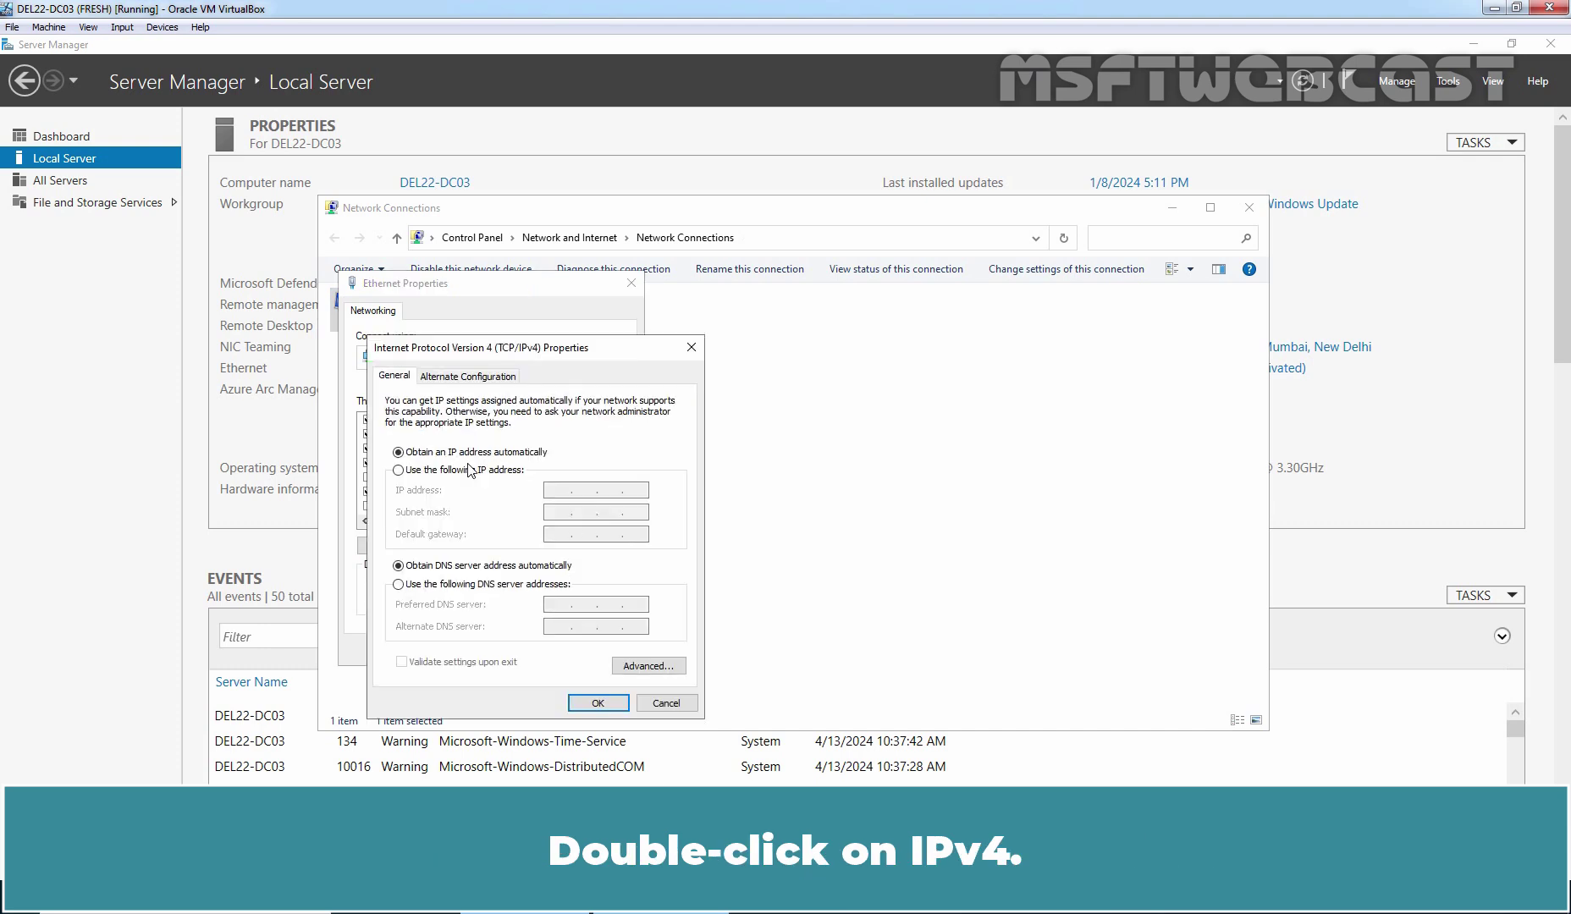
click(446, 476)
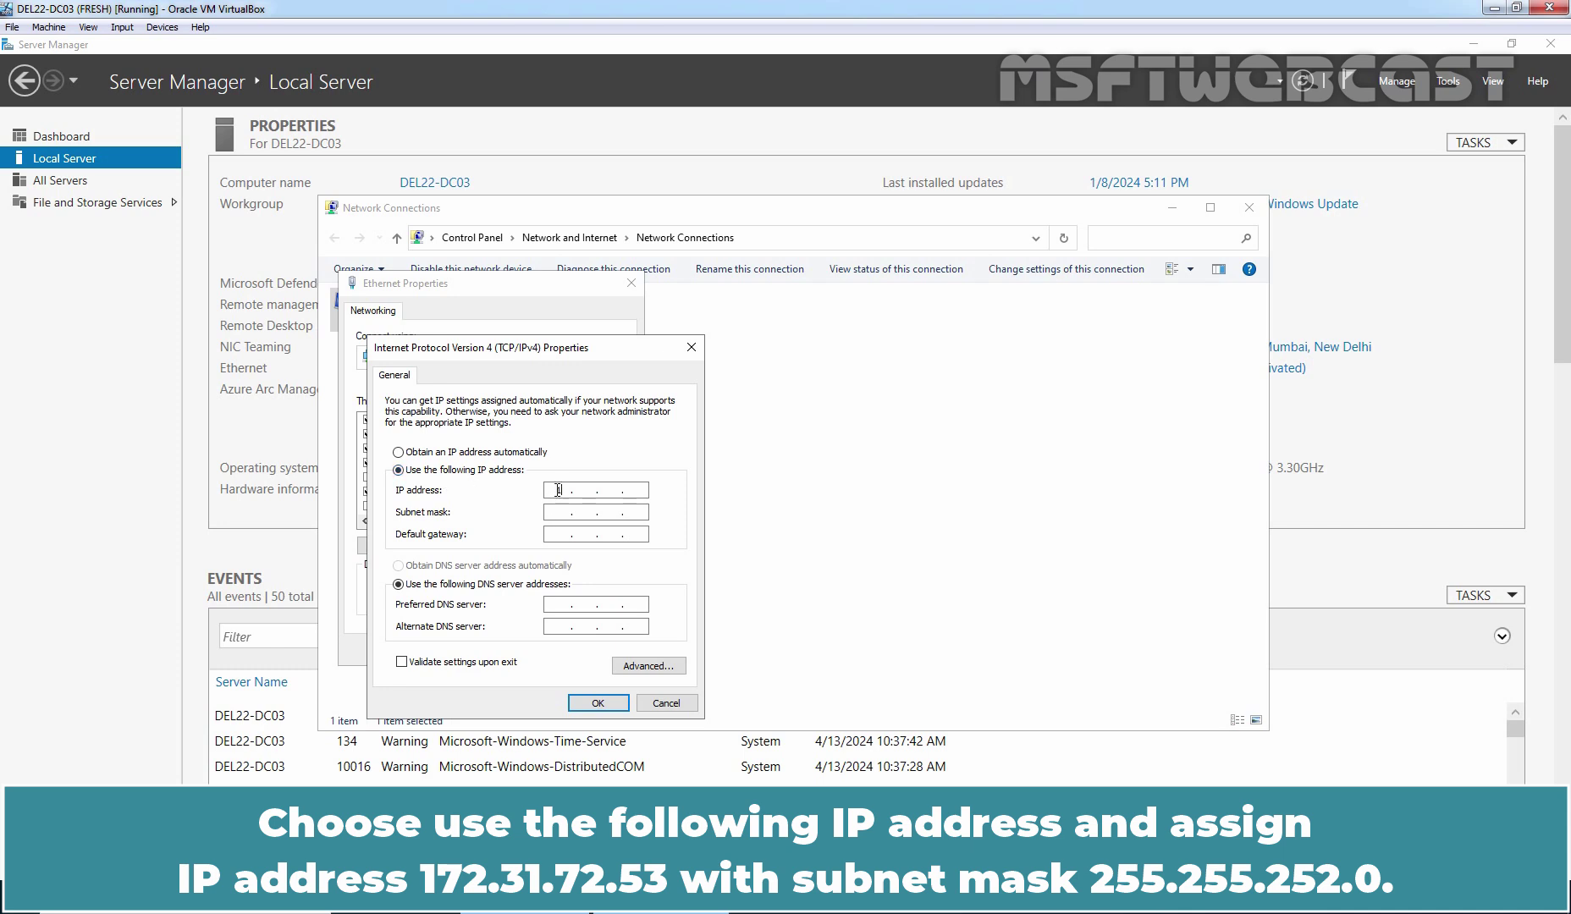
- Set the IP address to 172.31.72.53, the subnet mask to 255.255.252.0 and the default gateway to 172.31.72.1
click(558, 489)
text(172.31.72.53)
key(Tab)
text(255255252)
click(558, 534)
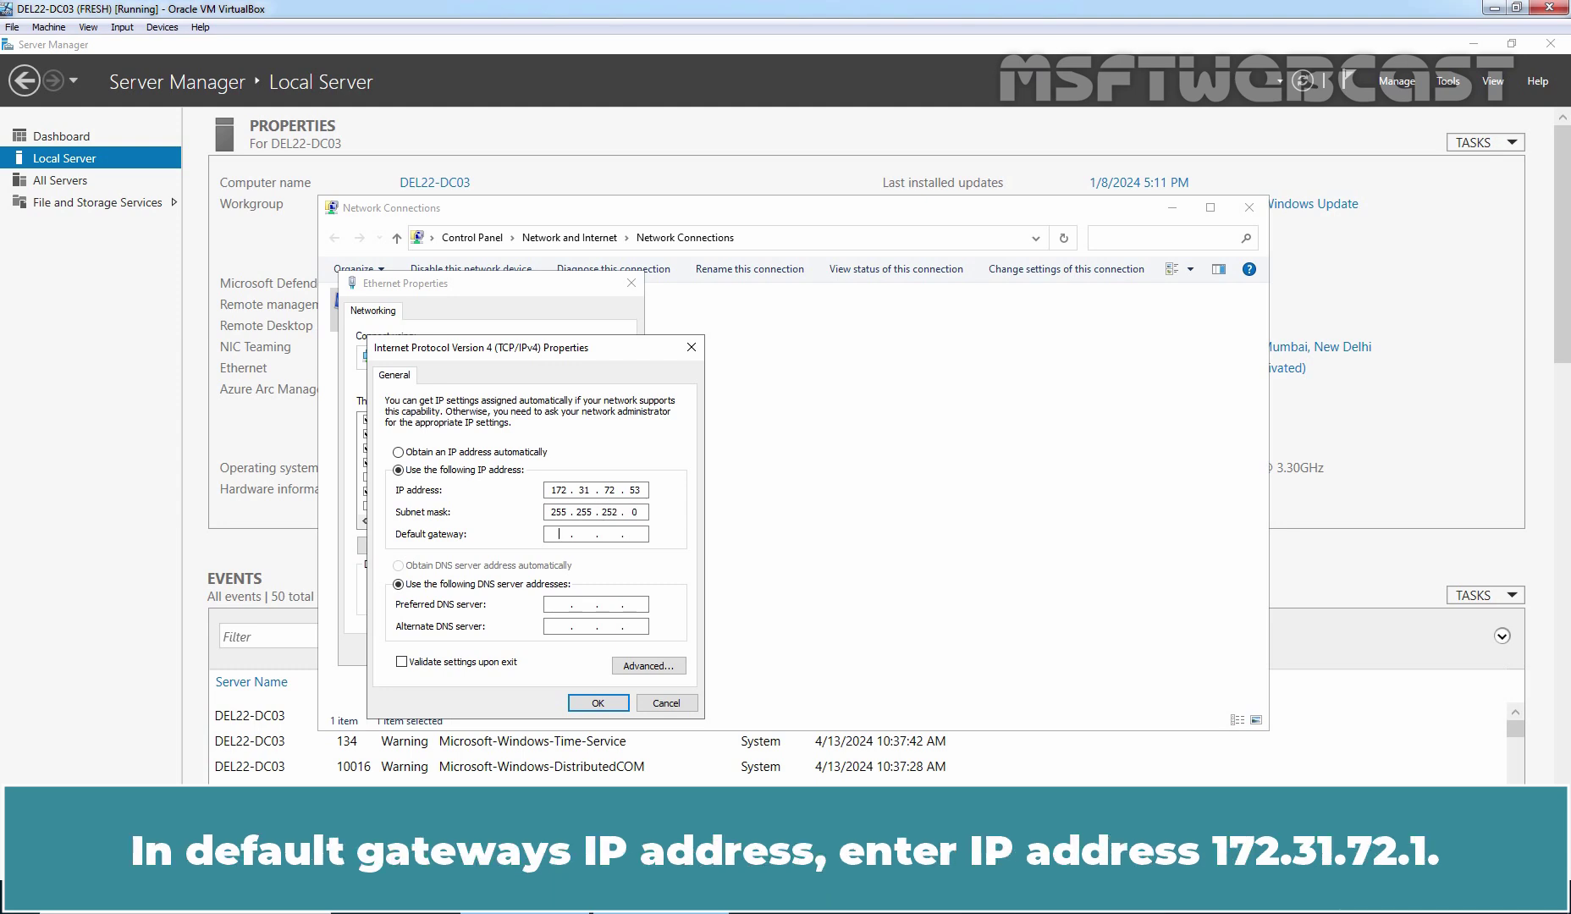
text(172 . 31 . 72 . 1)
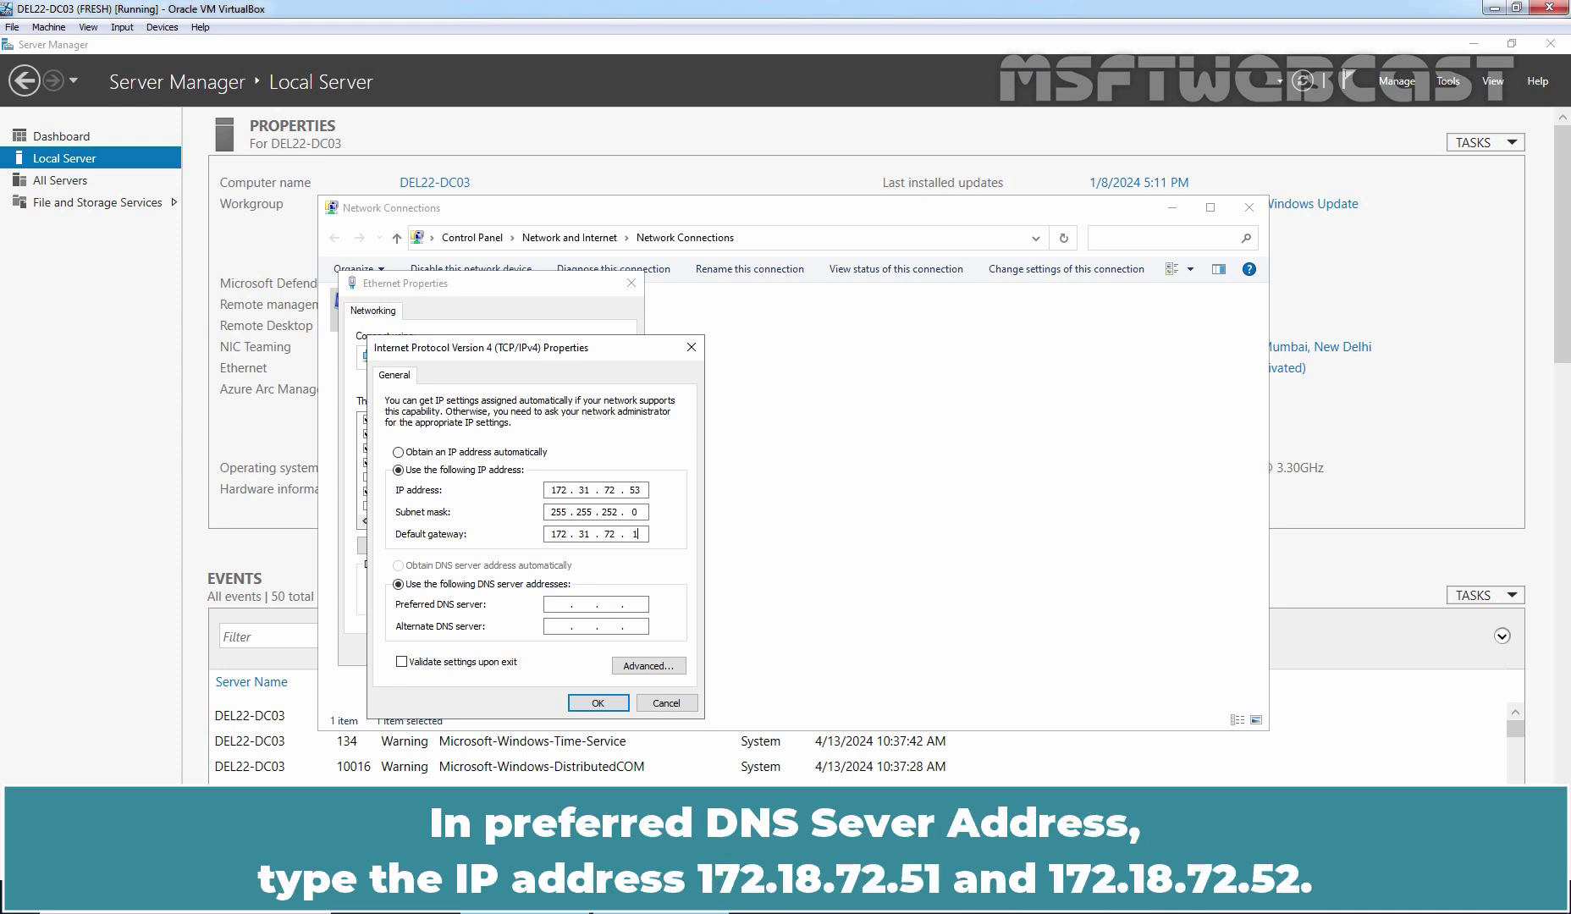
- Set the preferred DNS server to 172.18.72.51 and the alternate to 172.18.72.52, and apply the adapter settings
click(551, 604)
text(172)
text(18.72)
text(.51)
text(17218.7)
text(2.52)
click(600, 703)
click(538, 649)
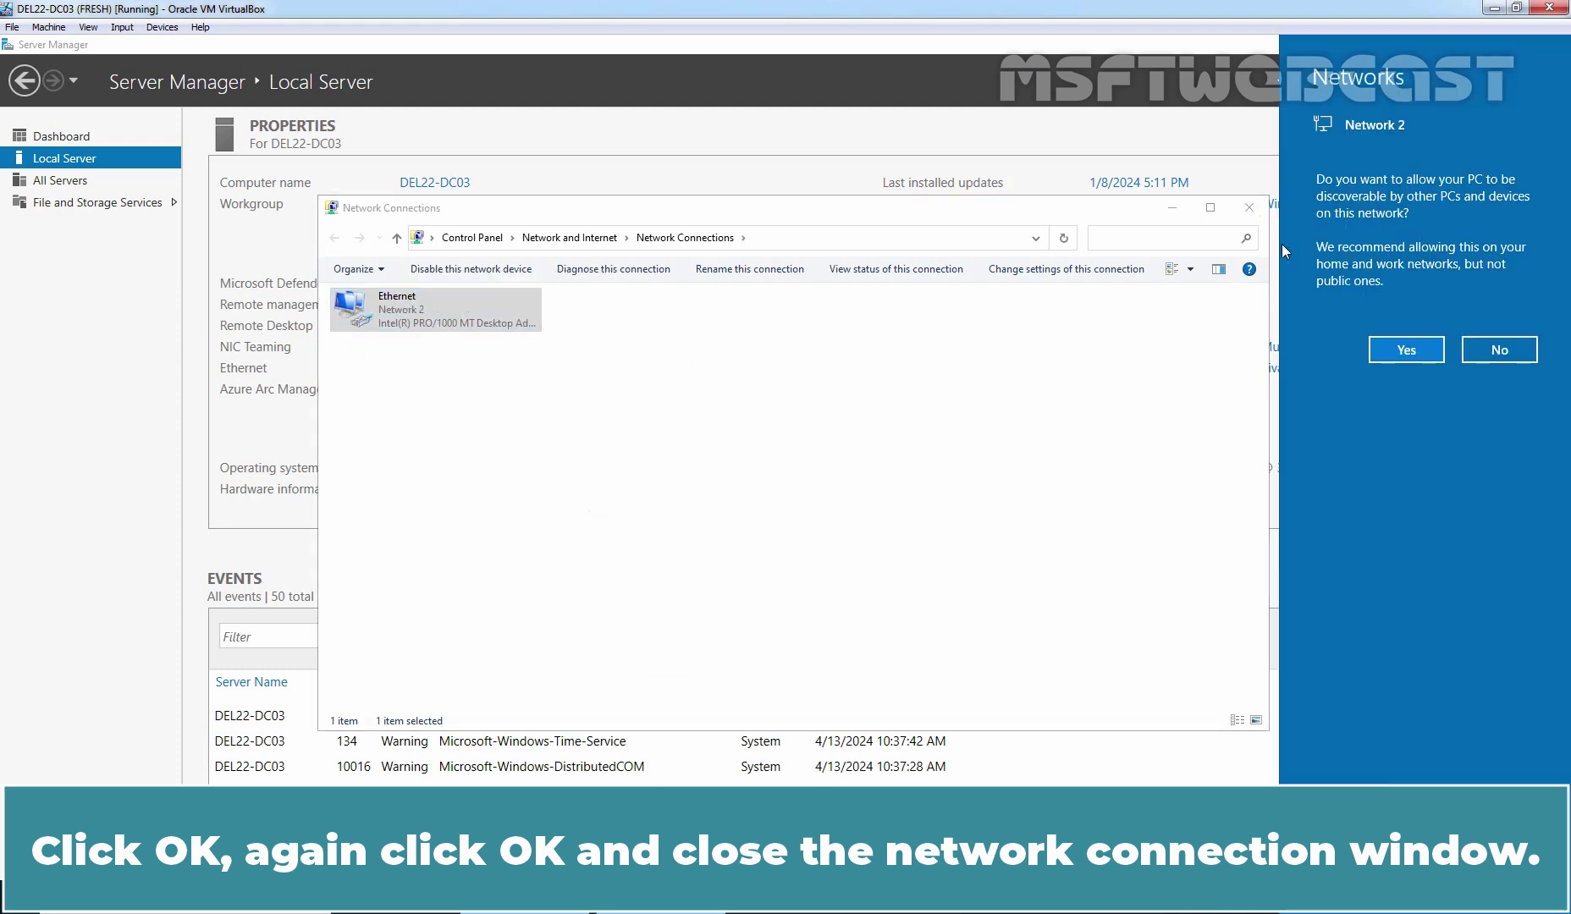
- Decline network discovery for Network 2, close Network Connections and refresh Server Manager
click(1497, 350)
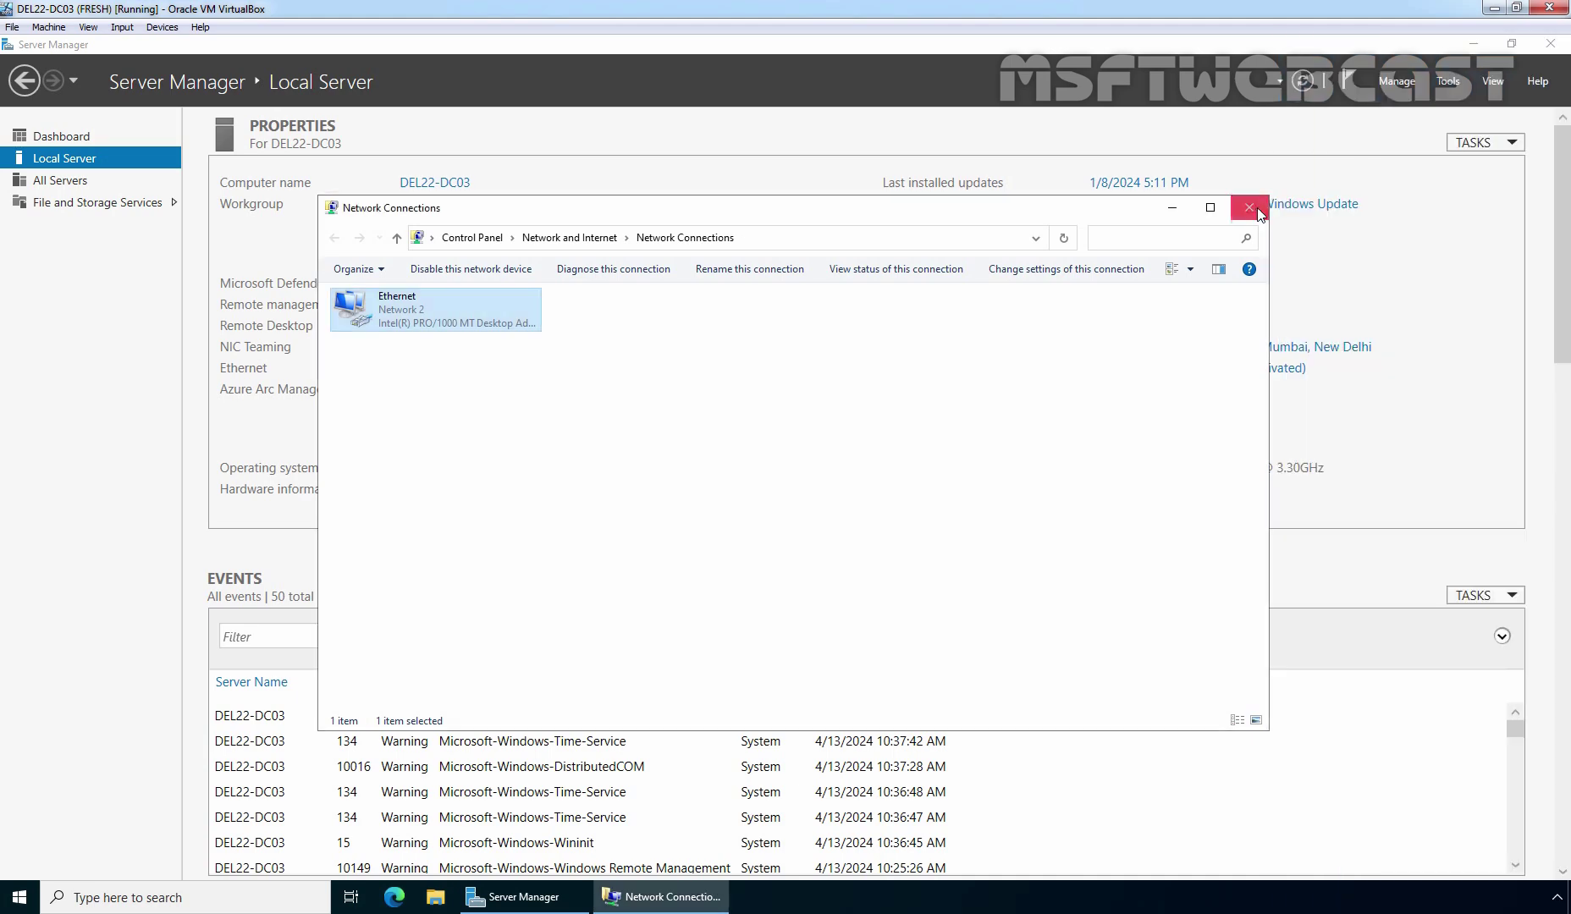
click(1250, 207)
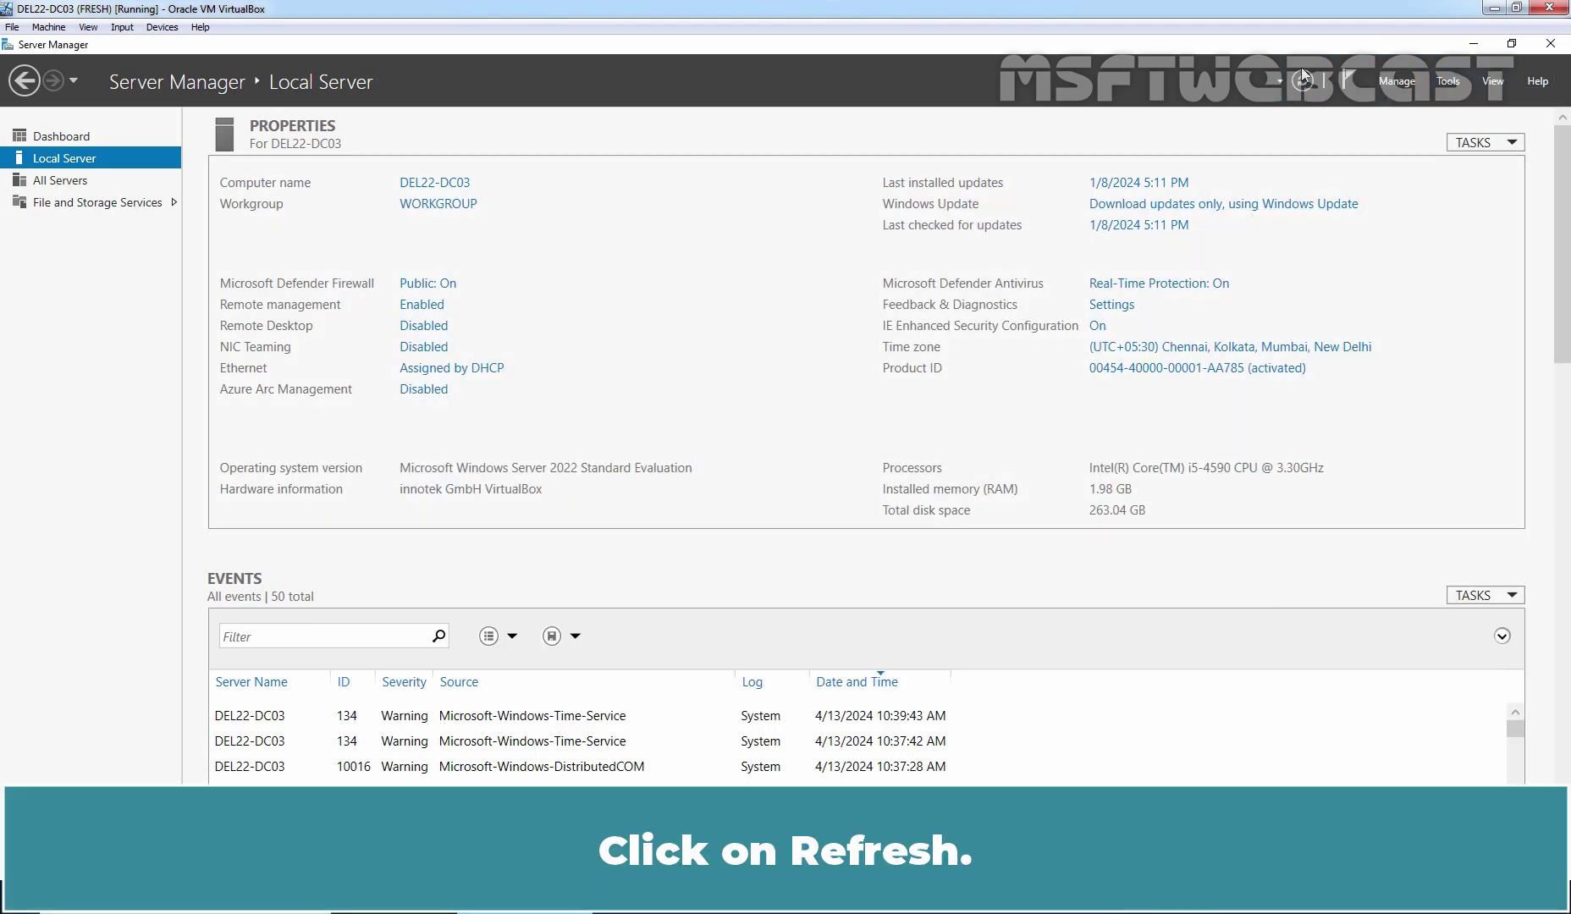
click(1303, 83)
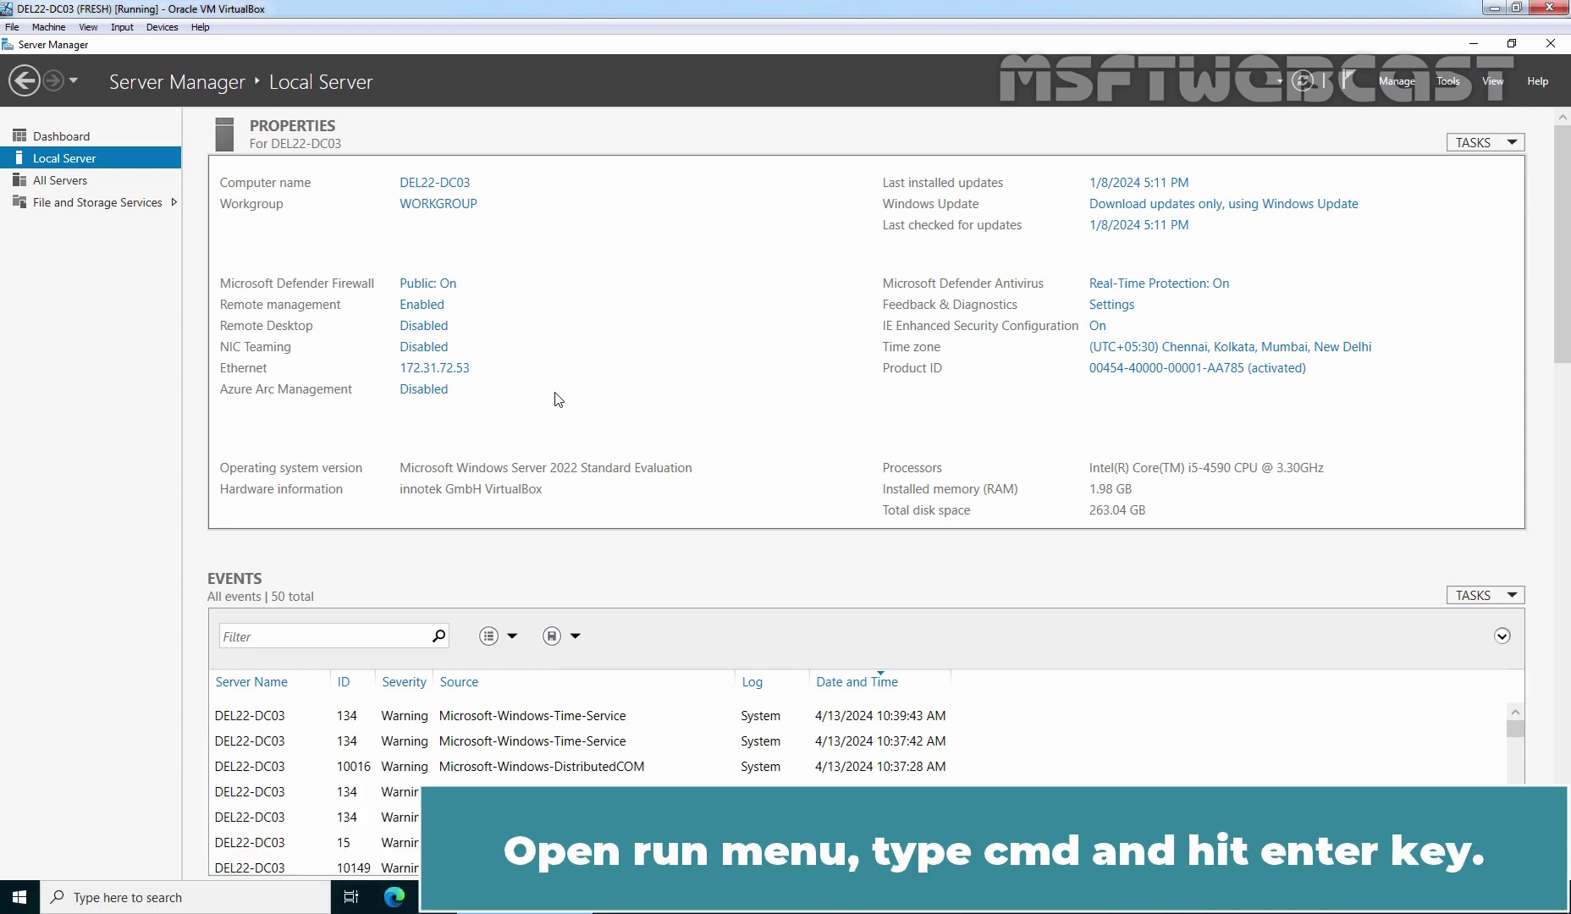
- Open a Command Prompt on DEL22-DC03 by running cmd and ping SRT22-DC01 at 172.18.72.51
key(super+r)
text(cmd)
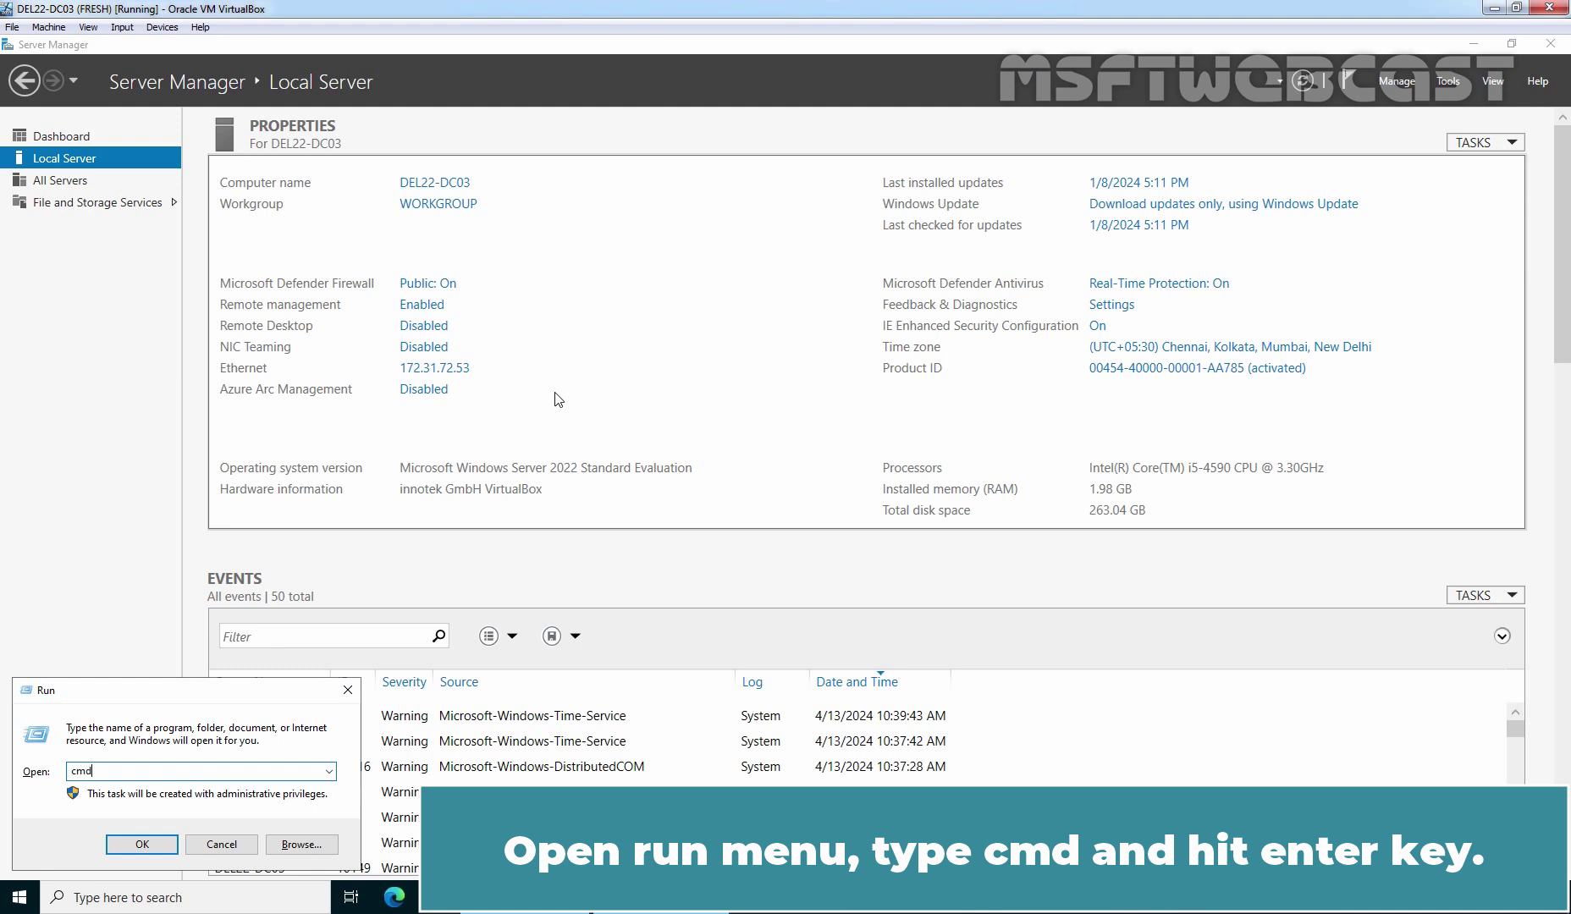
key(Return)
text(pi)
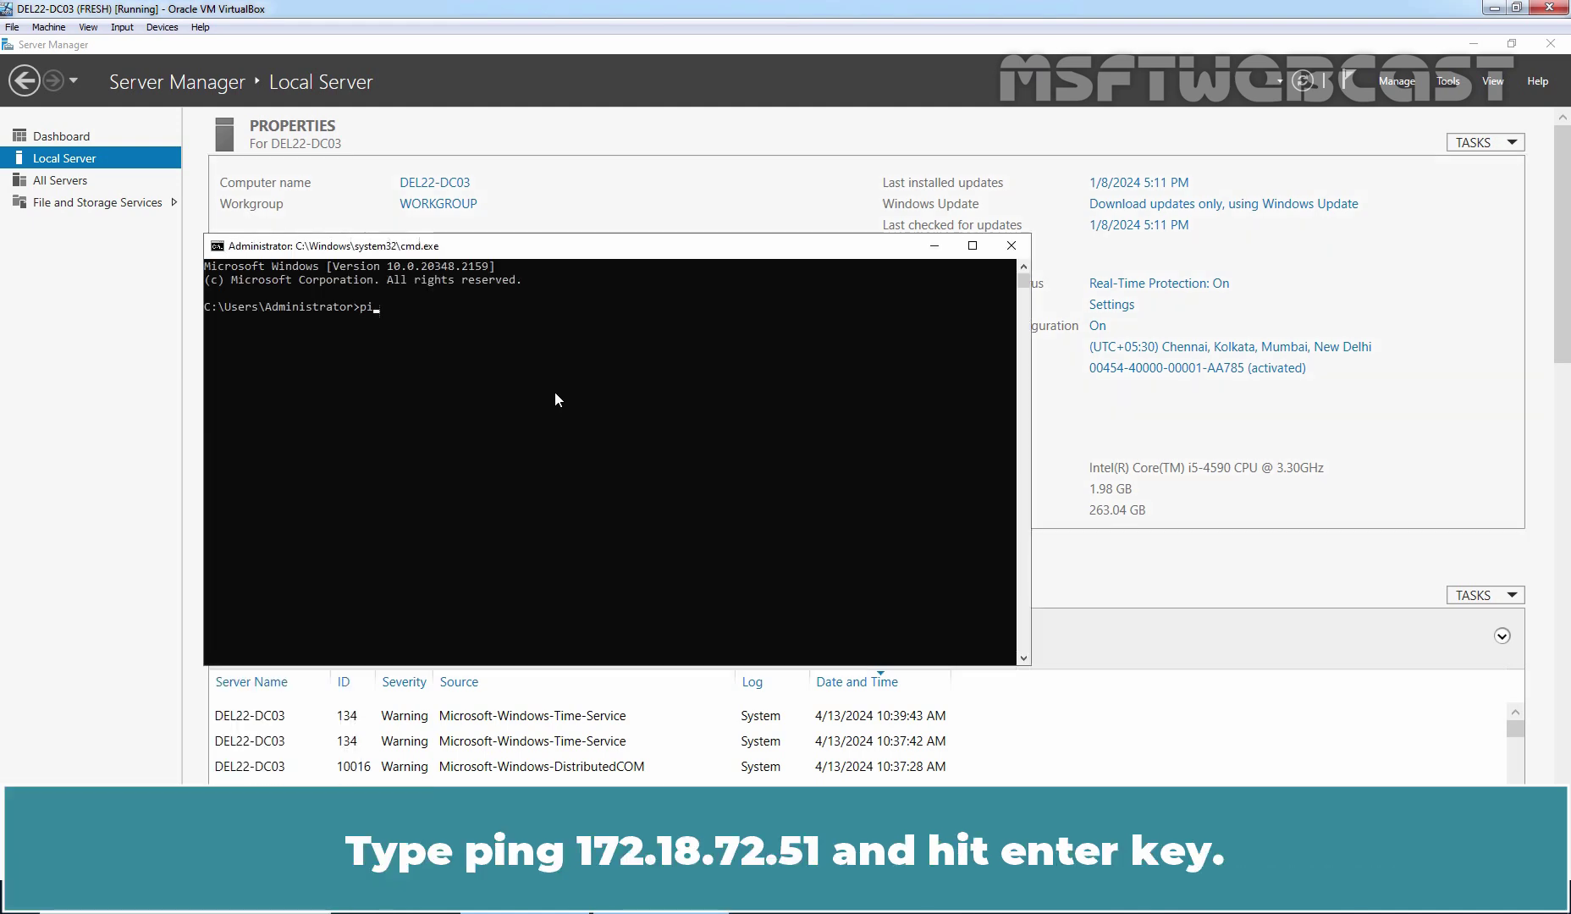
text(ng 172.18.72.51)
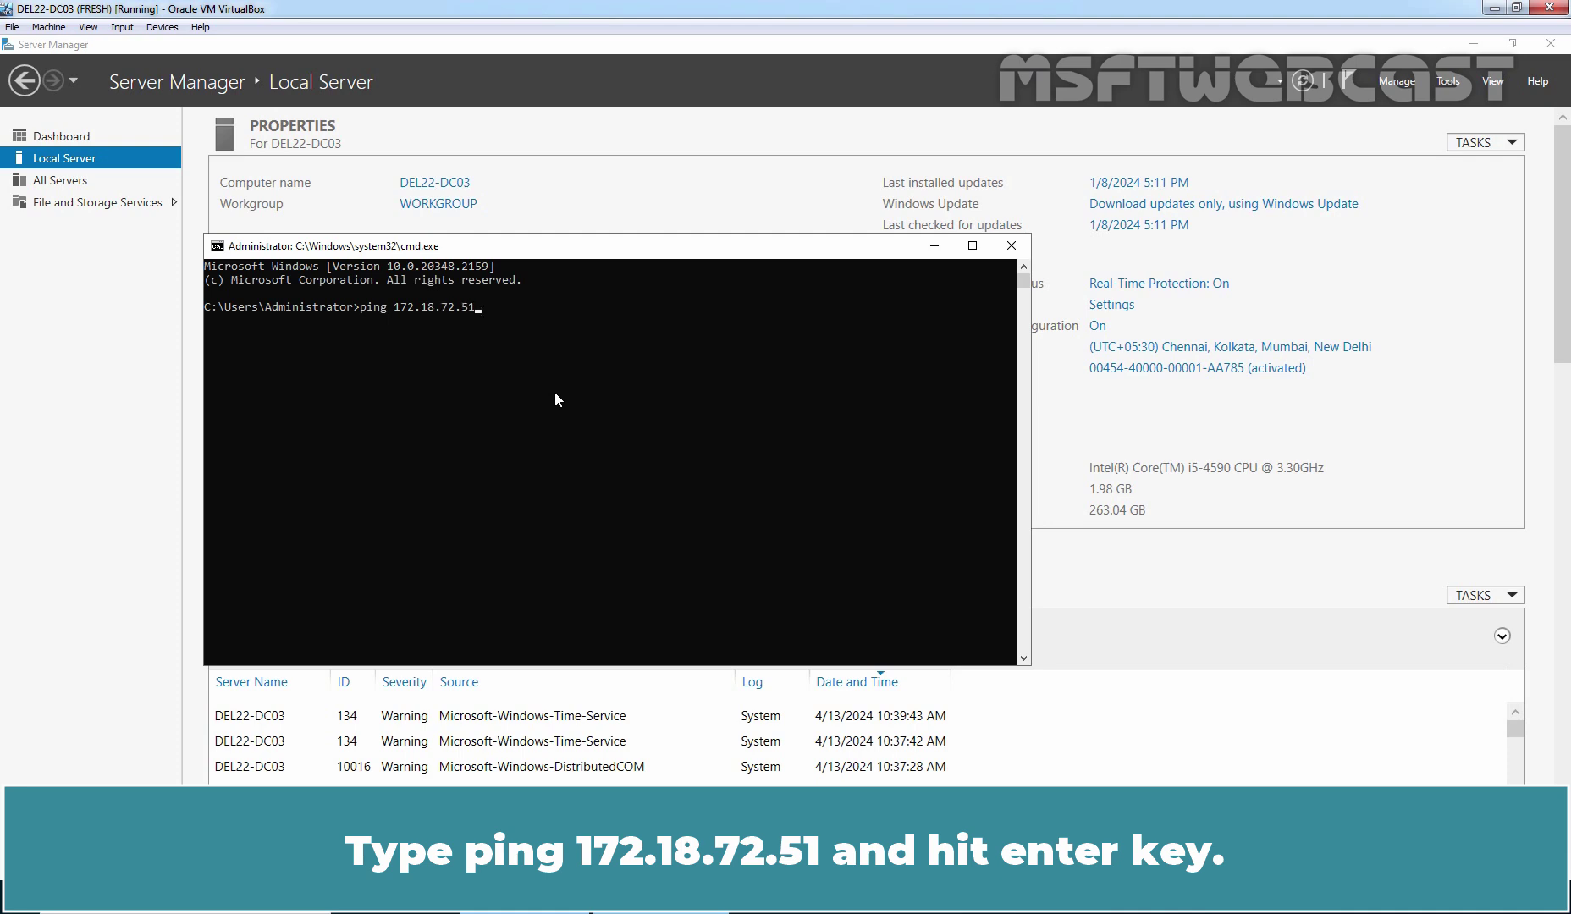
key(Return)
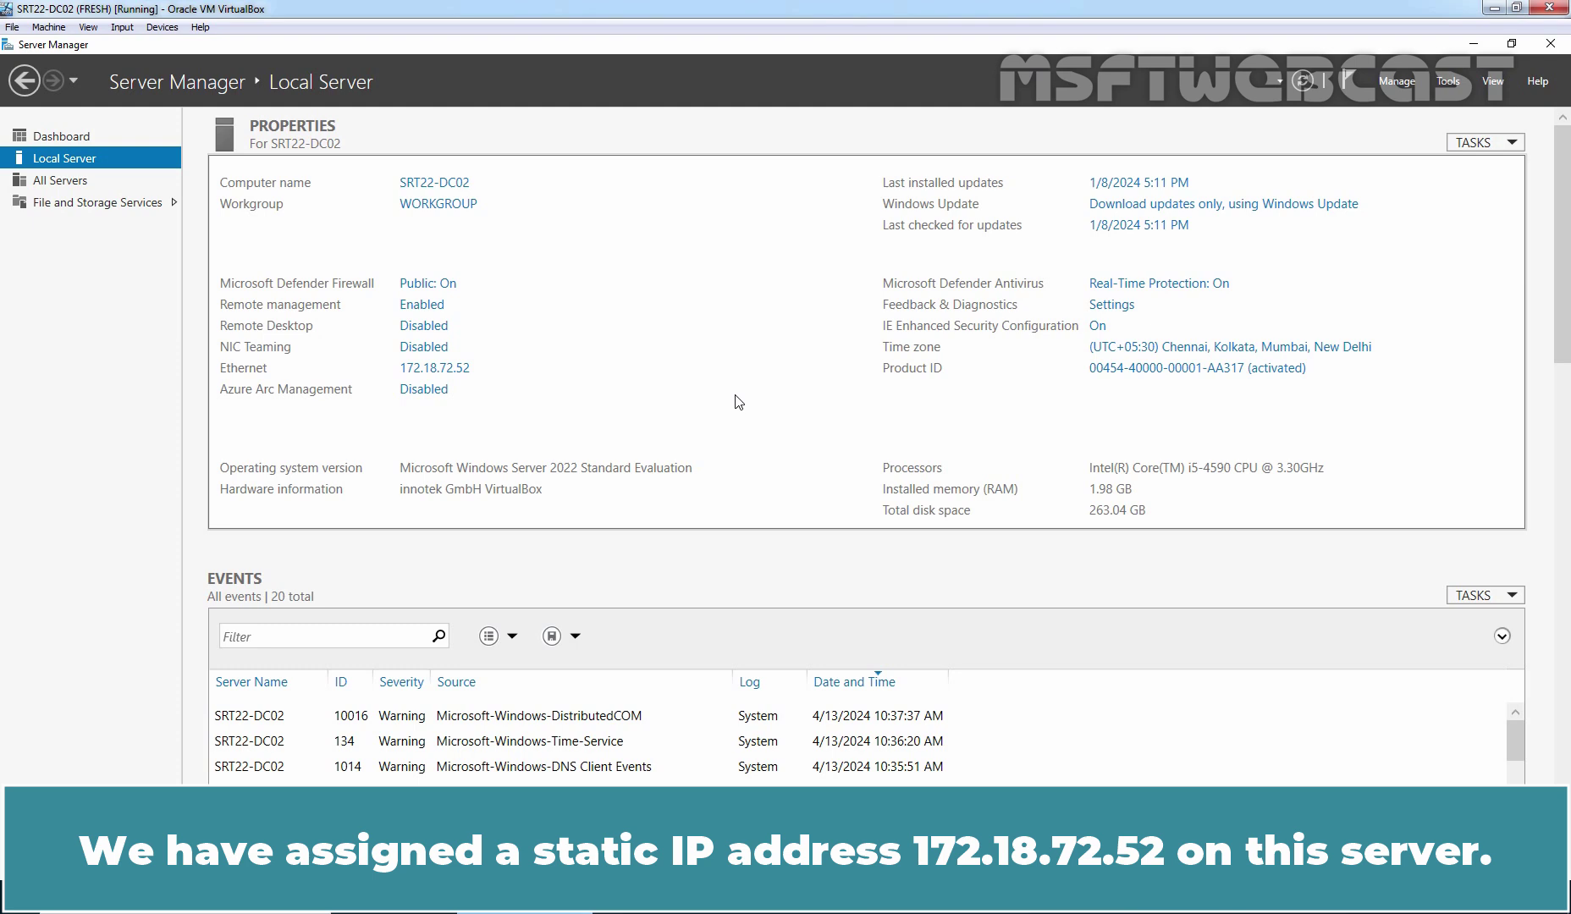
- Set the default gateway to 172.18.72.1 in the IPv4 properties of SRT22-DC02's Ethernet adapter and apply the settings
click(448, 369)
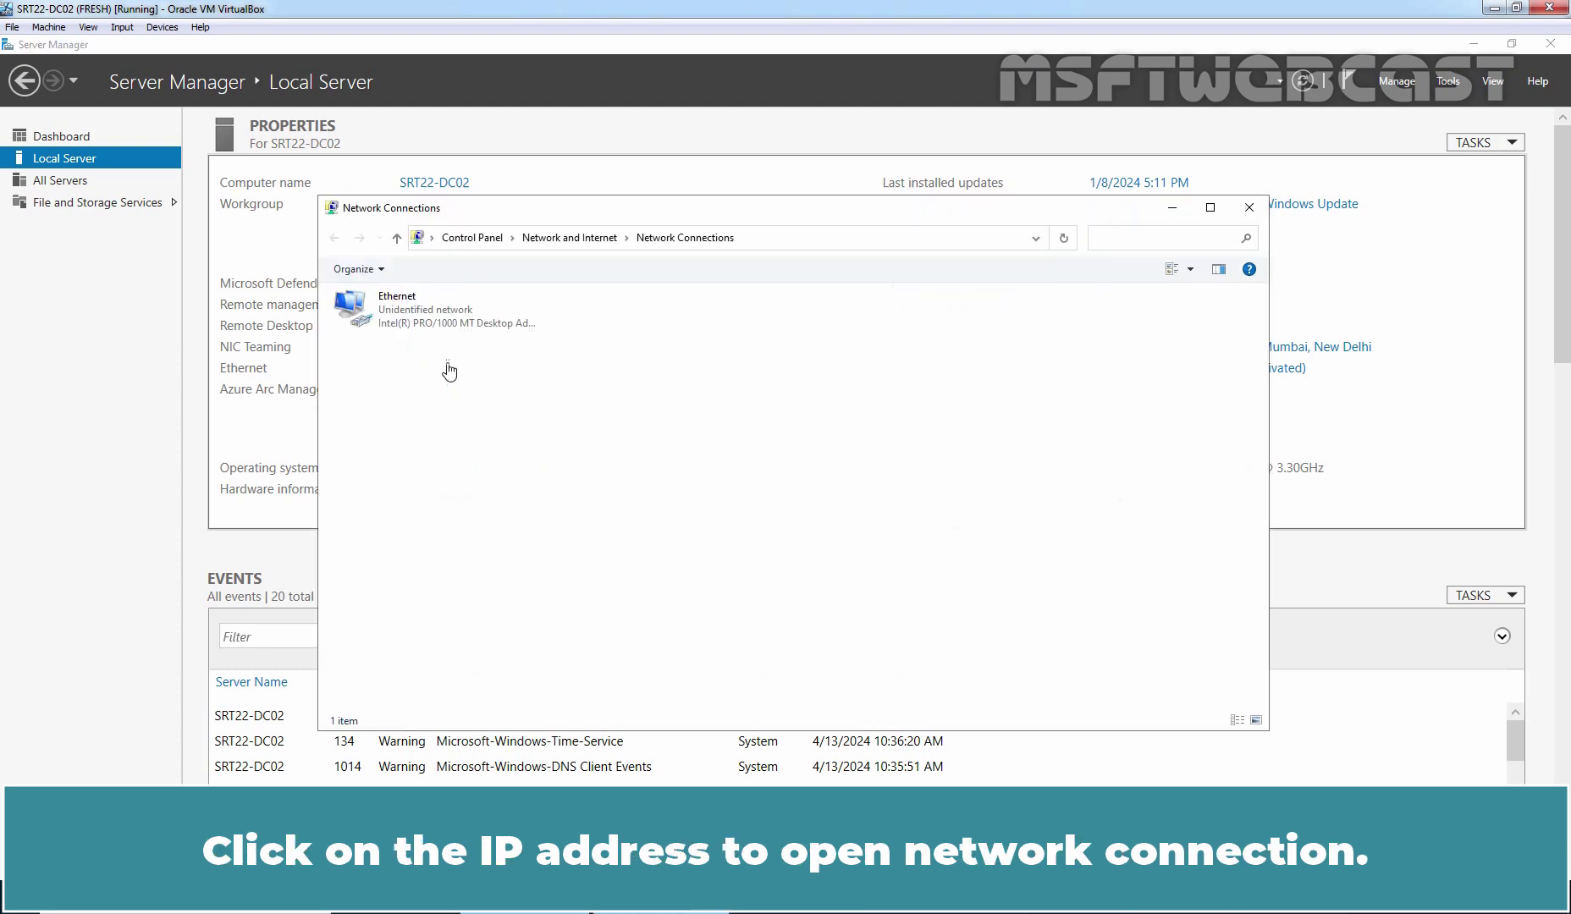
click(414, 308)
right_click(414, 308)
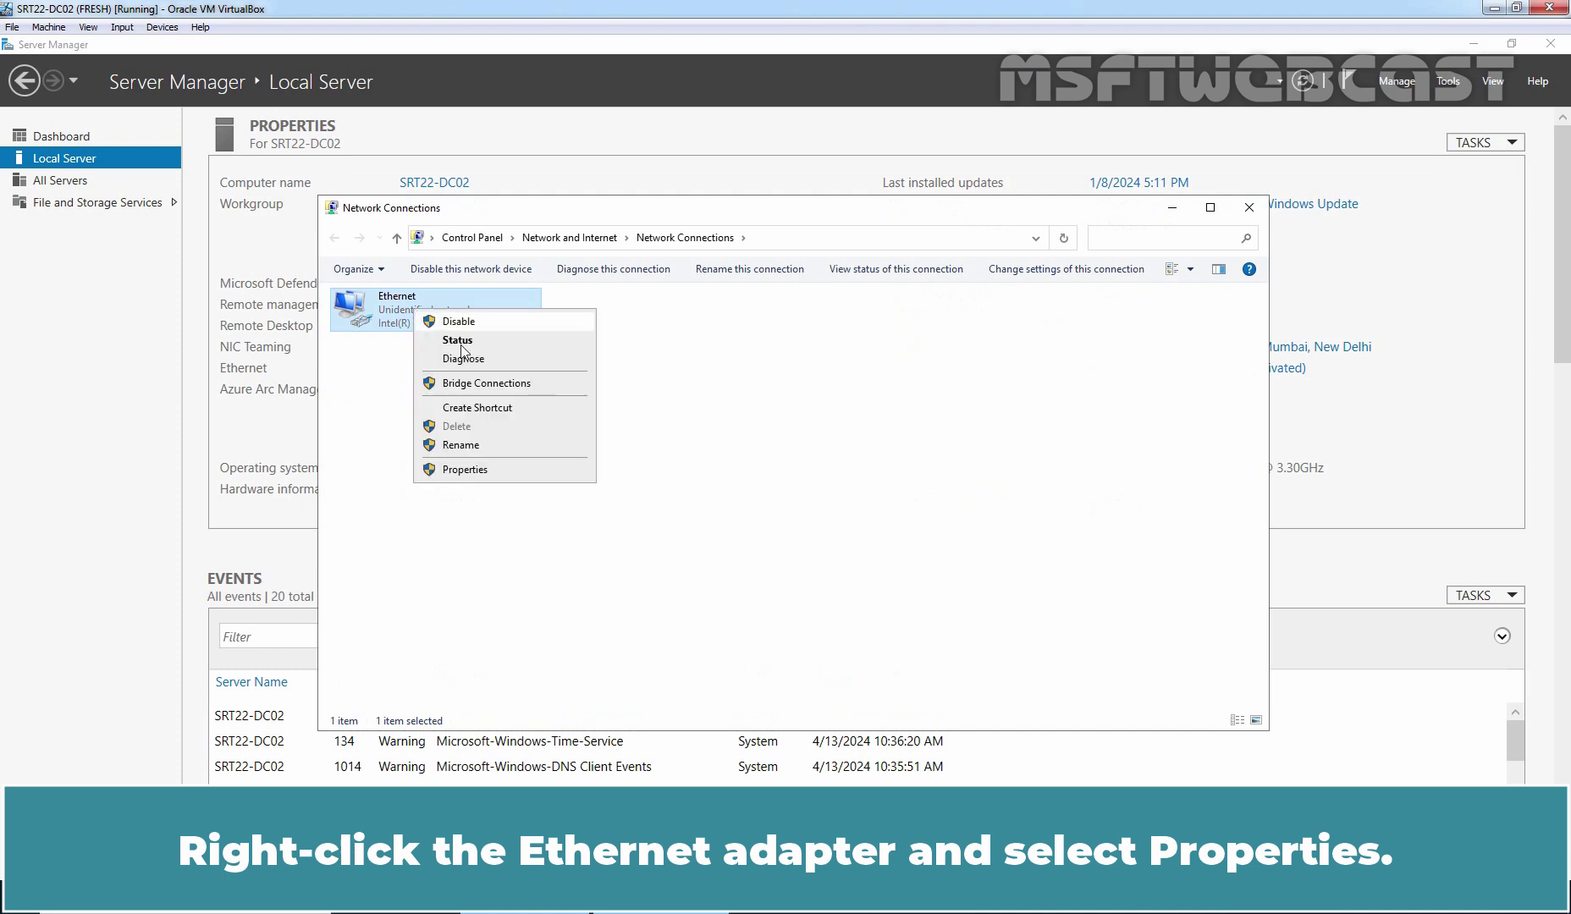
click(465, 469)
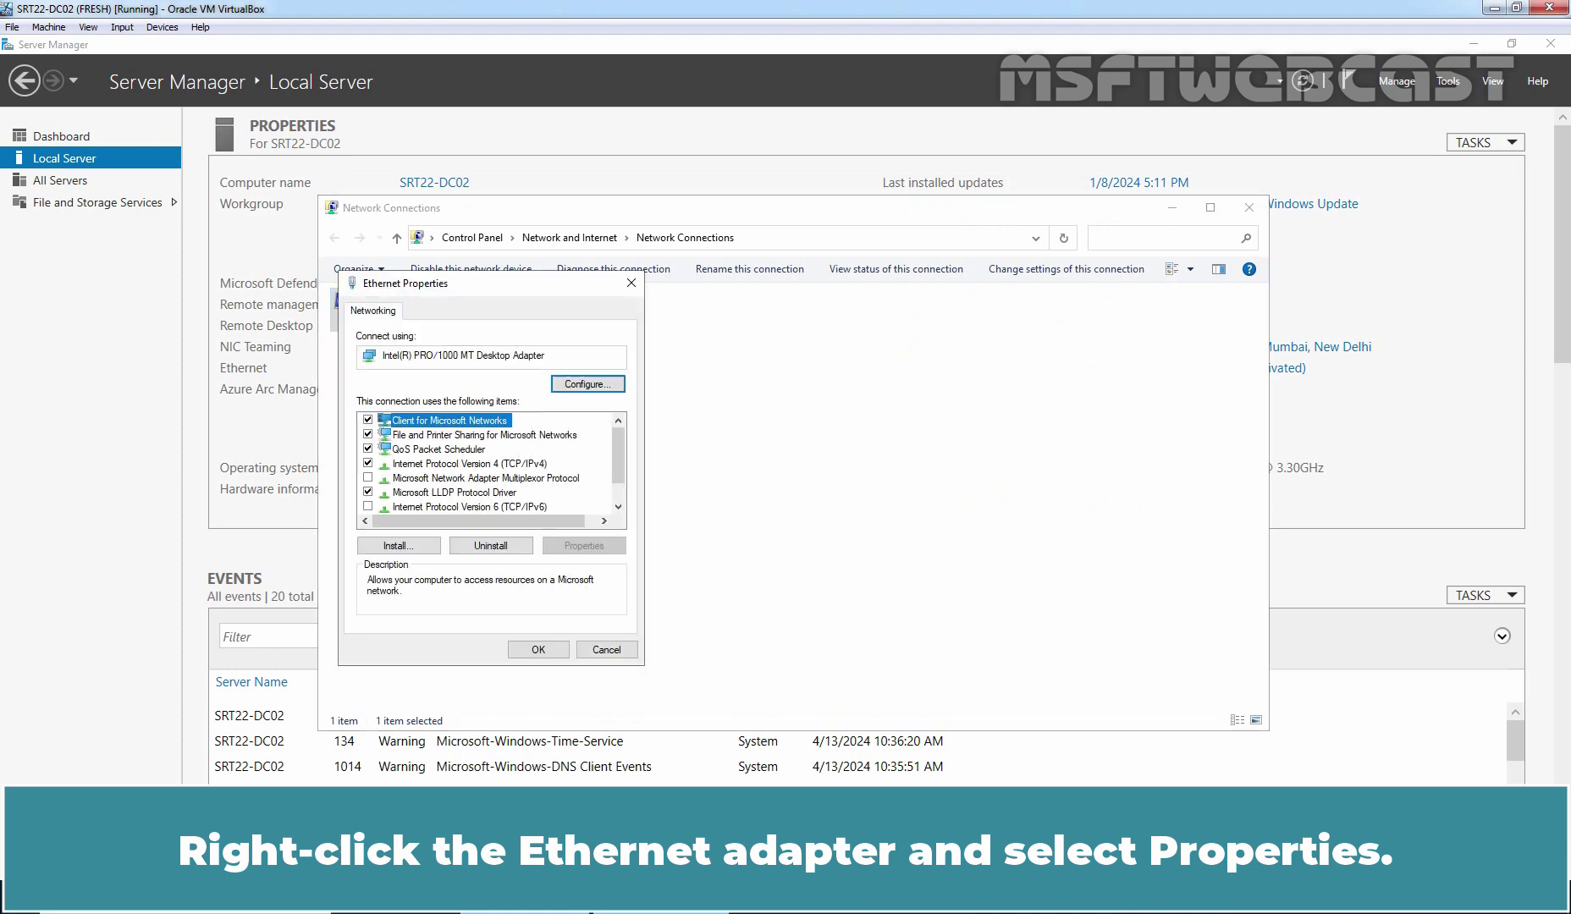
click(421, 466)
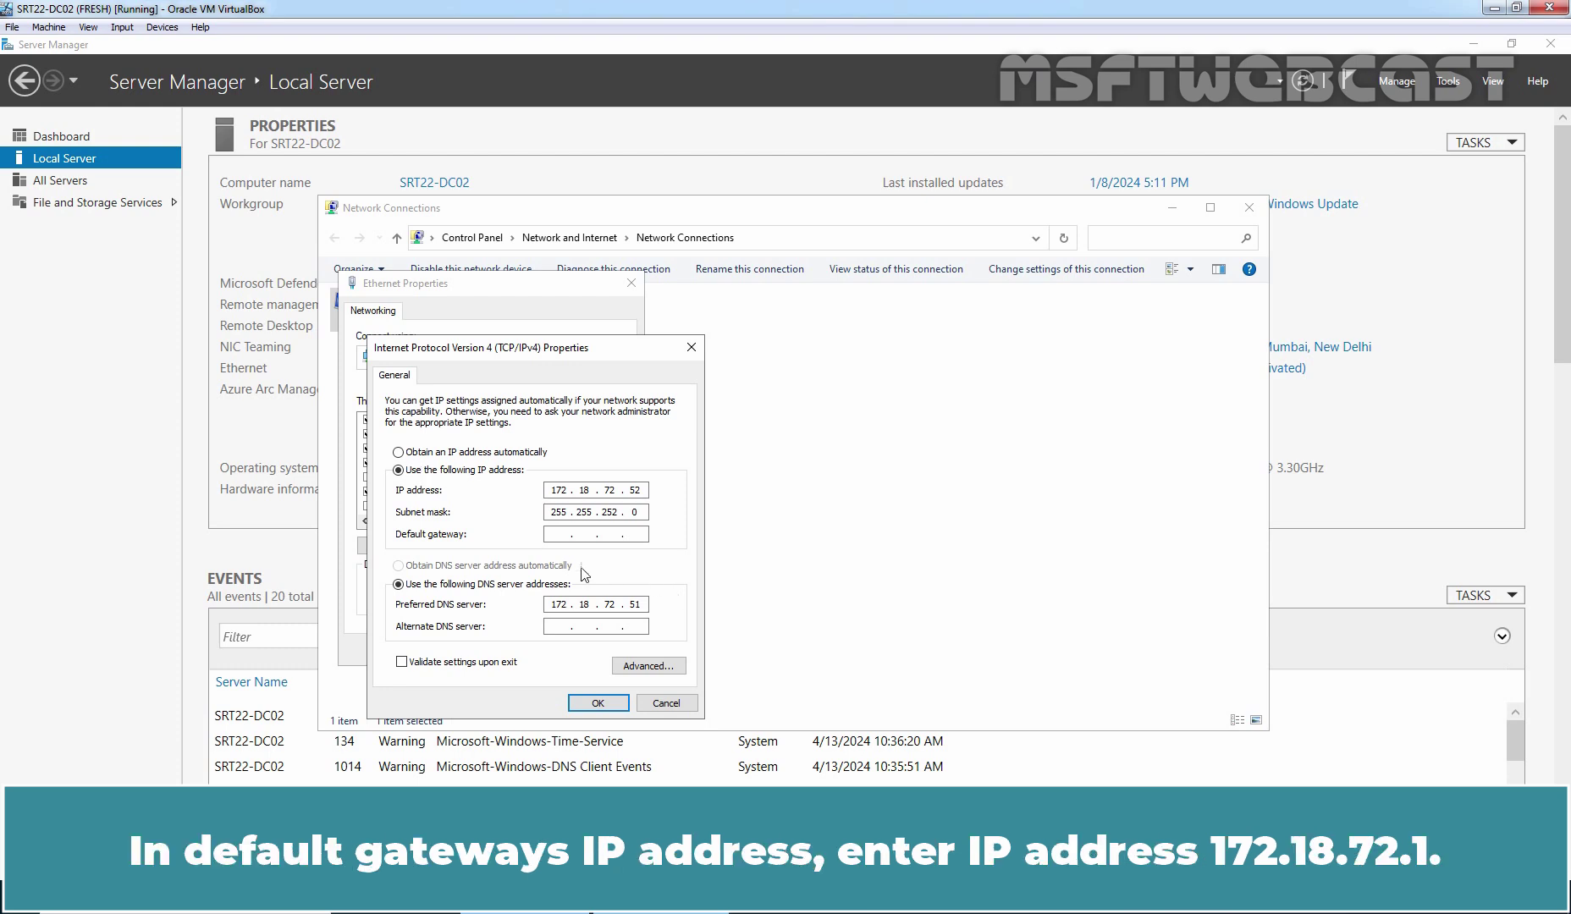
click(558, 535)
text(172 . 18 . 72 . 1)
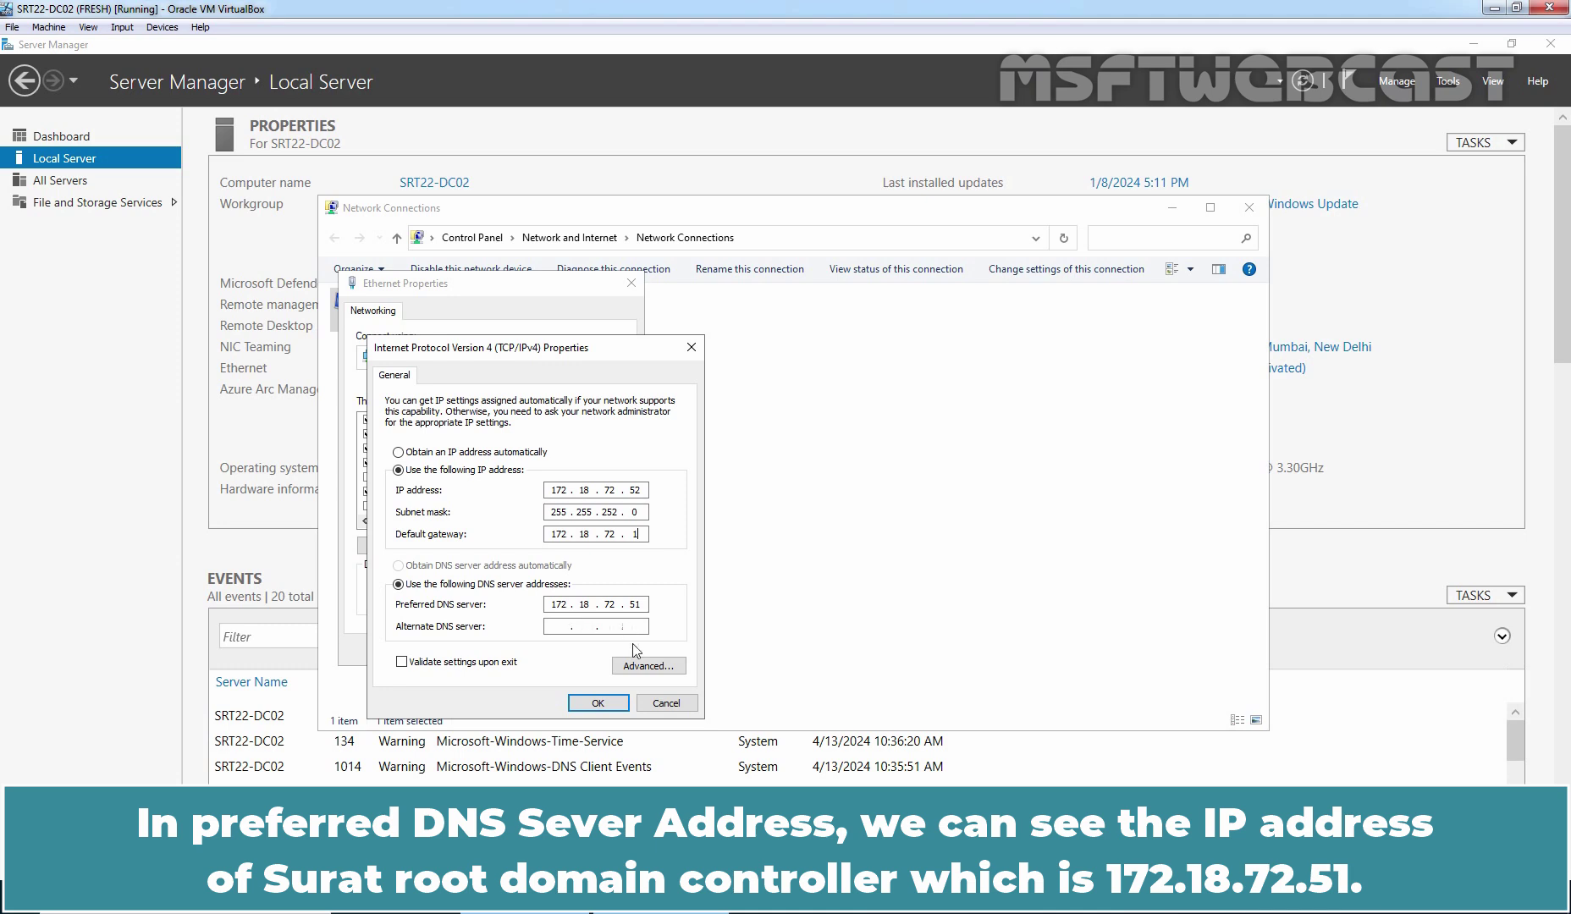
click(592, 705)
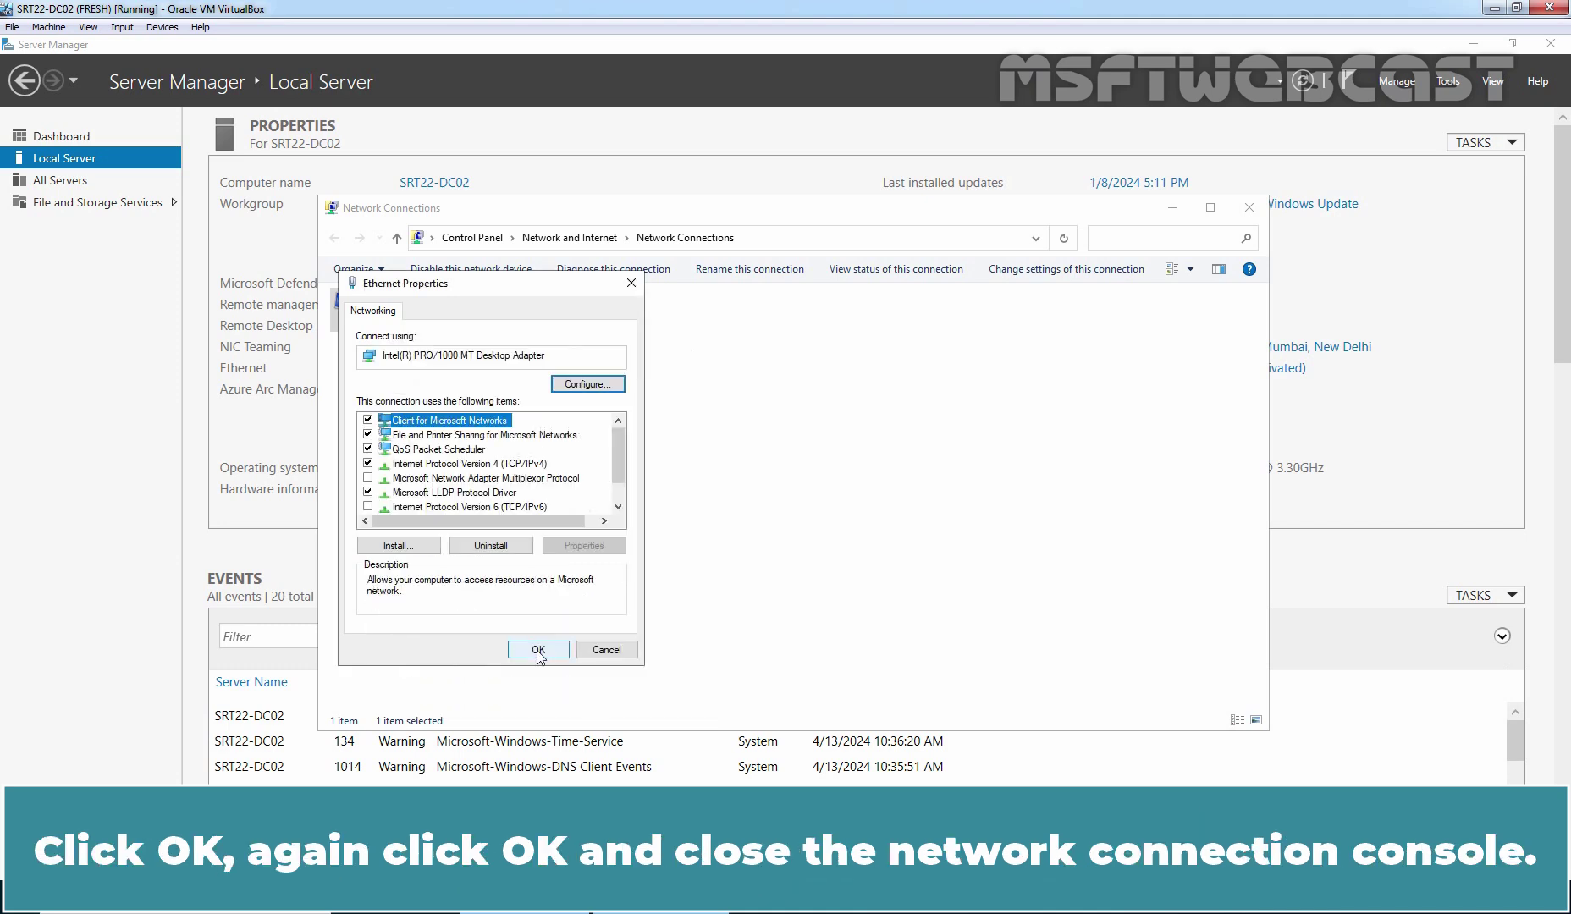
click(538, 652)
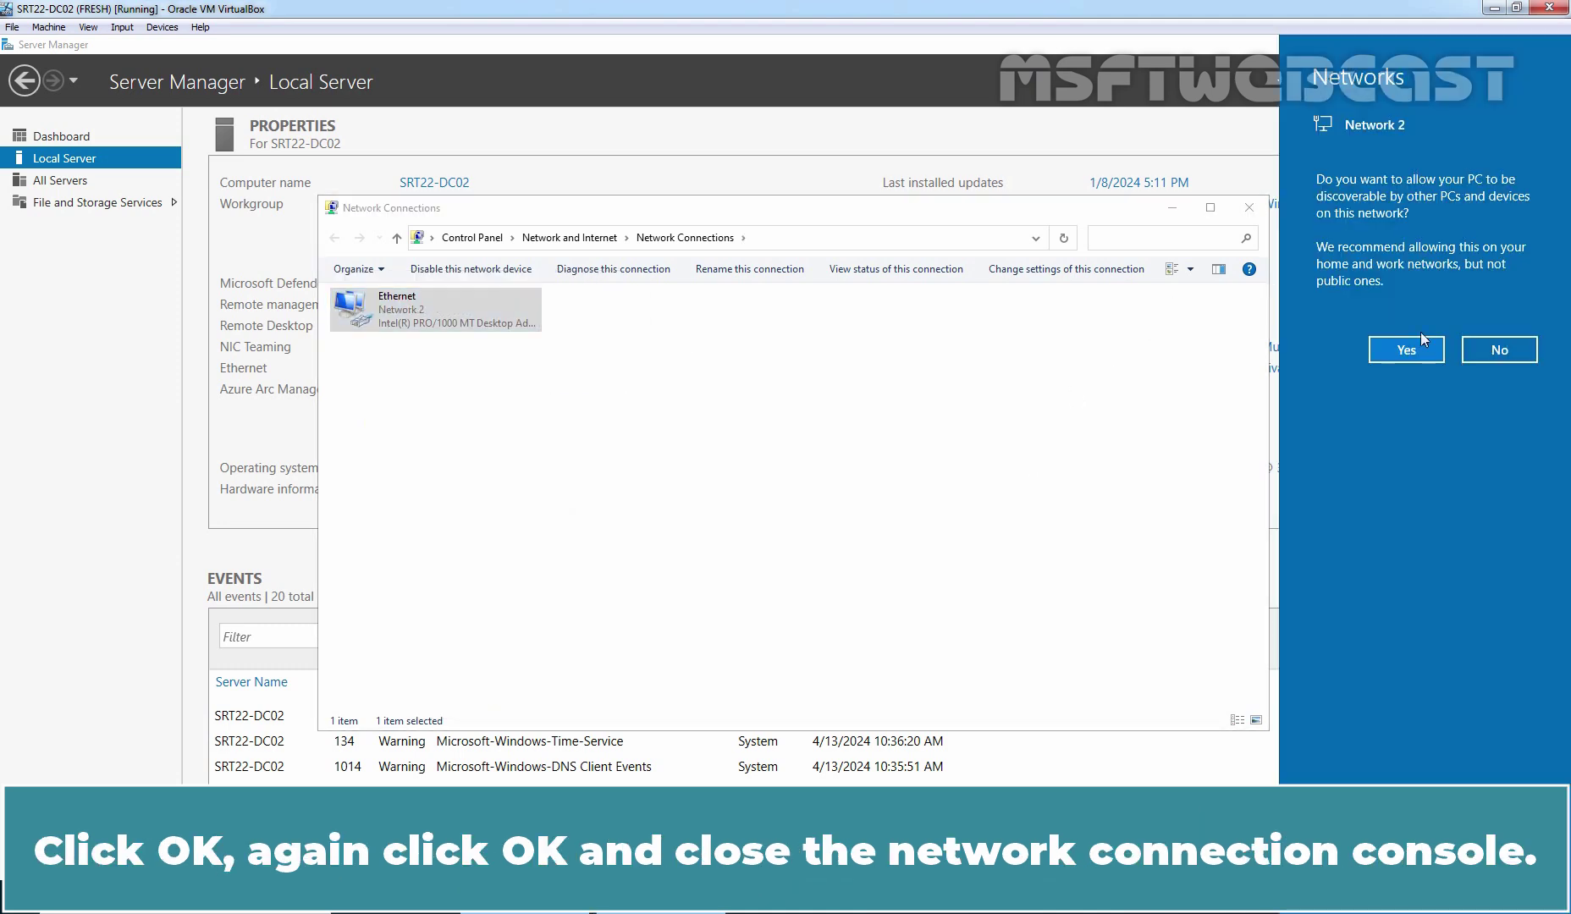
- Allow this PC to be discoverable on Network 2 and close Network Connections on SRT22-DC02
click(1405, 349)
click(1249, 207)
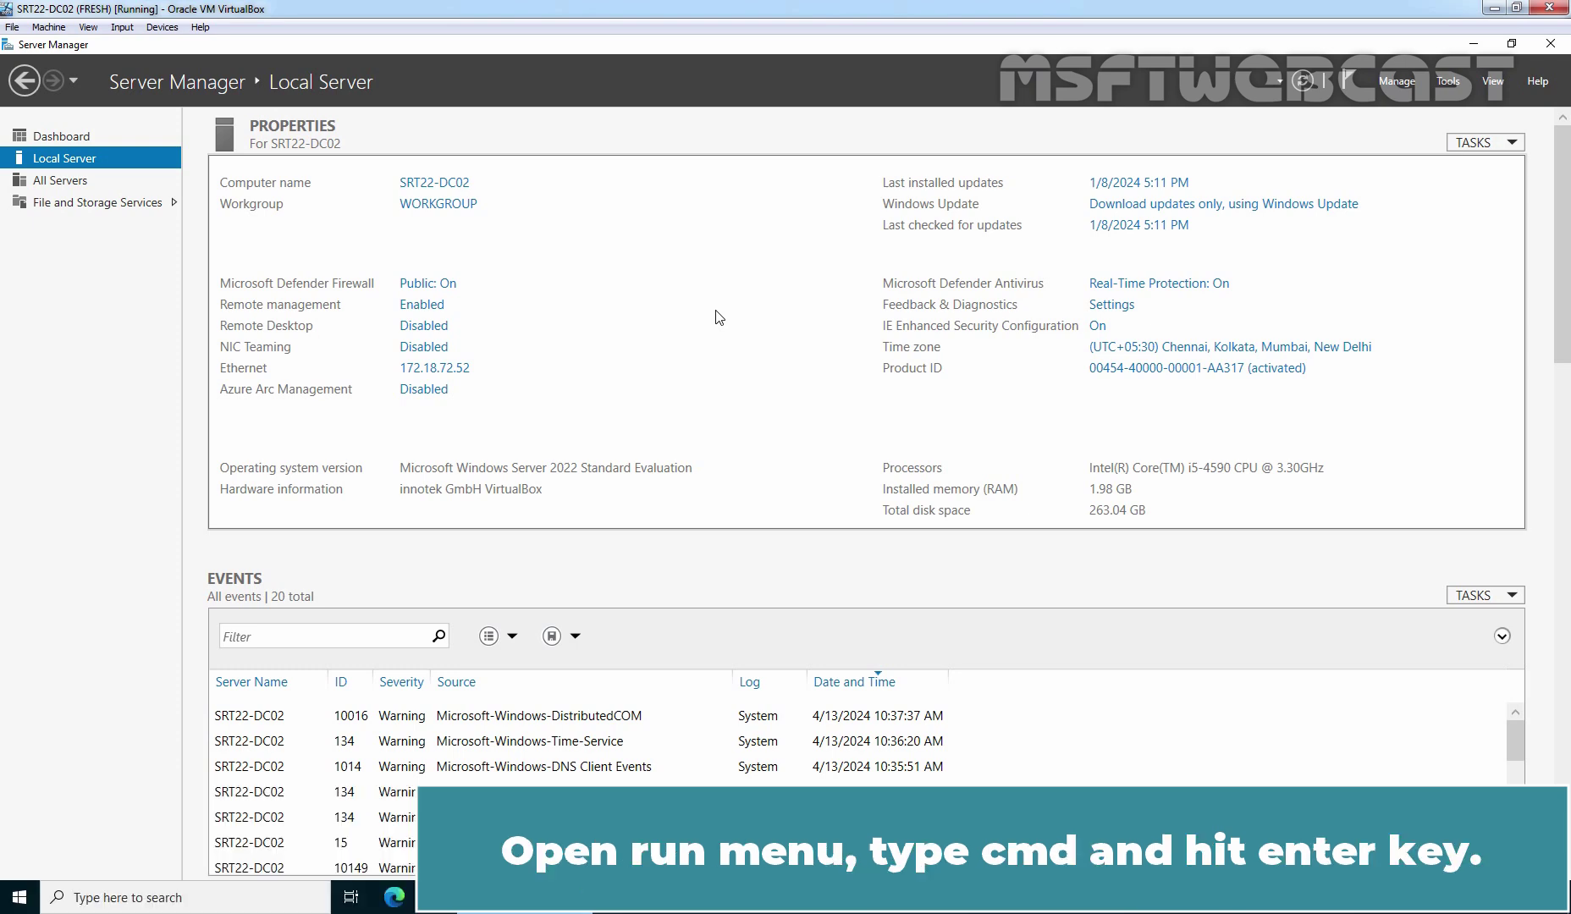
- Open a Command Prompt on SRT22-DC02 by running cmd and ping the default gateway at 172.18.72.1
key(super+r)
text(cmd)
key(Return)
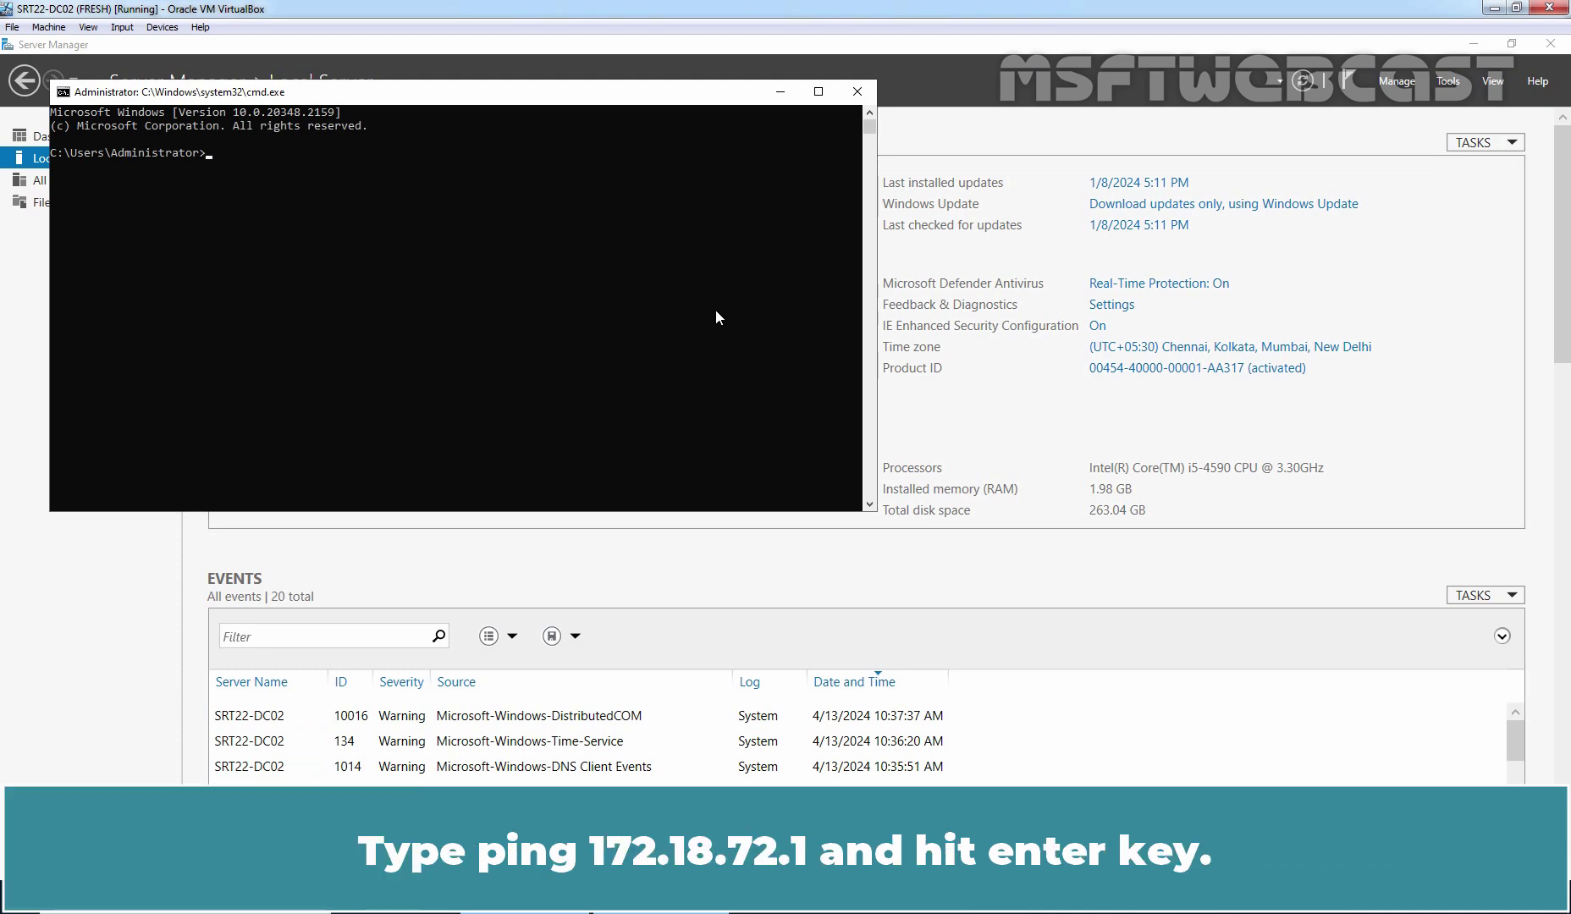
text(ping 172.18.72.1)
key(Return)
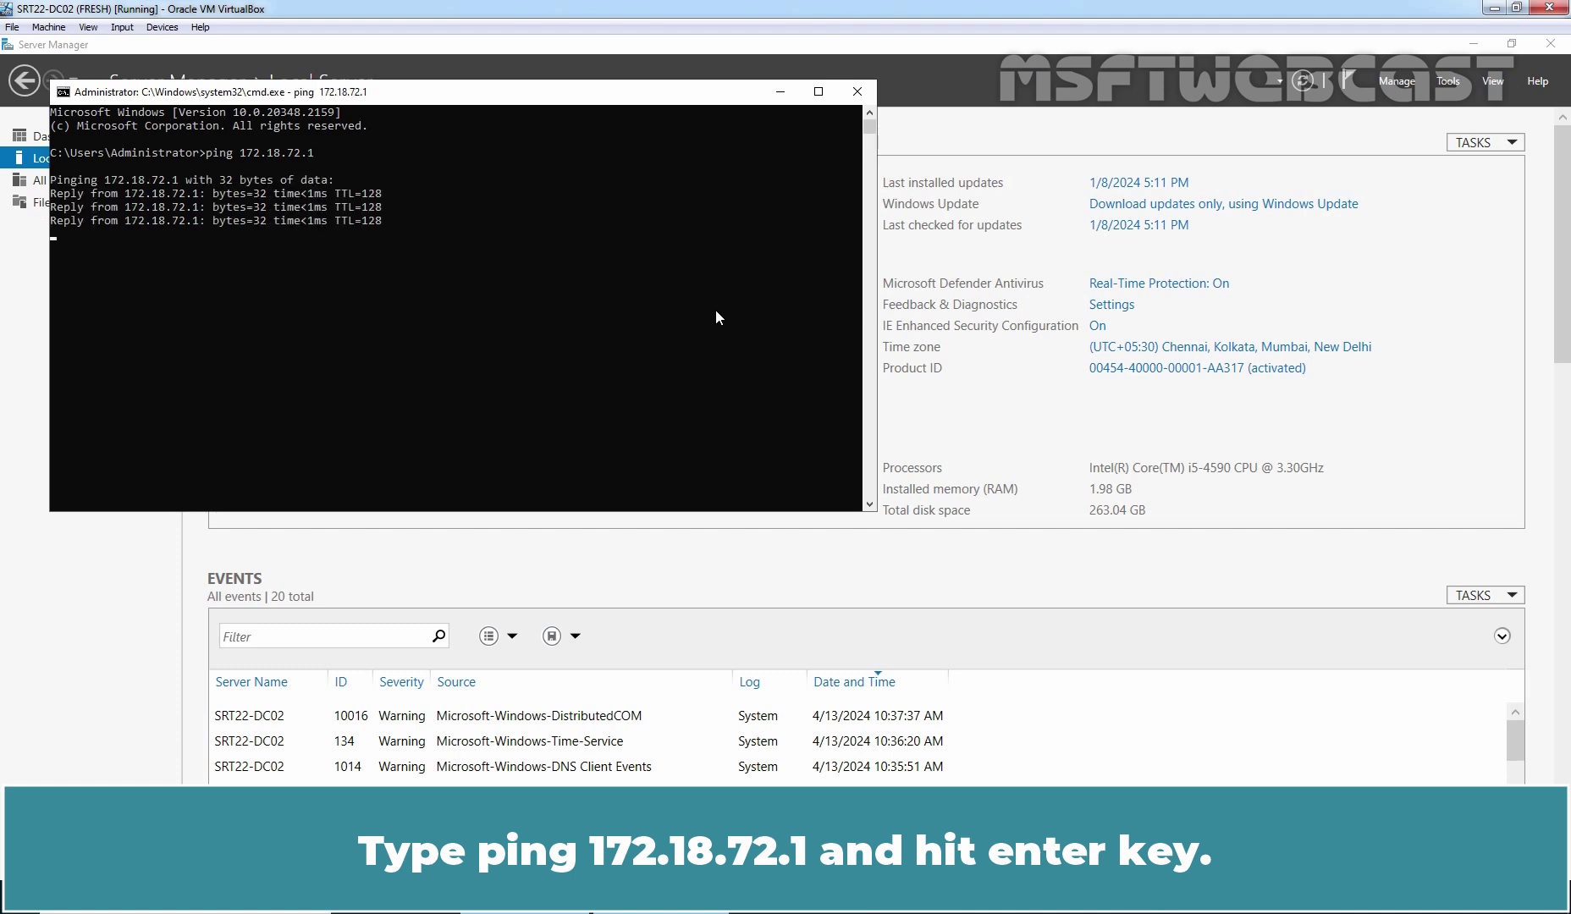
- Ping the domain name msftwebcast.com to test DNS resolution, and switch to the lab topology slide in PowerPoint
text(ping ms)
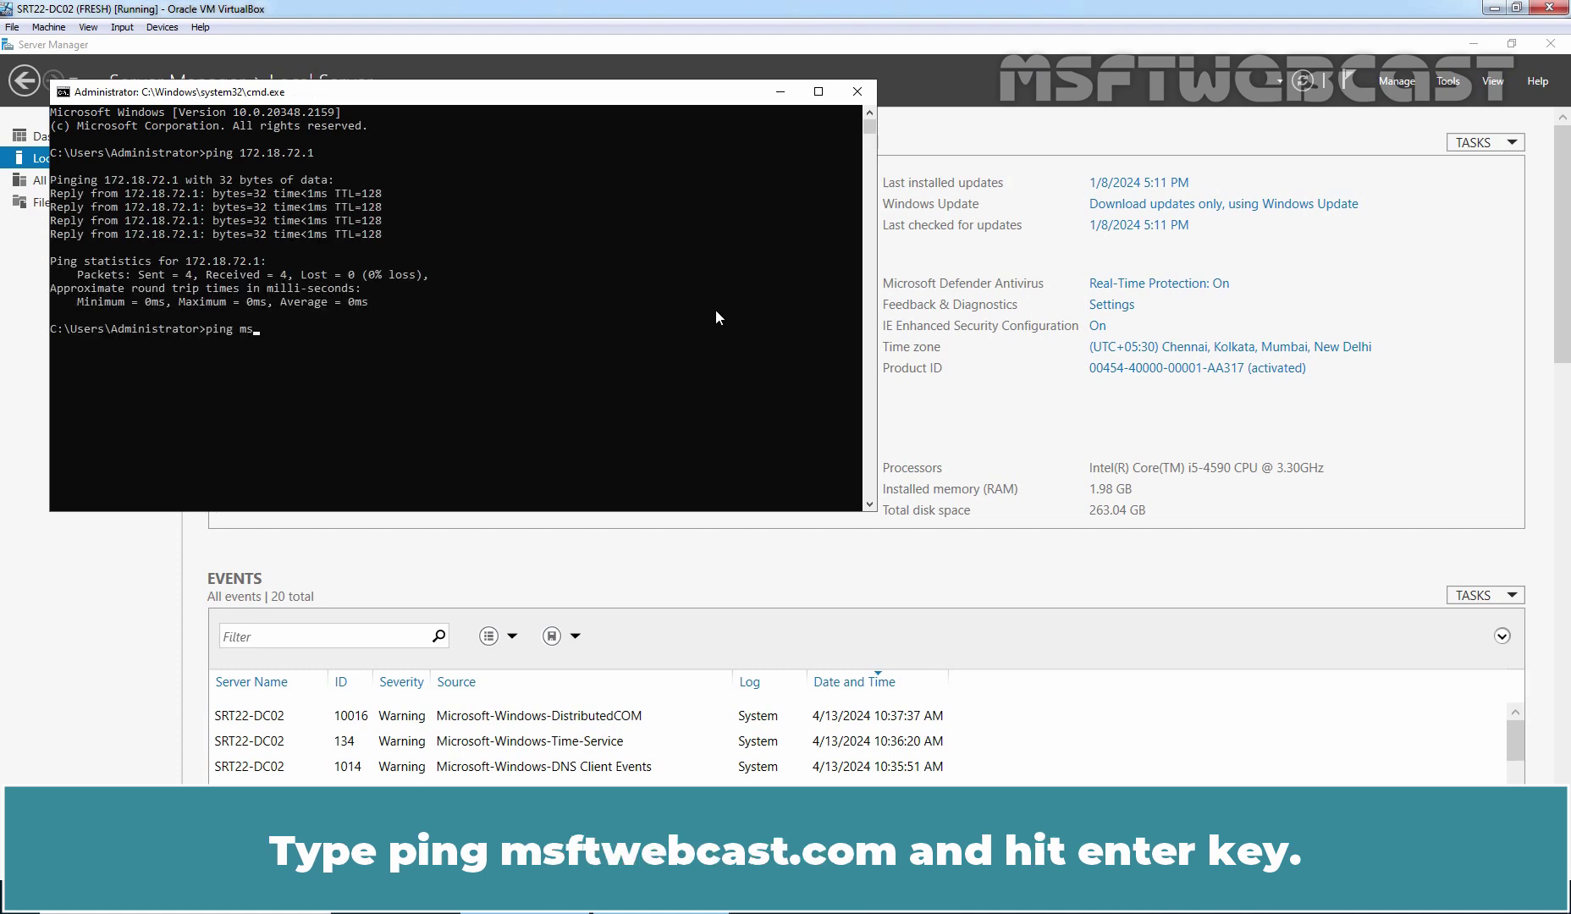
text(ftwebcast.com)
key(Return)
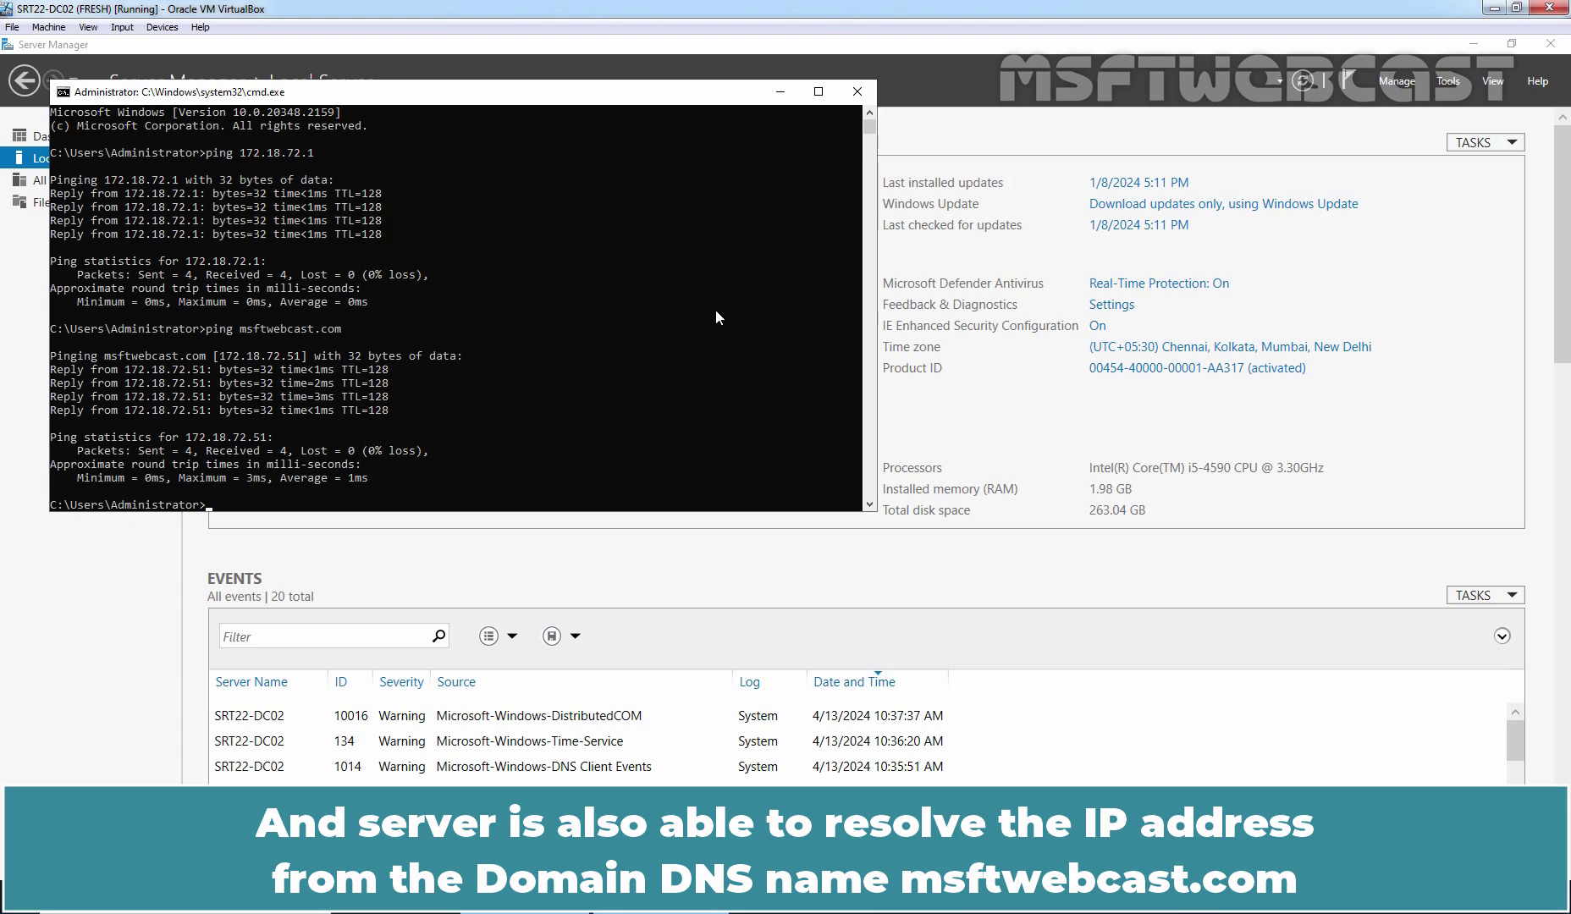
key(alt+Tab)
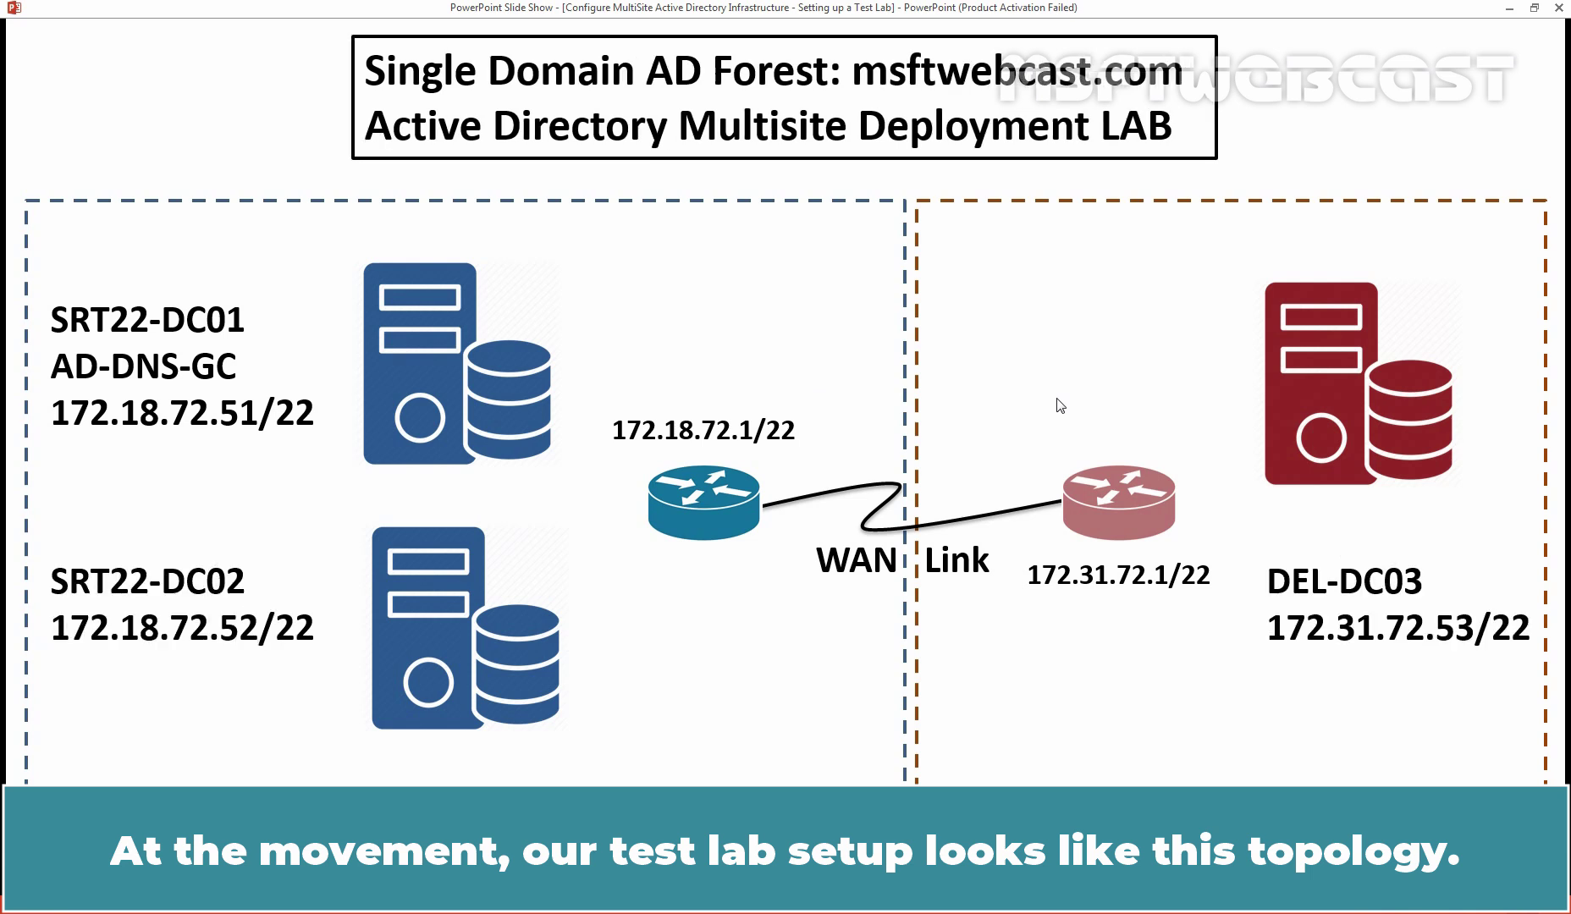